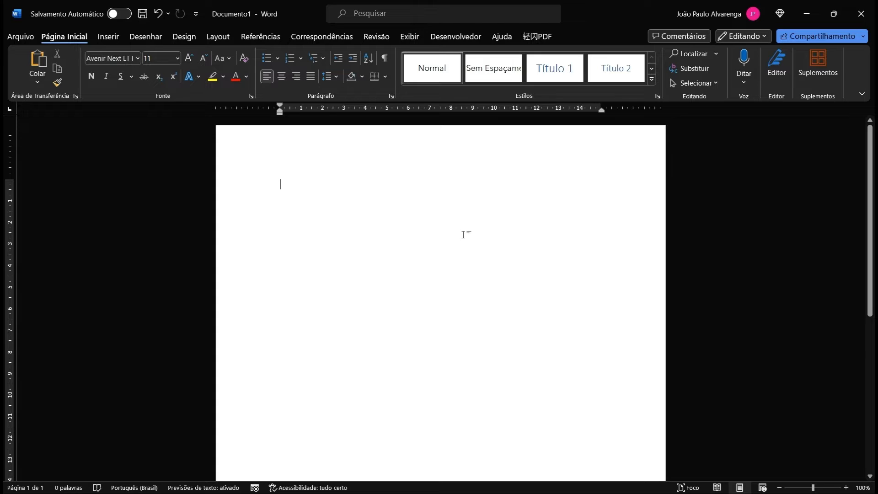
Step: Open the header, add blank lines to it, and type 'dedededede' as test text
double_click(423, 149)
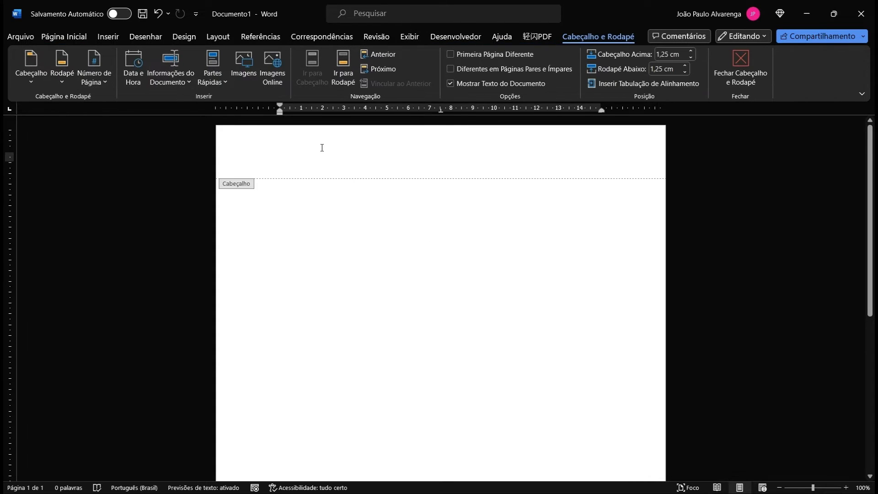
key("ctrl+z")
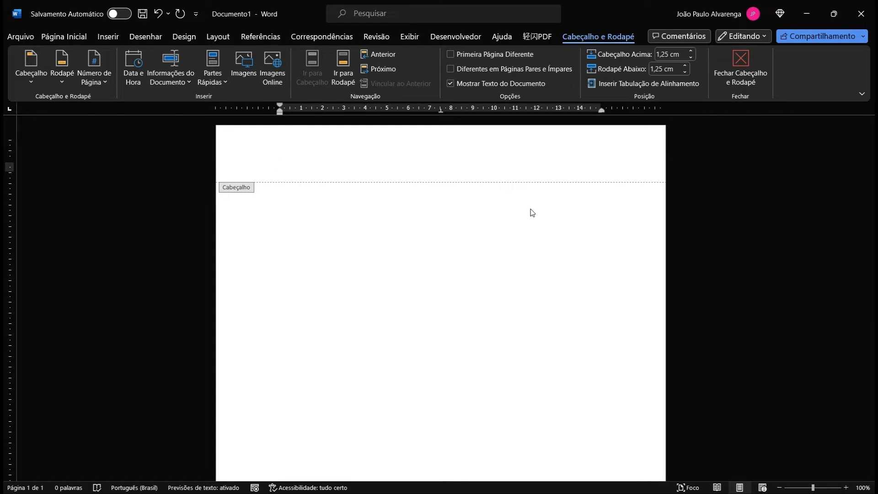
key("Up")
key("Return")
key("Up")
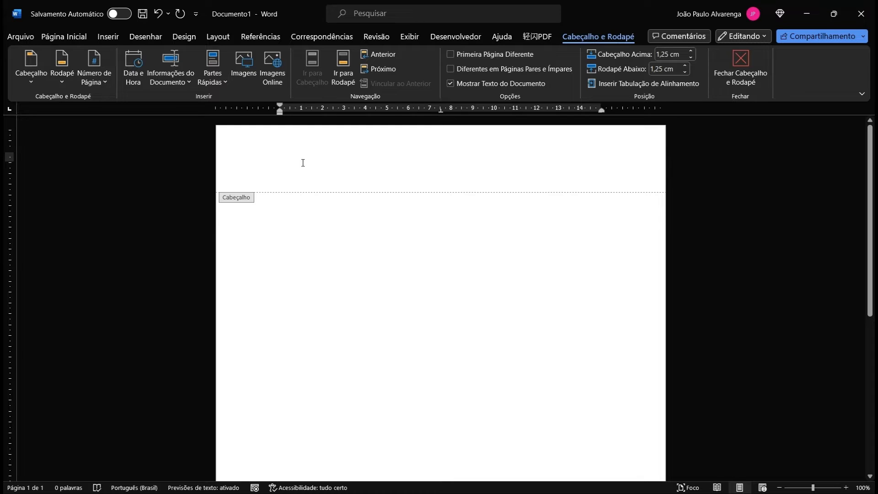
type("dedededede")
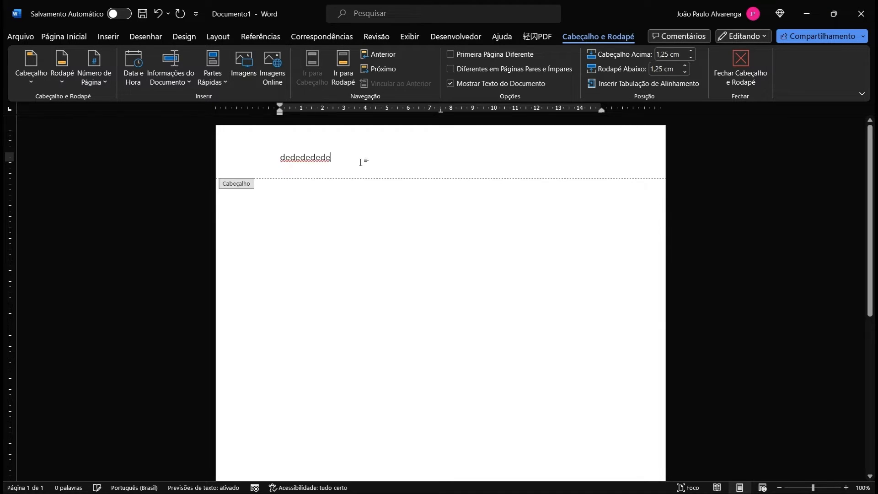
Step: Type 'dedededede' in the body, then delete the test text from both body and header
double_click(321, 295)
type("dedededed")
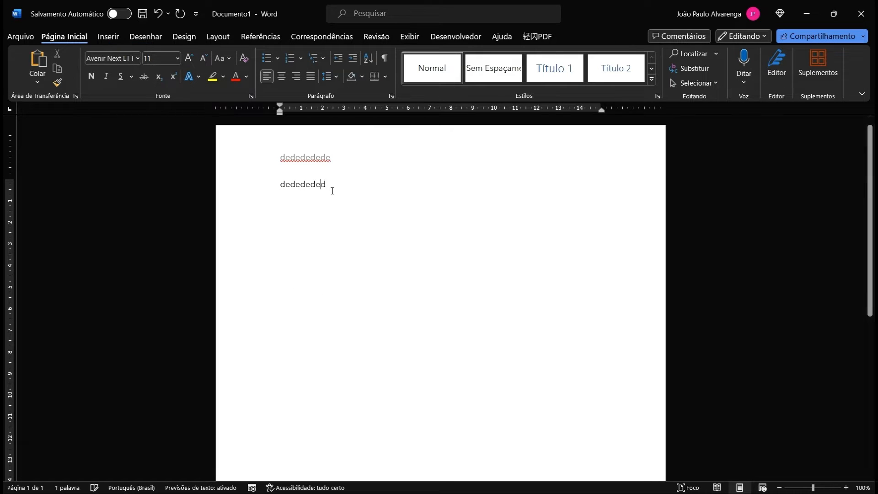
type("e")
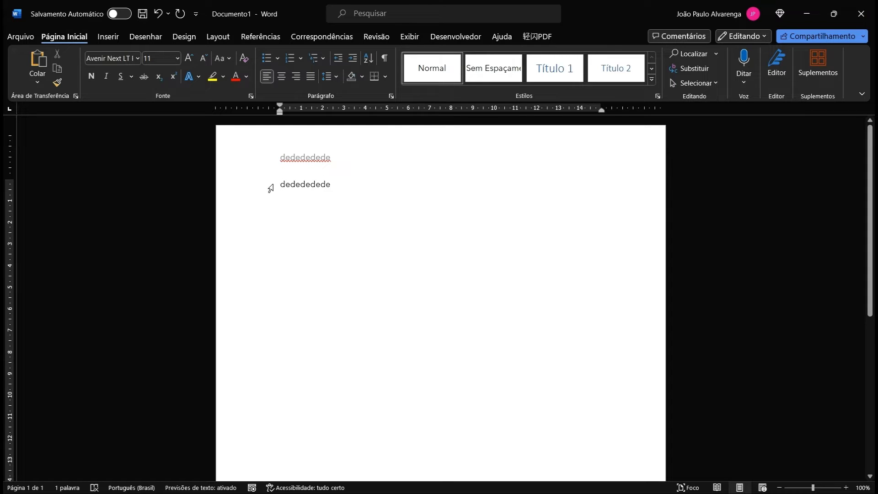
left_click_drag(339, 184, 280, 185)
key("BackSpace")
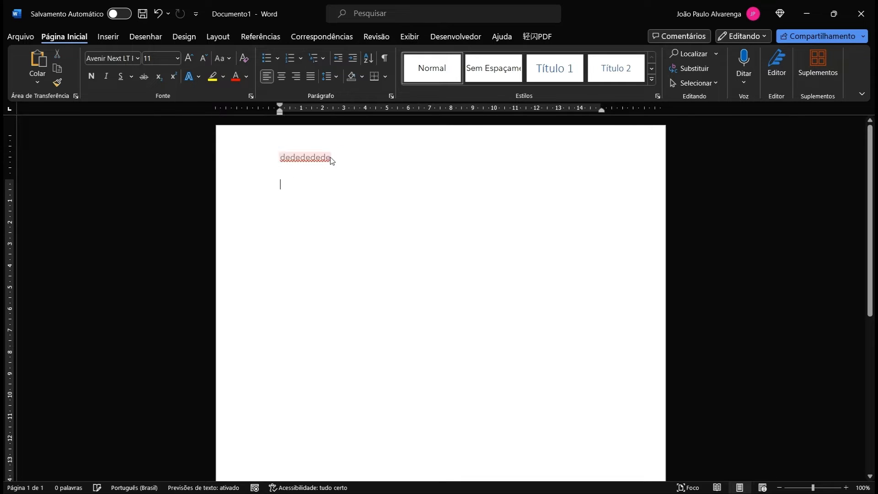
double_click(346, 157)
left_click_drag(345, 156, 265, 163)
key("BackSpace")
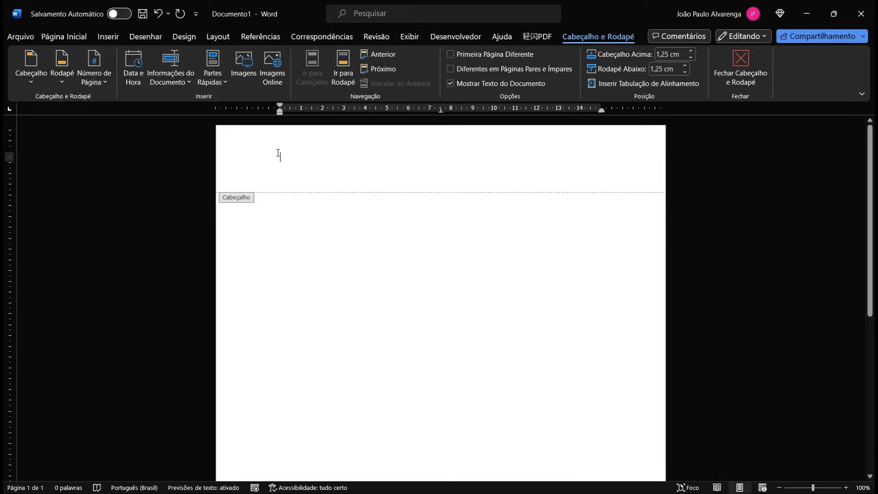
Step: Insert a 1x1 table into the header and place the caret in its cell
left_click(78, 39)
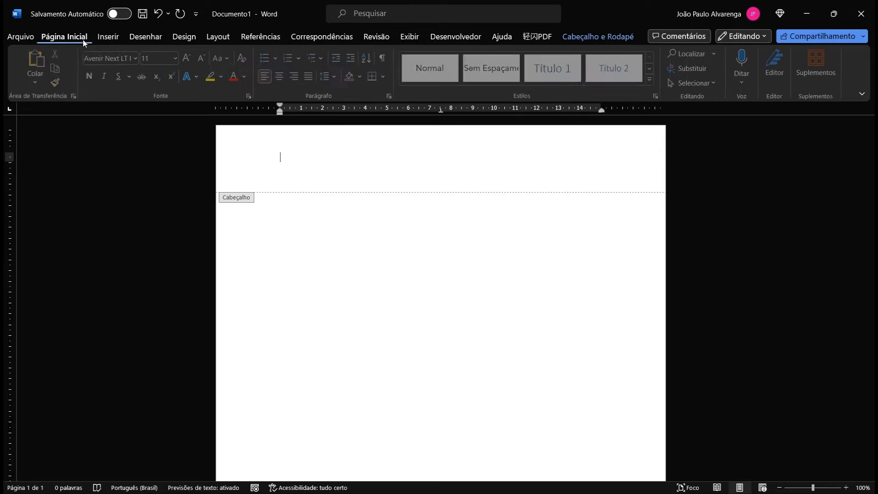
left_click(109, 37)
left_click(114, 67)
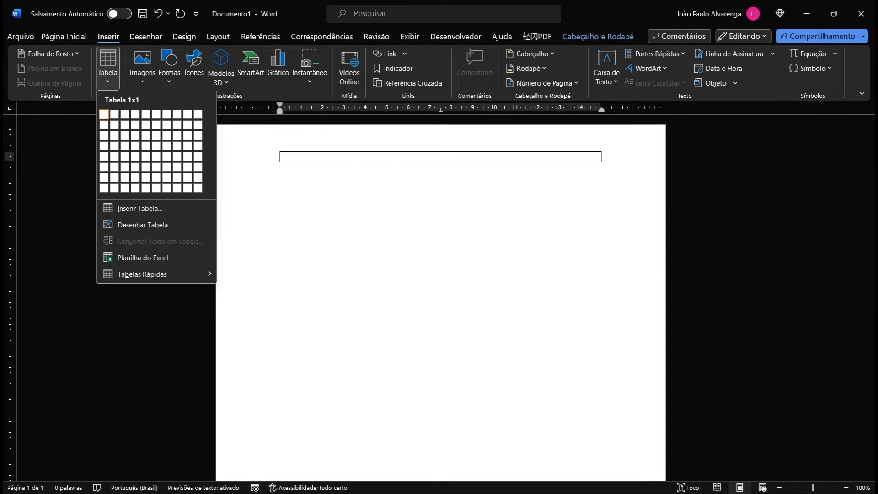
left_click(103, 114)
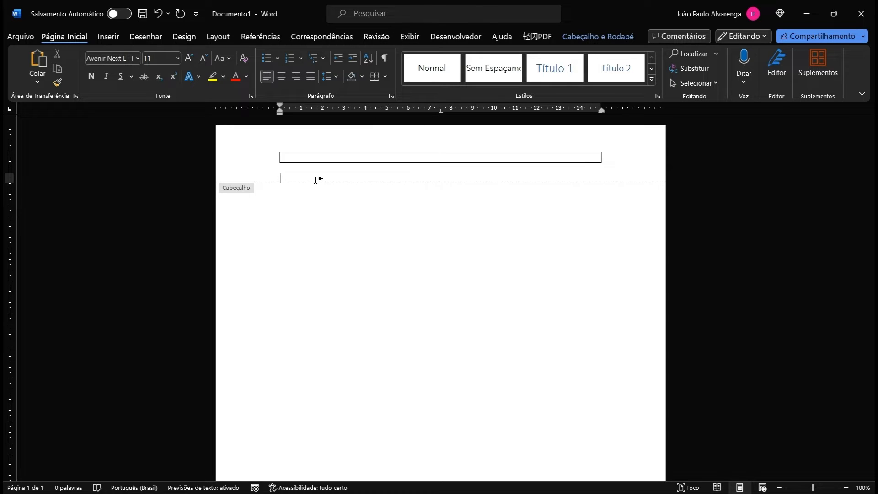
left_click(334, 156)
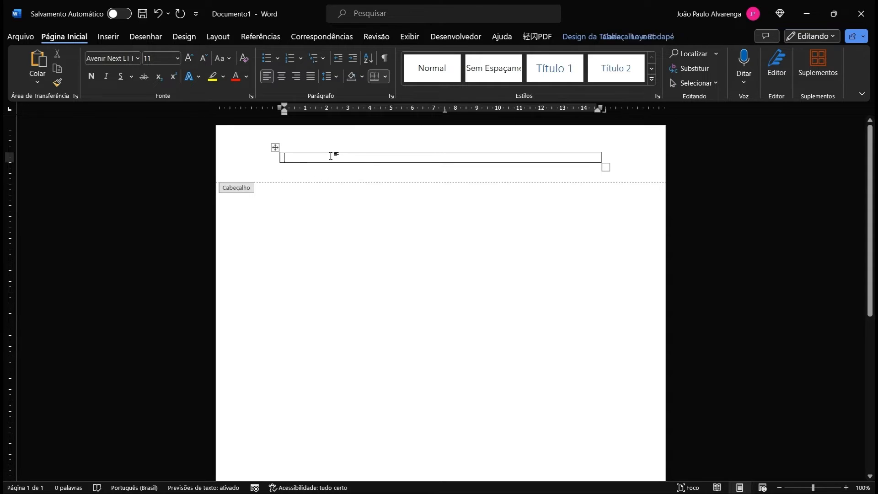
Step: In Table Properties options, set the header table's left cell margin to 0 cm
right_click(359, 158)
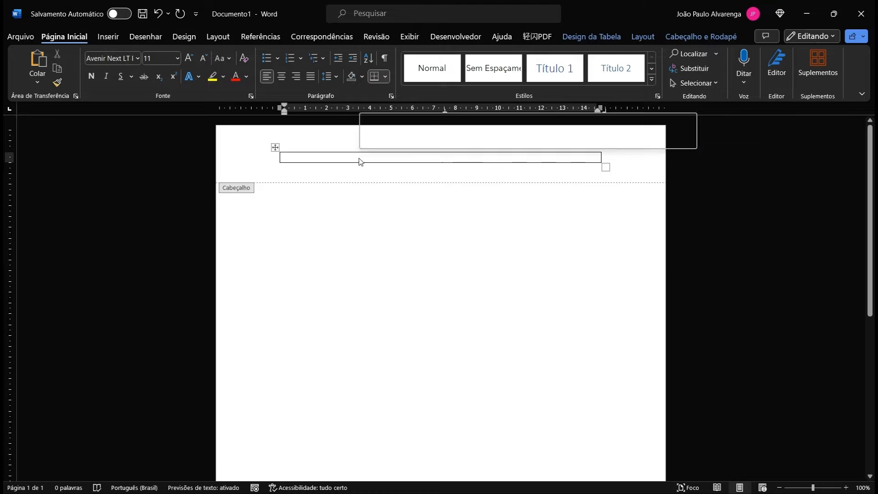
left_click(418, 407)
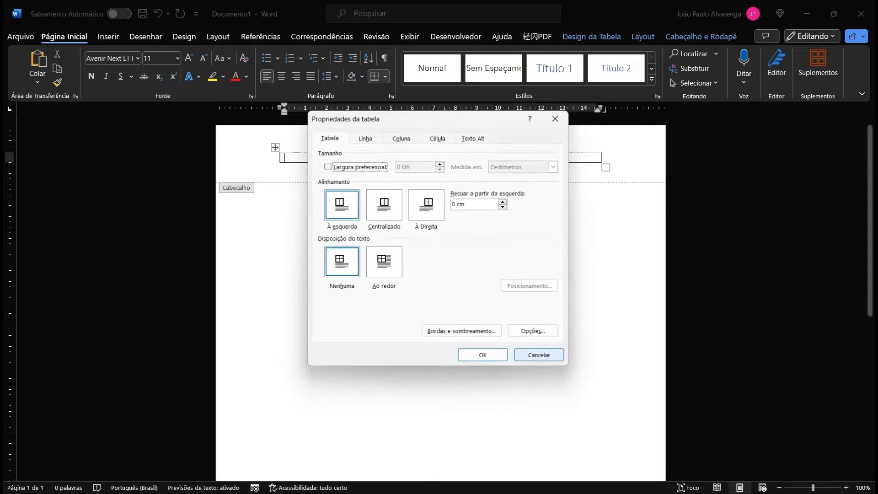
left_click(536, 333)
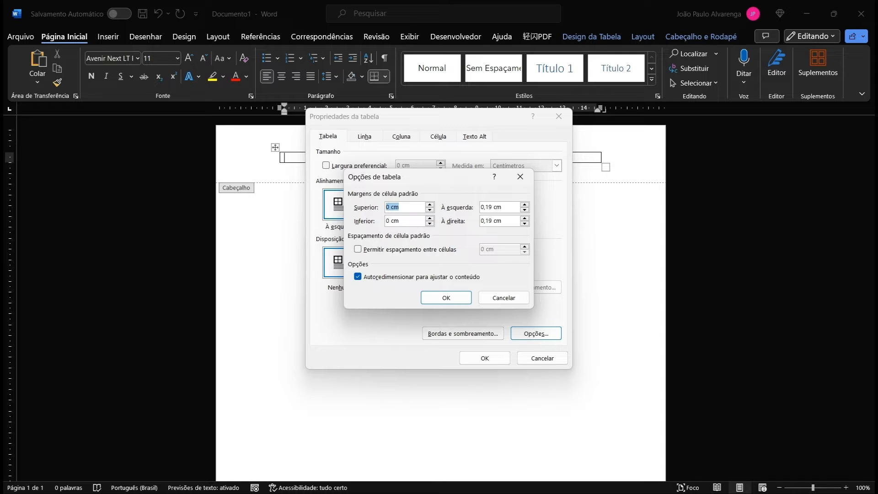
key("Tab")
type("0 cm")
key("Return")
left_click(484, 358)
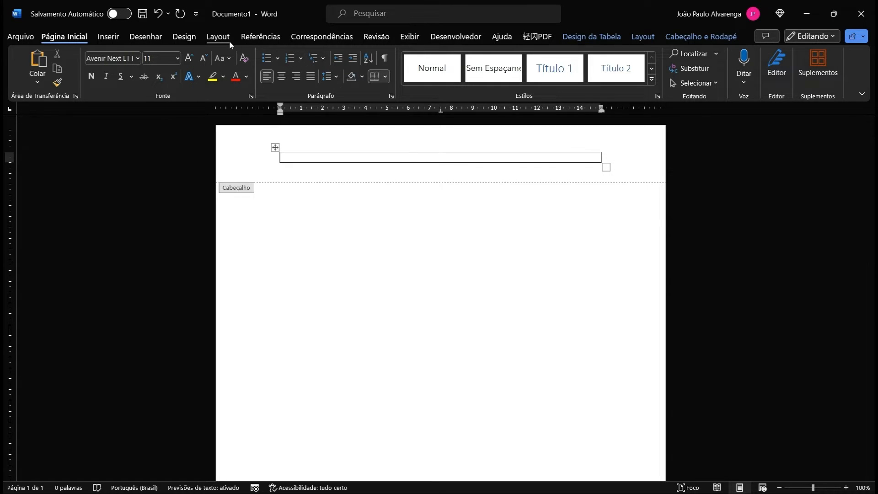
Step: Insert the triangle logo picture into the header cell and shrink it to about 1.1 cm
left_click(115, 37)
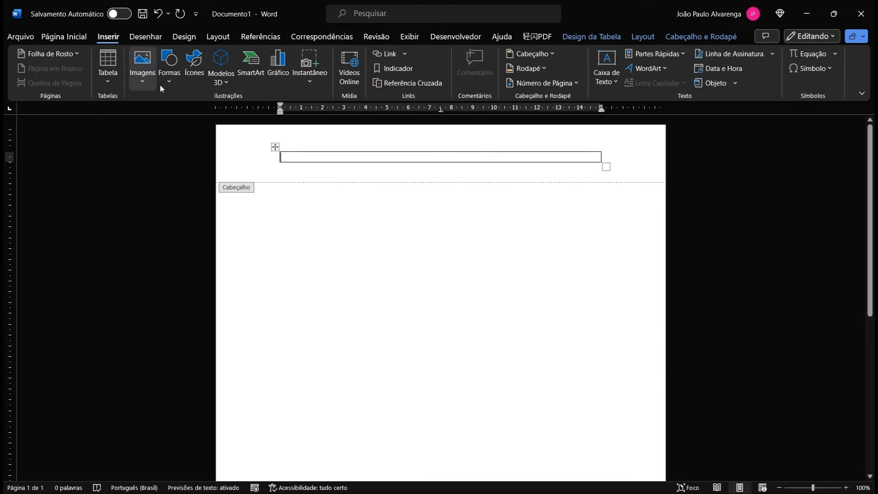
left_click(151, 78)
double_click(526, 260)
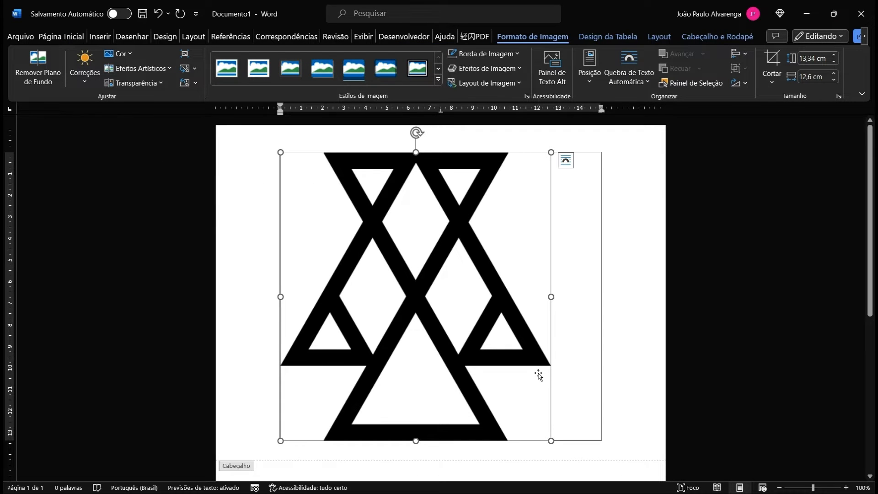
left_click_drag(552, 442, 304, 178)
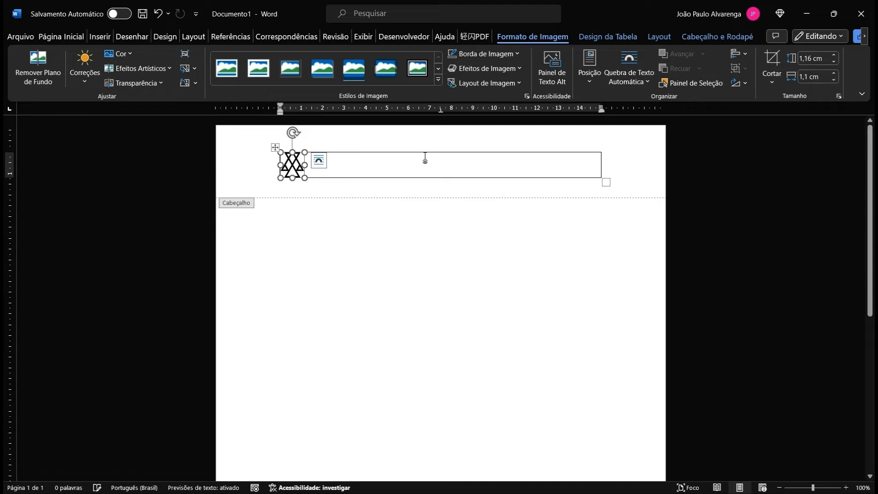
left_click(406, 172)
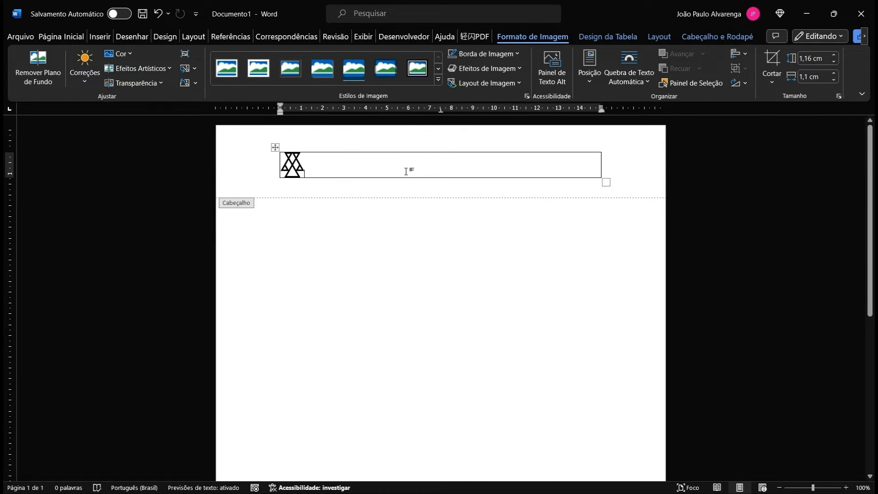
left_click(300, 171)
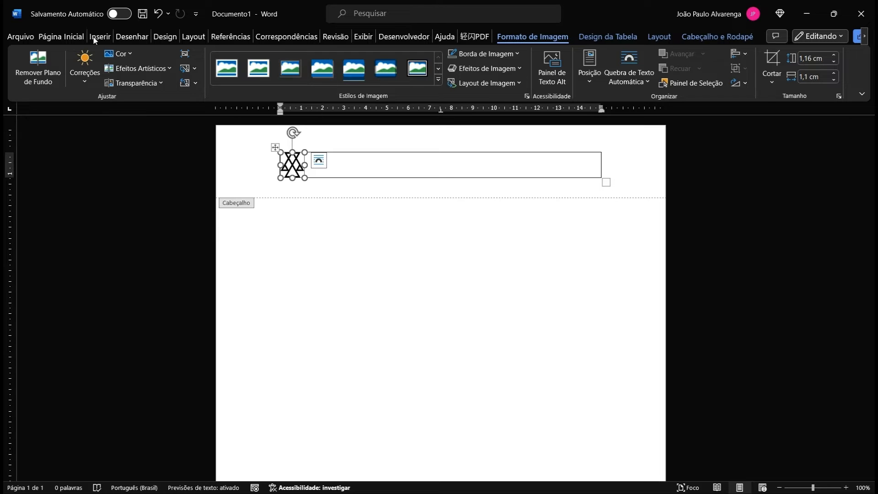
left_click(72, 36)
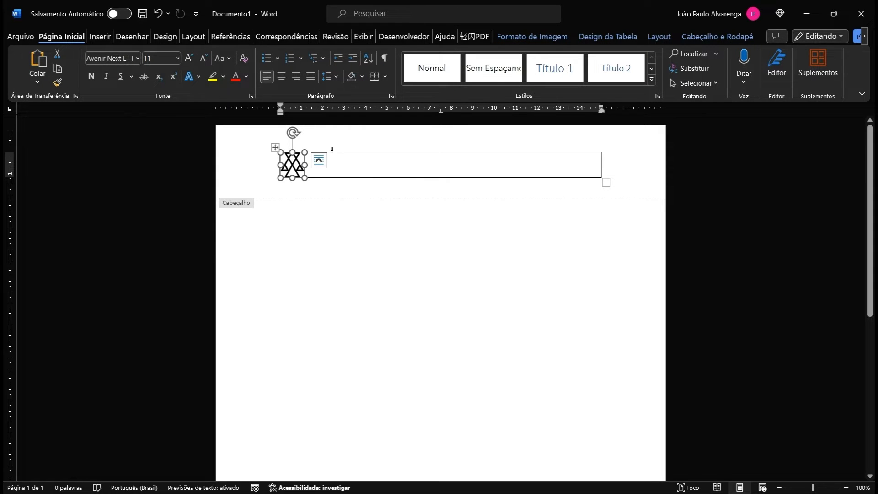
Step: Centre the logo and type the firm name and 'ADVOGADOS ASSOCIADOS' on lines below it
left_click(498, 169)
key("ctrl+e")
key("Return")
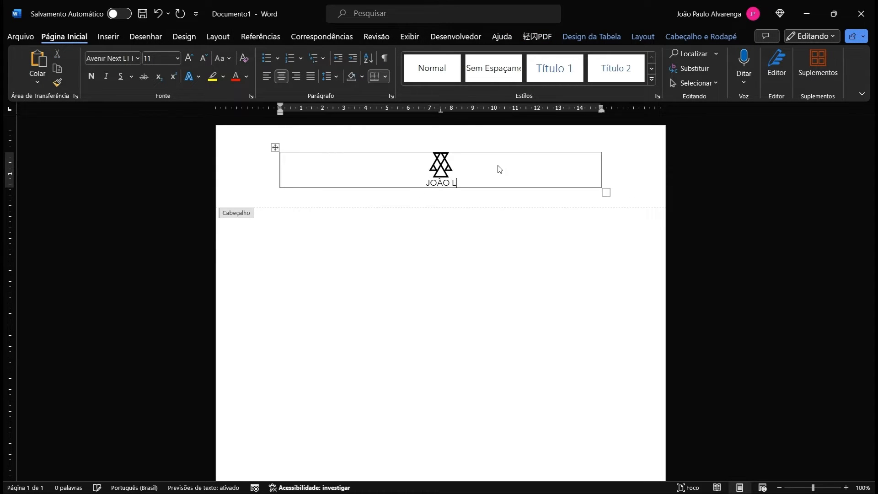
key("Return")
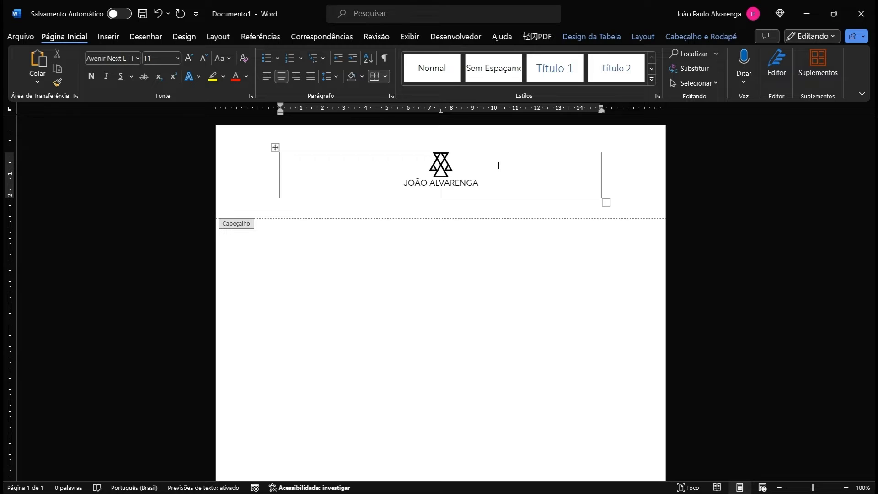
type("ADVOGADOS ASSOCIADOS")
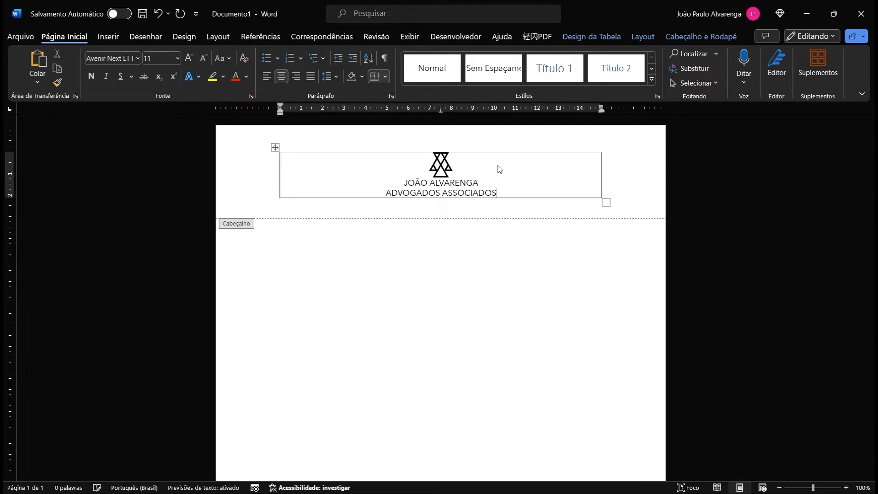
Step: Make the firm name line bold at 14 pt
left_click_drag(486, 178, 404, 183)
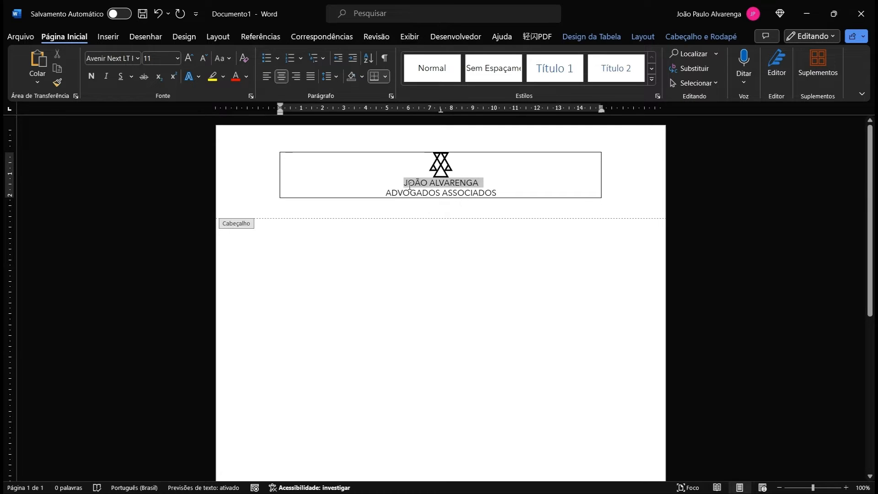
left_click(177, 58)
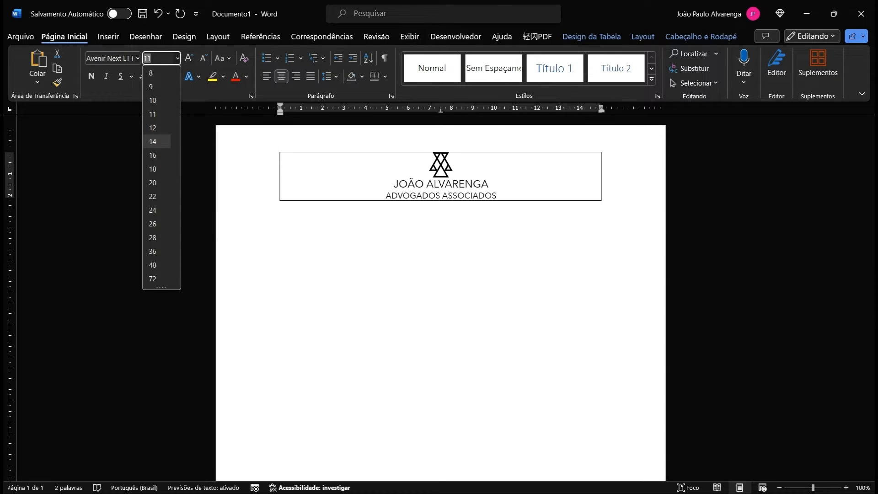
left_click(155, 142)
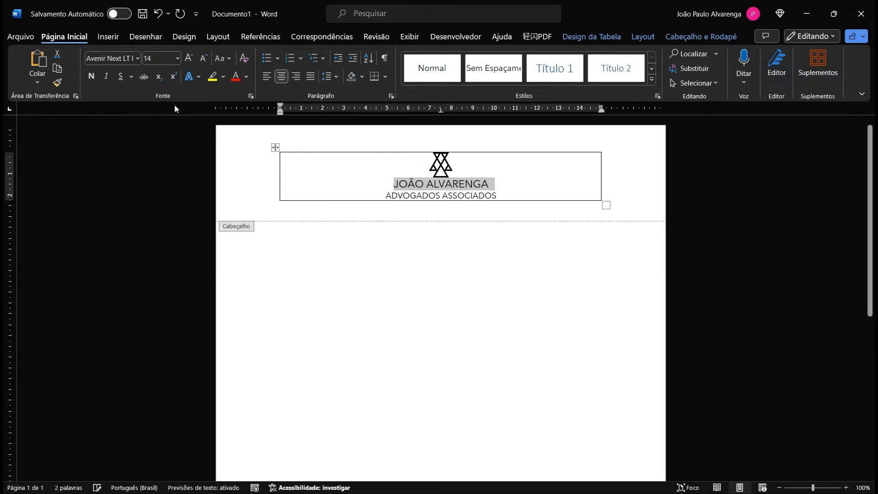
left_click(91, 76)
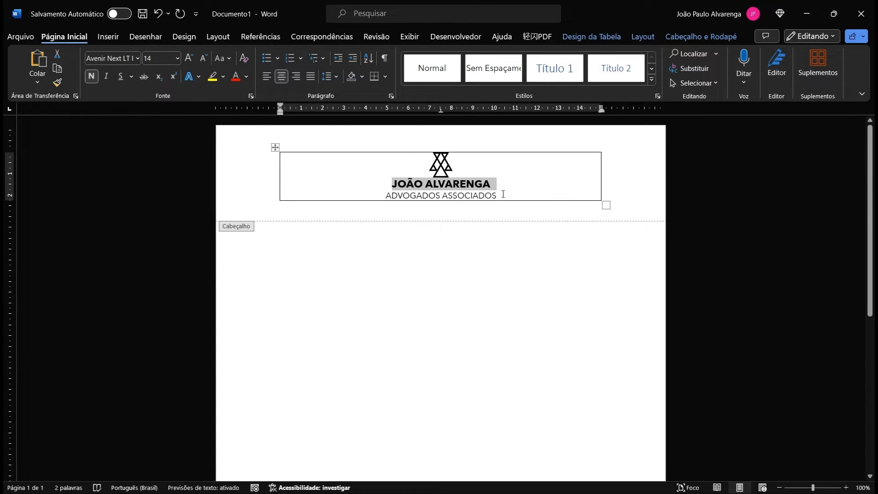
Step: Set the 'ADVOGADOS ASSOCIADOS' tagline to 8 pt and the header line spacing to 1.5
left_click_drag(503, 194, 397, 196)
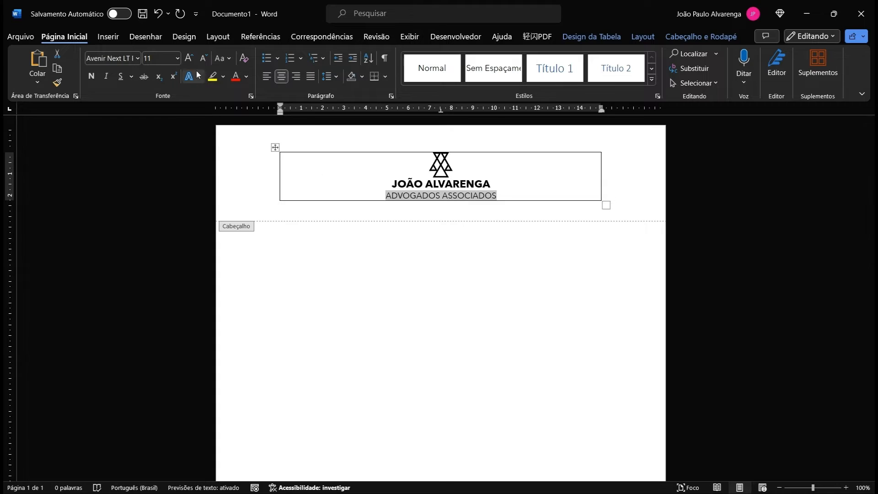
left_click(177, 58)
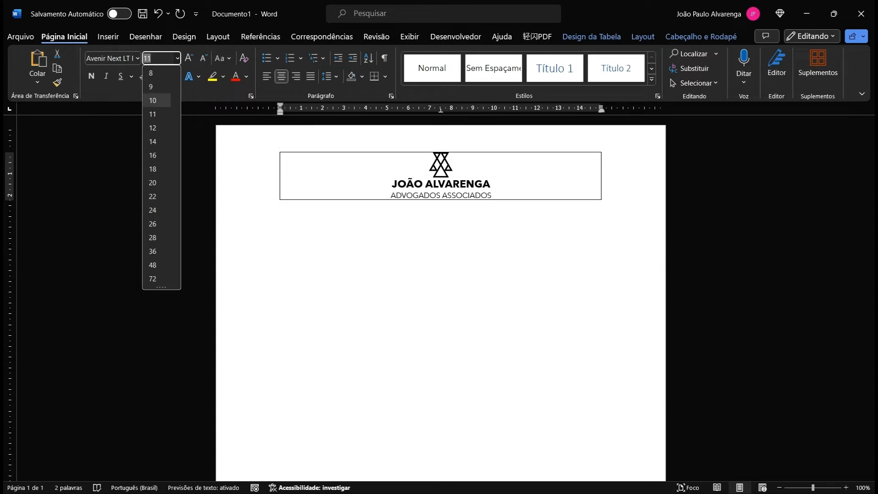
left_click(157, 74)
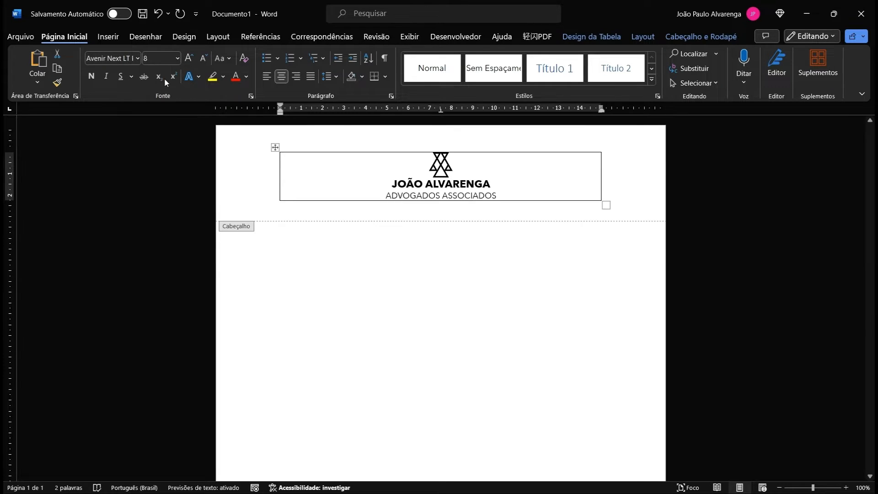
left_click(509, 177)
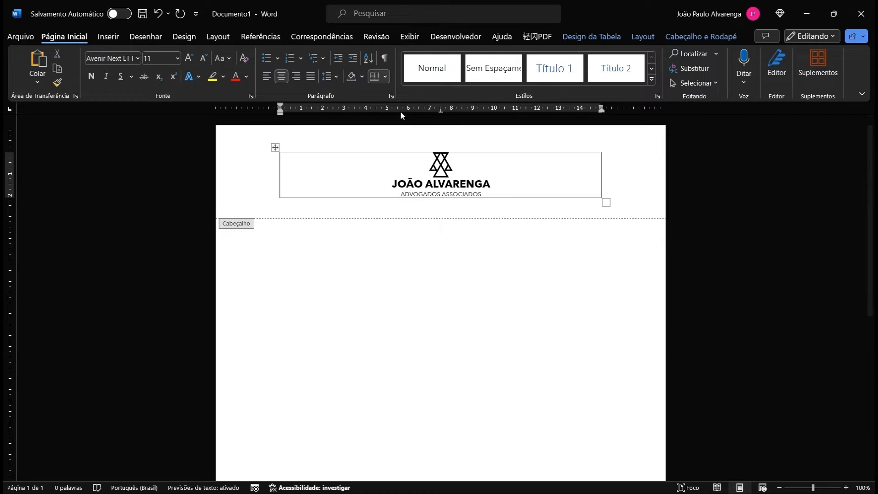
left_click(338, 76)
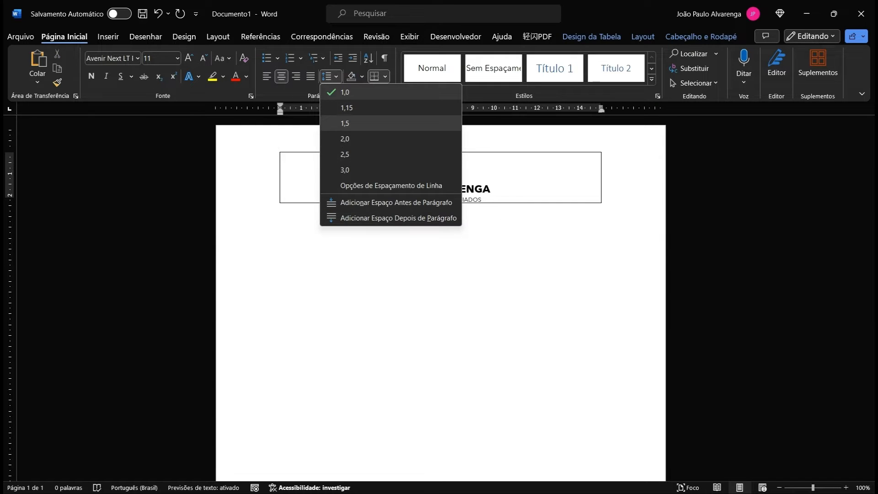
left_click(360, 122)
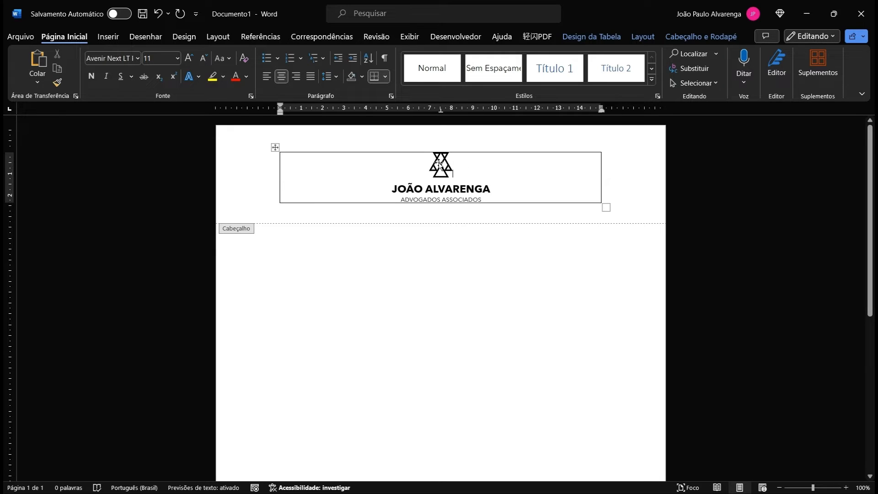
Step: Set the header table to No Border, then go back to the page body
left_click(275, 147)
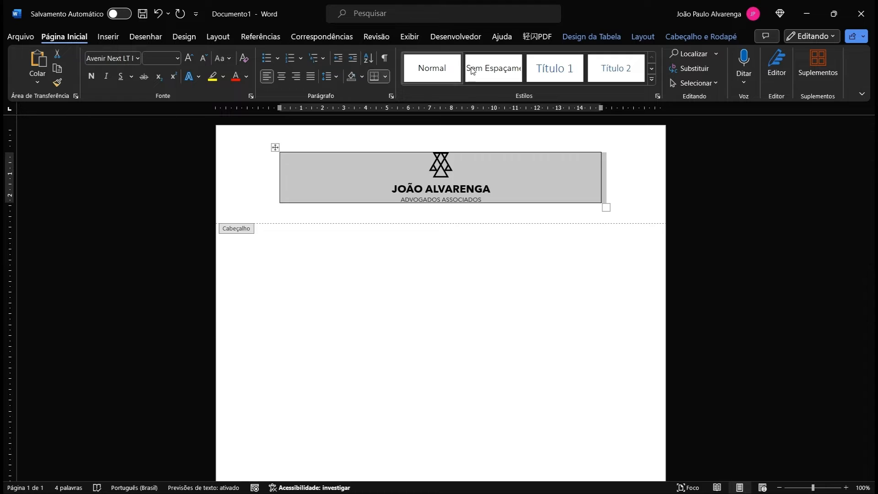
left_click(596, 40)
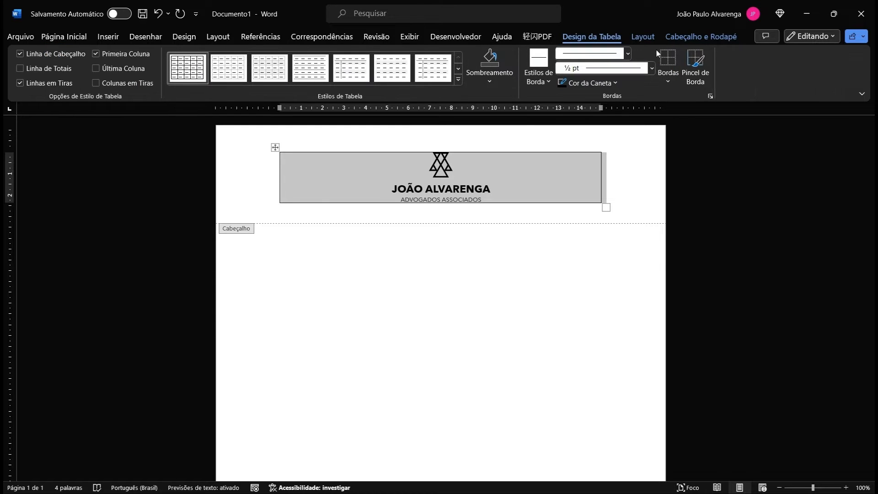
left_click(667, 58)
left_click(631, 151)
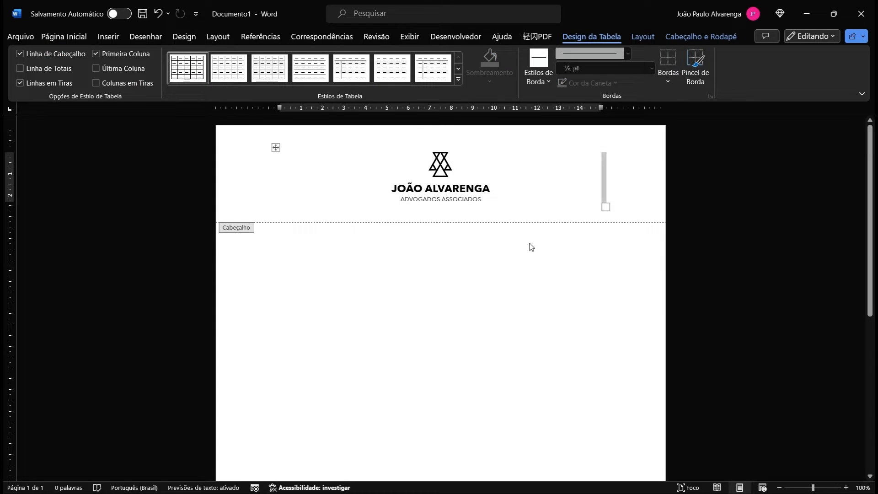
double_click(462, 248)
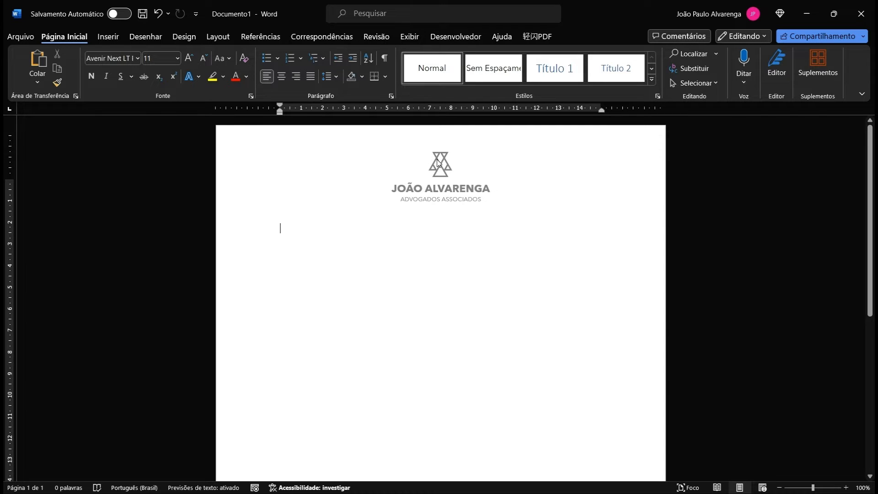
Step: Draw a rectangle across the top of the header, pulling it to the page's left edge
double_click(461, 164)
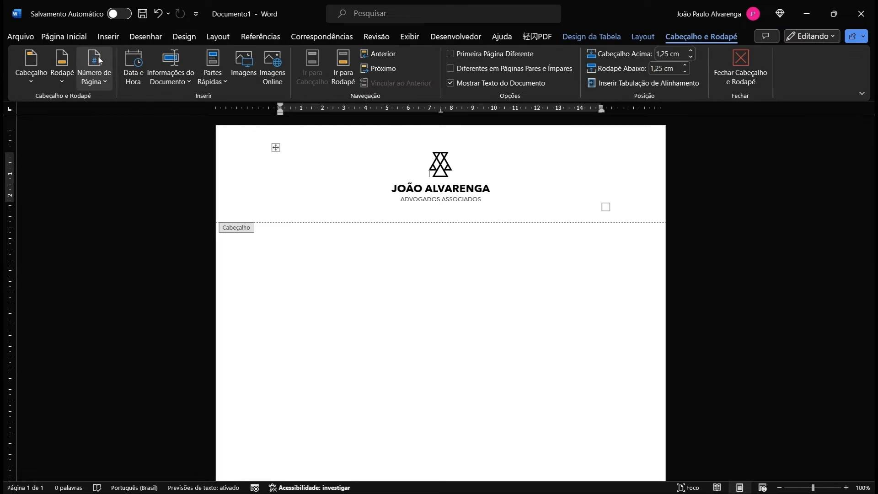
left_click(103, 38)
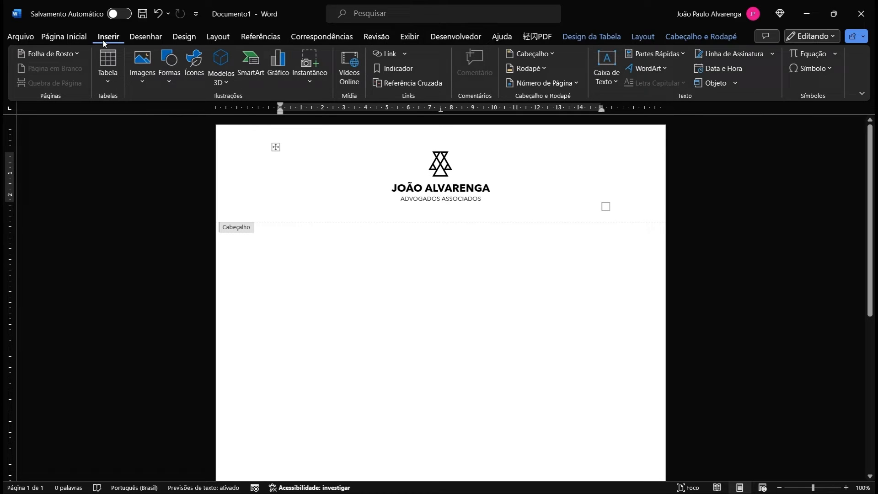
left_click(141, 83)
left_click(169, 83)
left_click(169, 83)
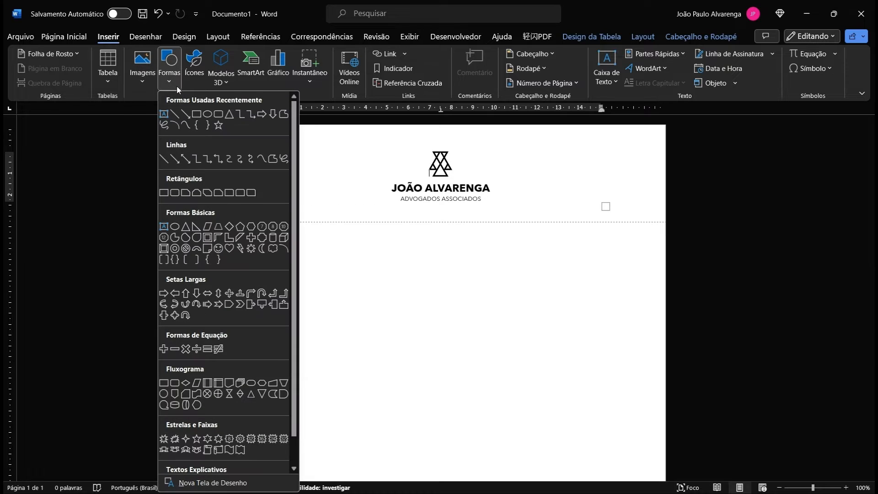
left_click(196, 114)
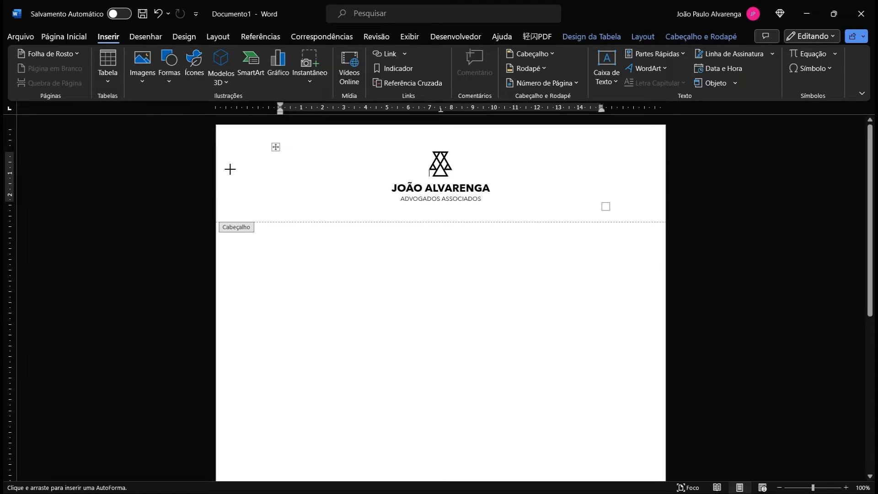
left_click_drag(224, 196, 664, 124)
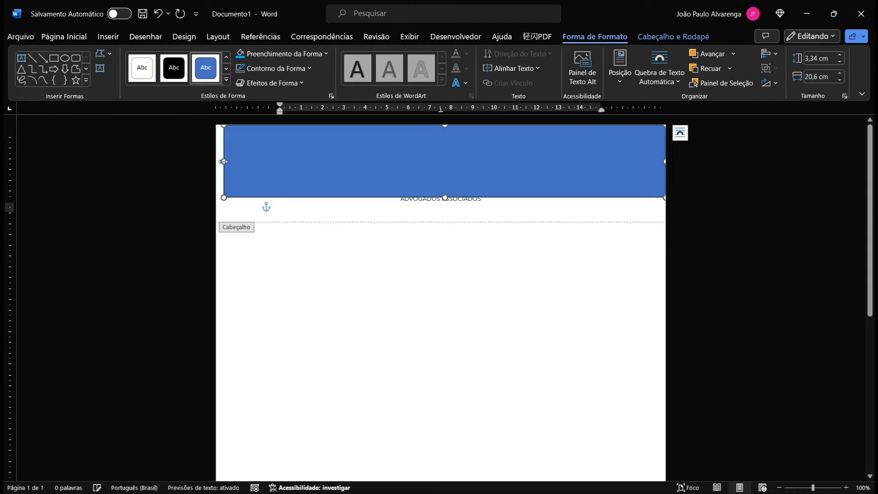
left_click_drag(222, 161, 213, 161)
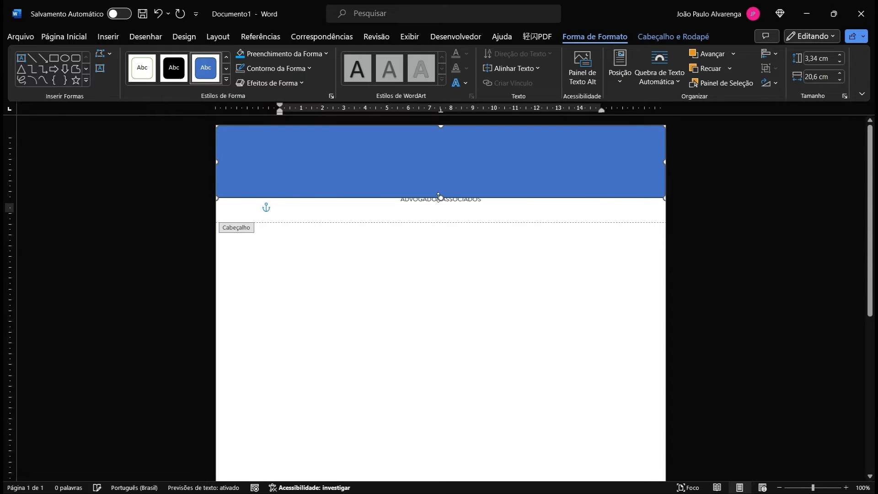
Step: Extend the rectangle down to the header's bottom, then type and erase test text in the body
left_click_drag(441, 198, 452, 218)
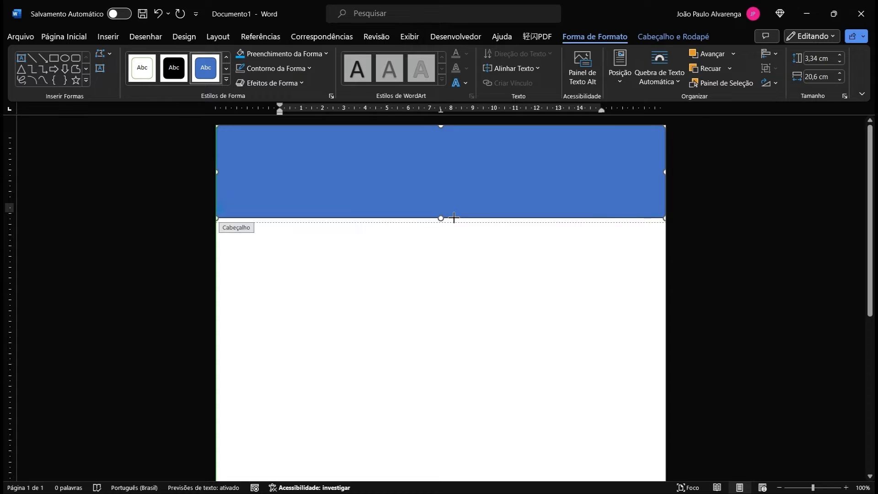
left_click(450, 224)
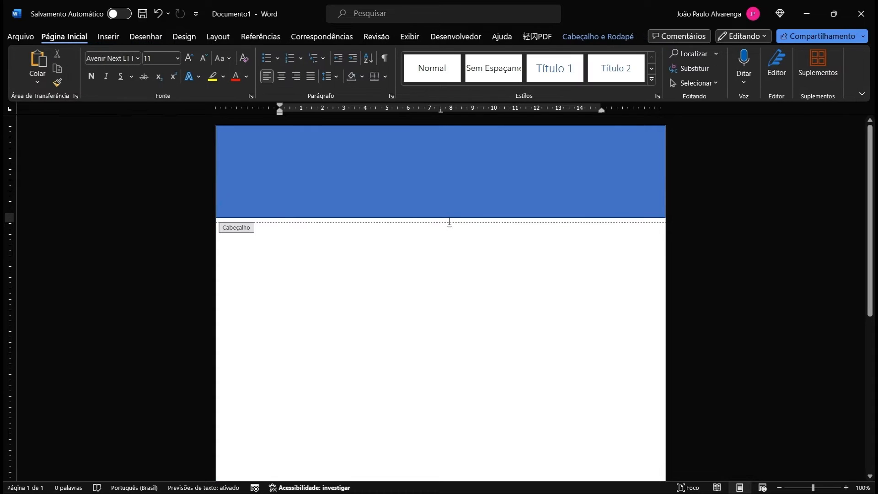
double_click(424, 312)
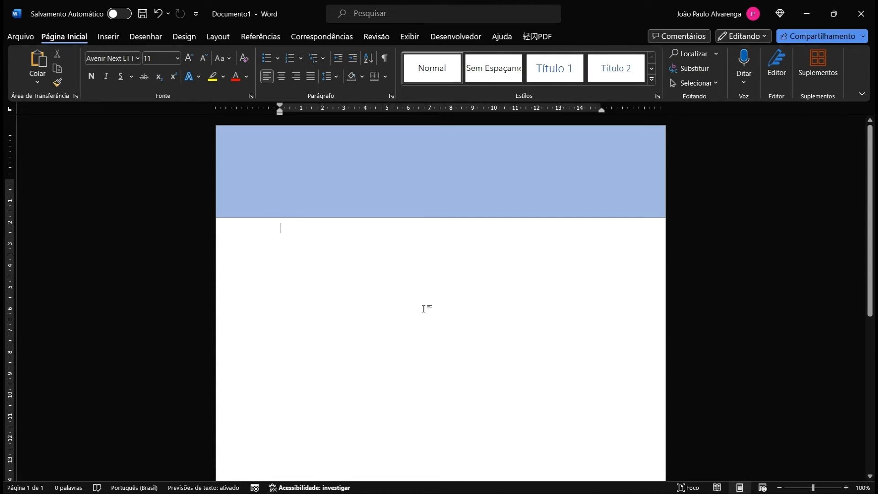
type("DNEUONAOENDOAE")
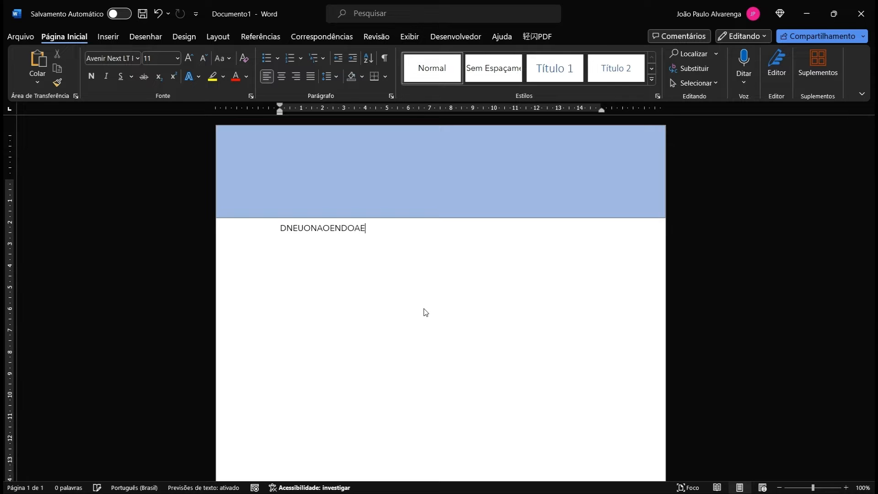
key("BackSpace")
key("BackSpace")
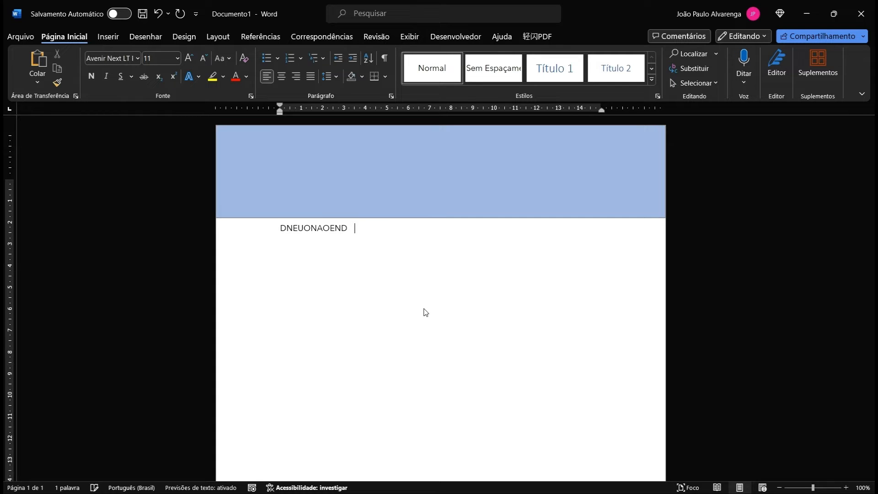
key("BackSpace")
key("BackSpace")
key("BackSpace")
key("BackSpace")
key("BackSpace")
key("BackSpace")
key("BackSpace")
key("BackSpace")
key("BackSpace")
key("BackSpace")
key("BackSpace")
key("BackSpace")
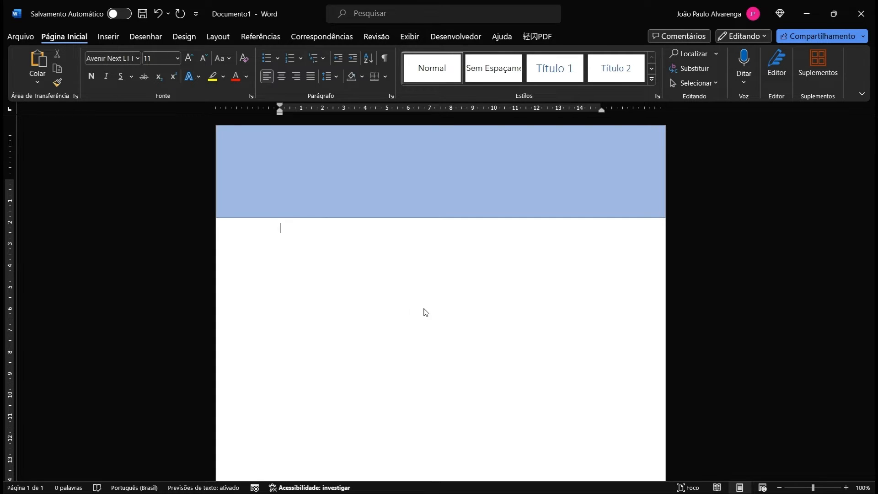
Step: Add an empty line below the header table, recheck the body, and reselect the rectangle
double_click(459, 210)
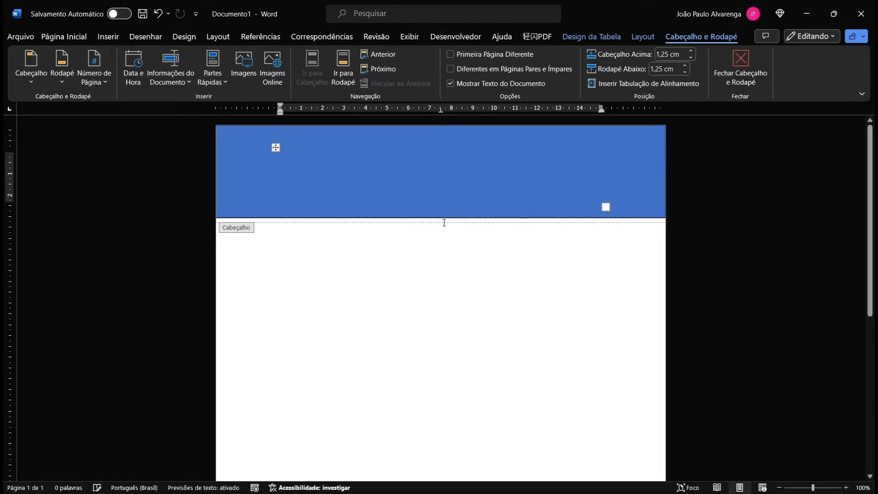
left_click(444, 223)
key("Return")
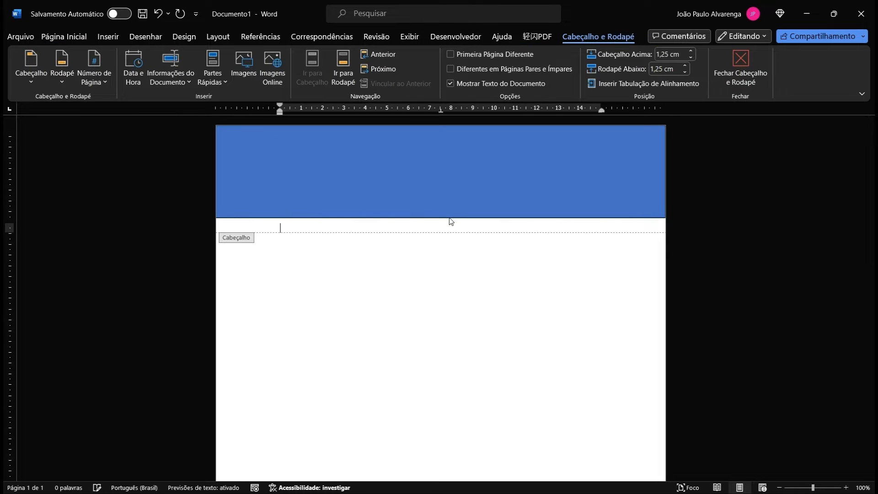
double_click(329, 254)
type("D")
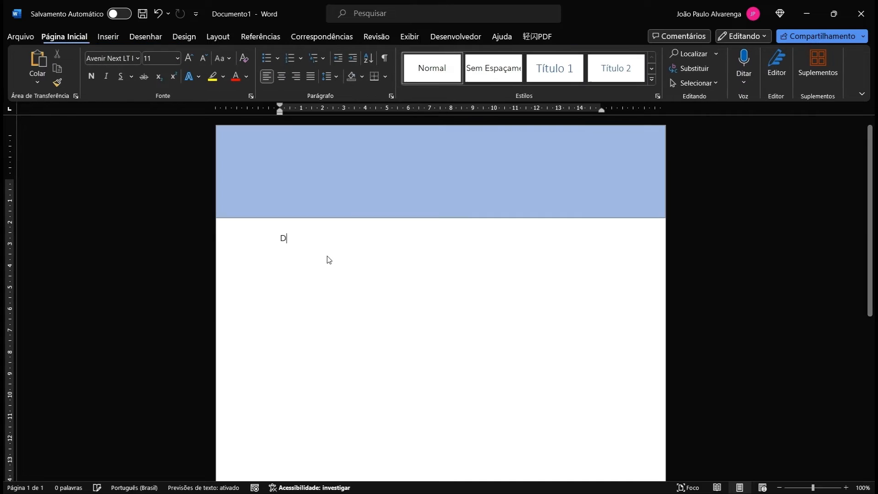
type("EDEDEED")
key("BackSpace")
key("BackSpace")
key("BackSpace")
key("BackSpace")
key("BackSpace")
key("BackSpace")
key("BackSpace")
key("BackSpace")
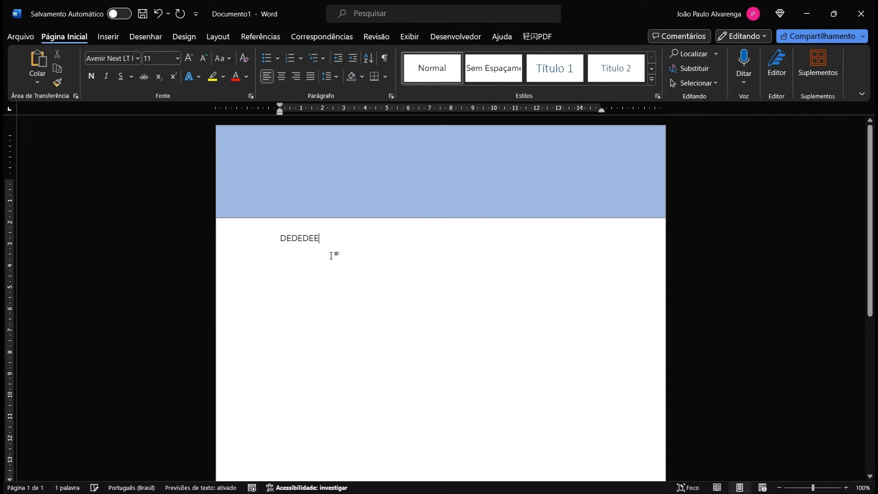
double_click(415, 212)
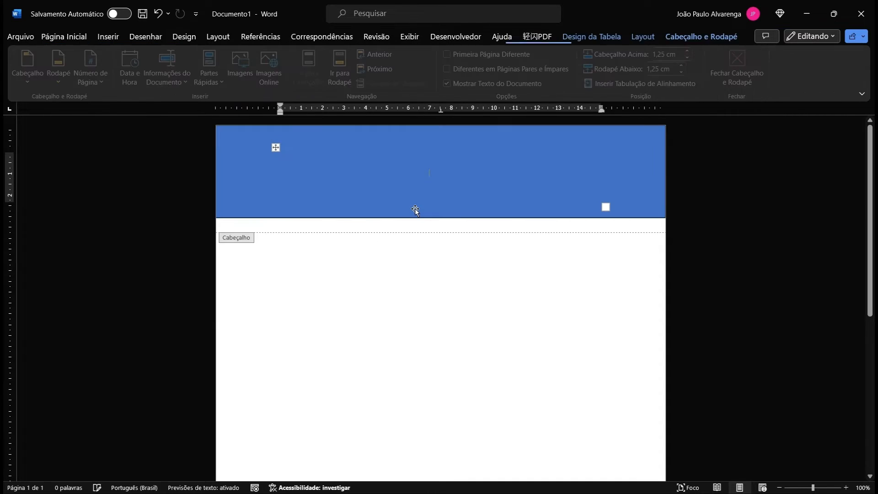
left_click(346, 208)
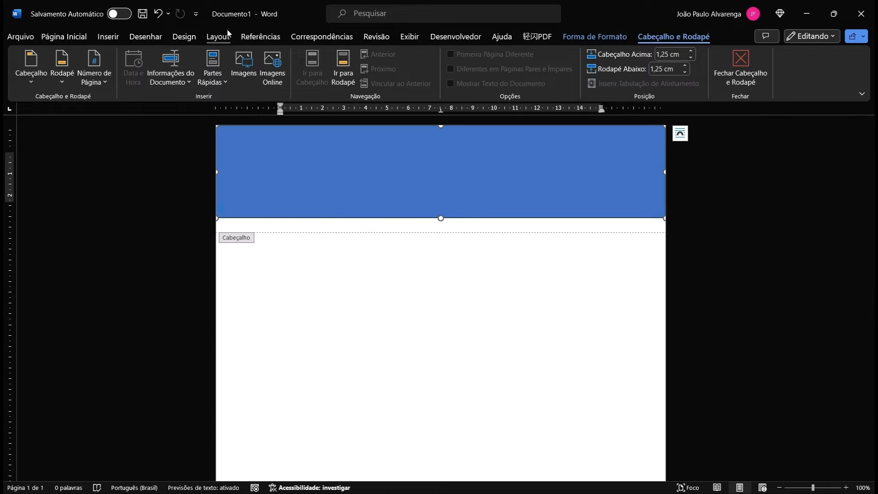
Step: Change the header rectangle's fill colour from blue to gold
left_click(582, 36)
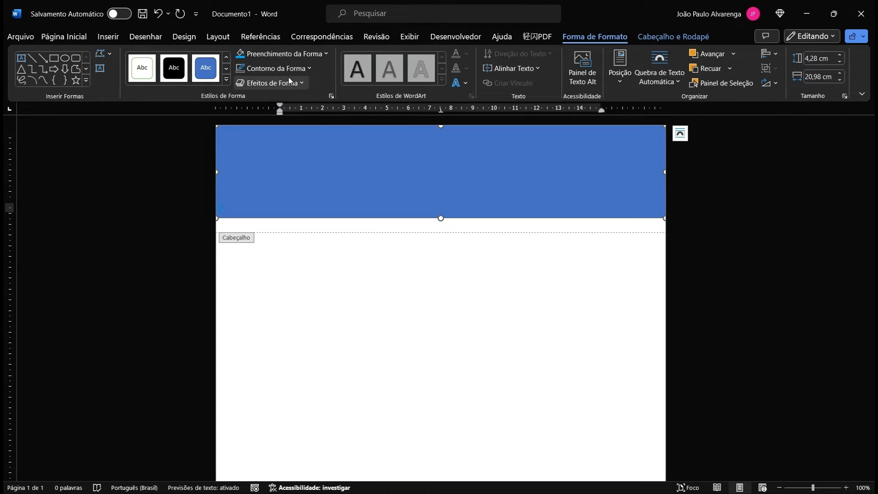
left_click(323, 56)
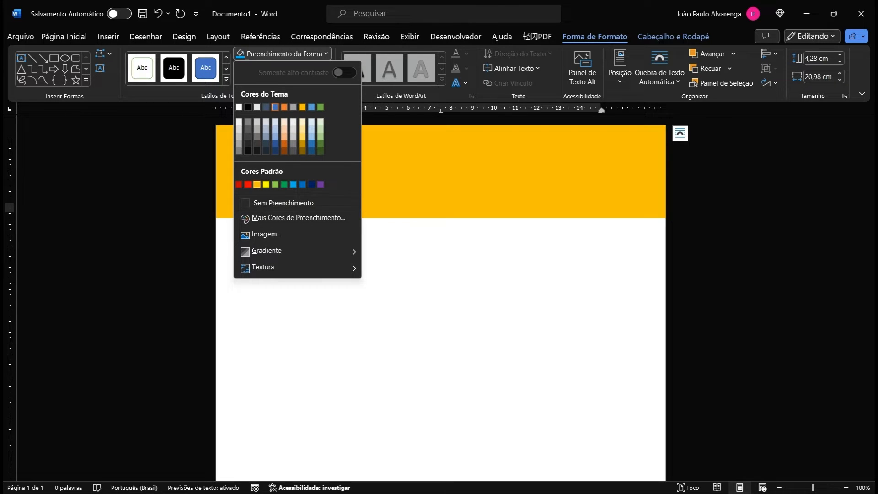
left_click(256, 185)
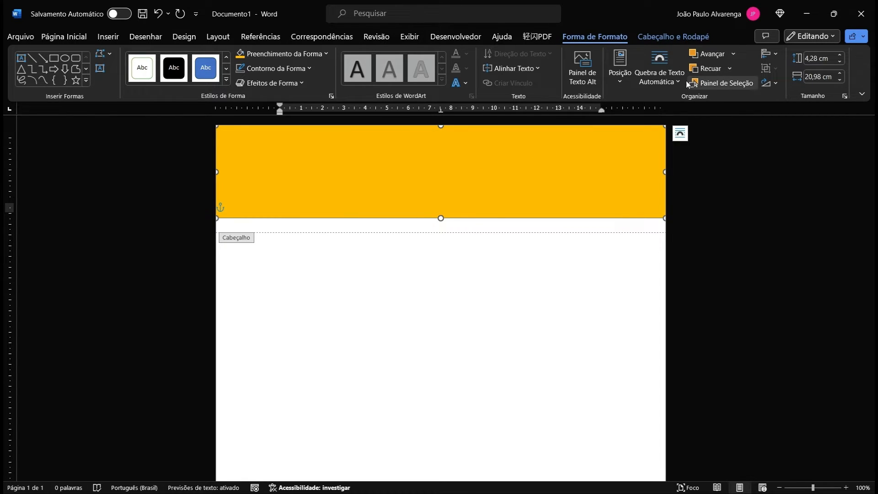
Step: Send the gold rectangle behind the text so the logo and firm name show on top
left_click(730, 71)
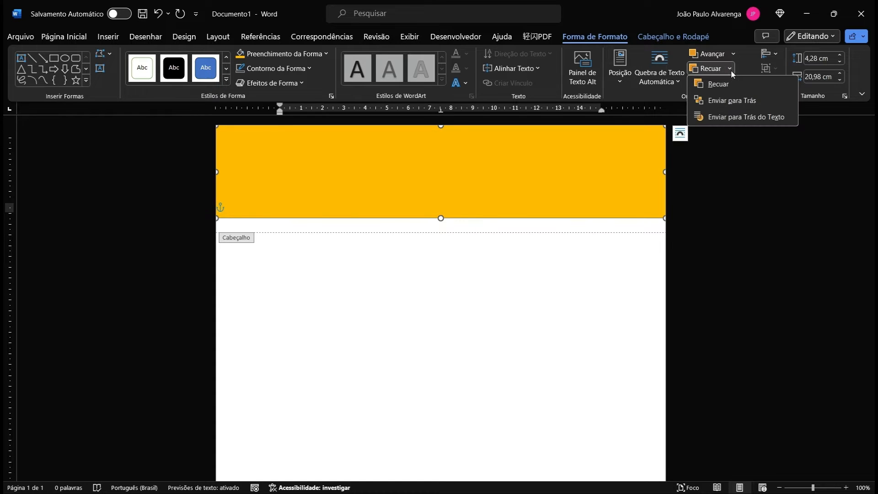
left_click(735, 116)
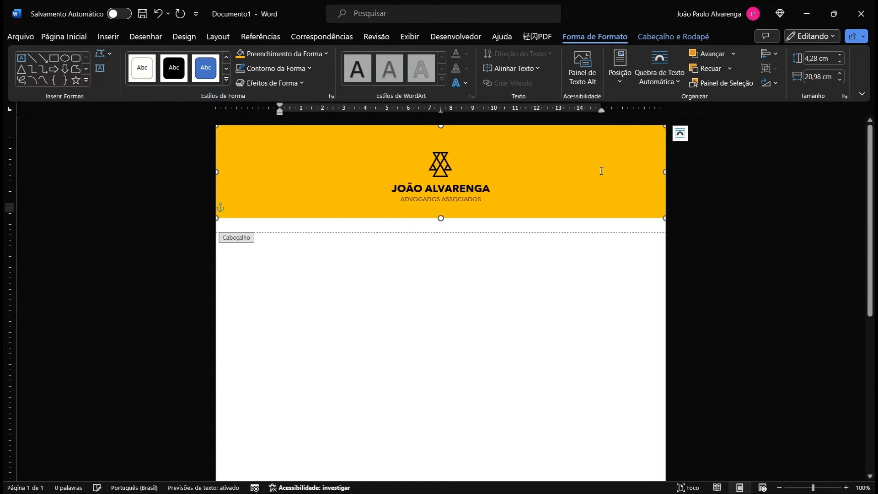
left_click(523, 195)
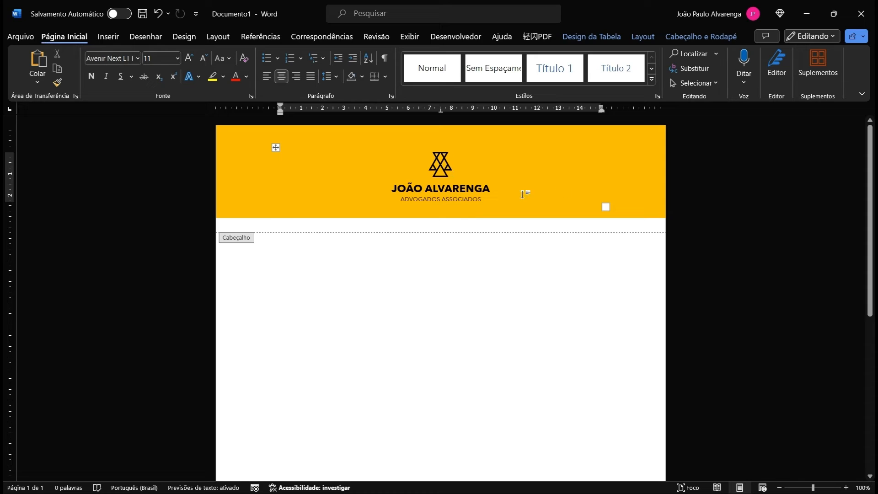
left_click(593, 169)
left_click(596, 146)
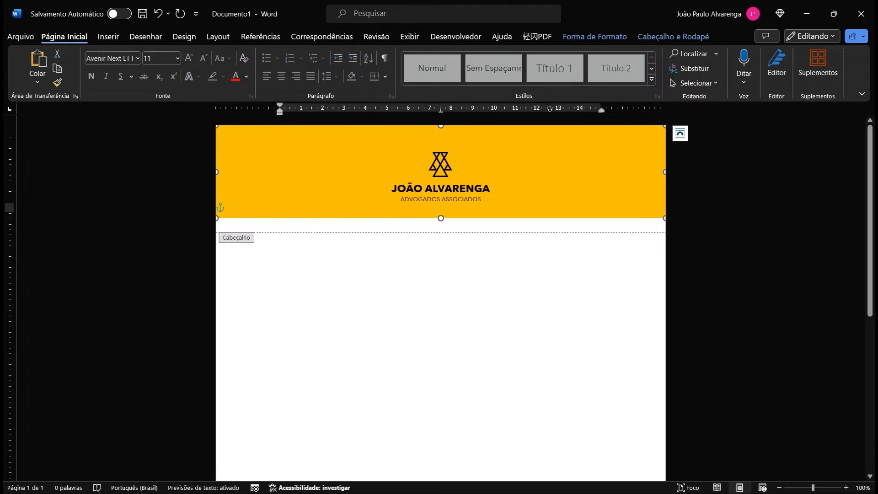
left_click(567, 38)
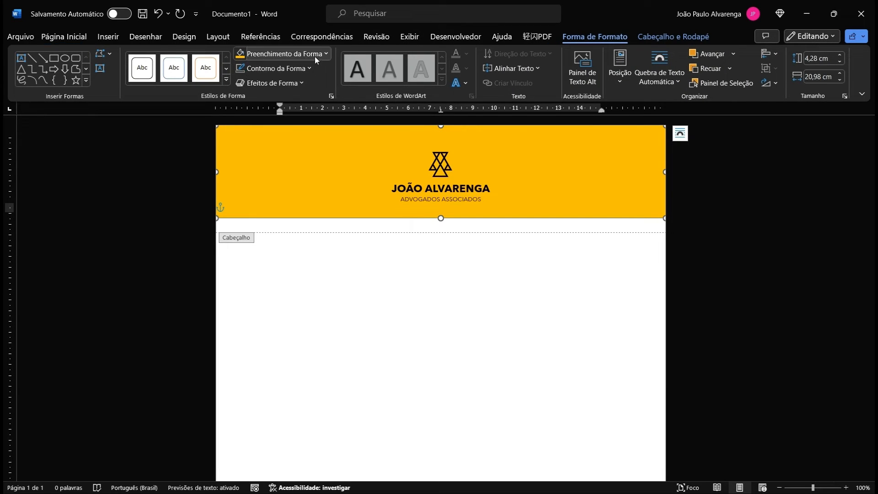
Step: Fill the header rectangle with White, Background 1, Darker 5% light grey
left_click(326, 54)
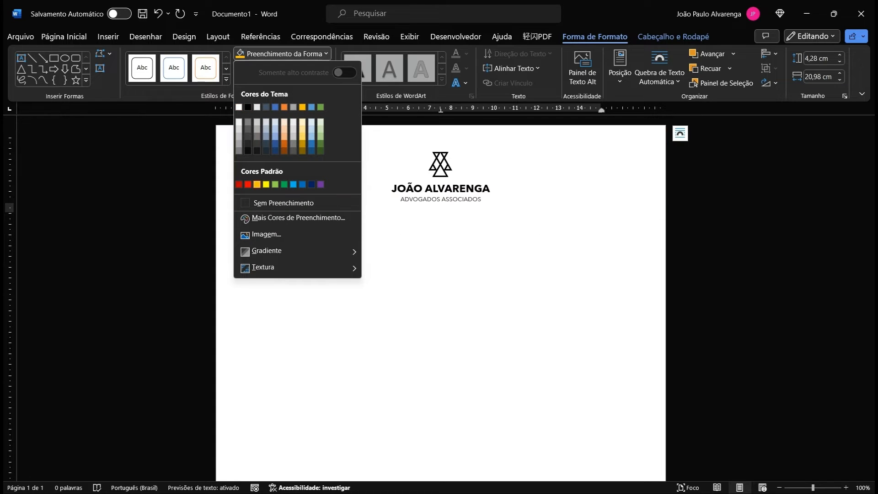
left_click(239, 122)
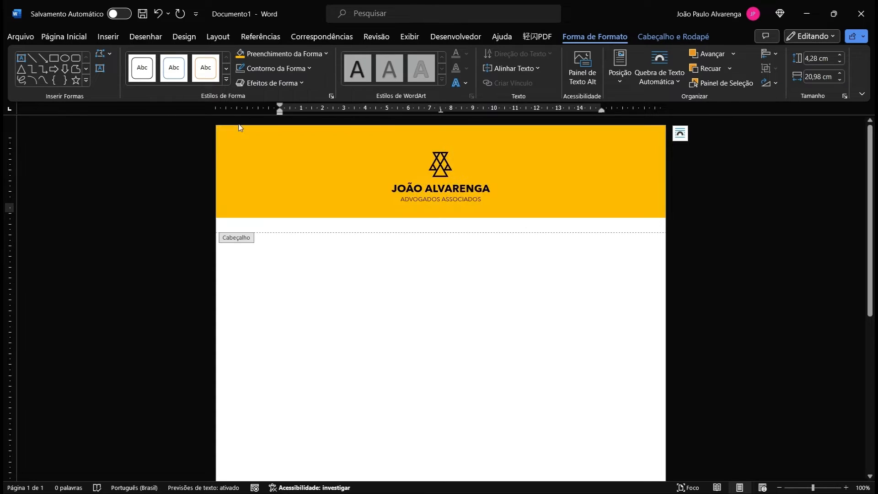
left_click(445, 225)
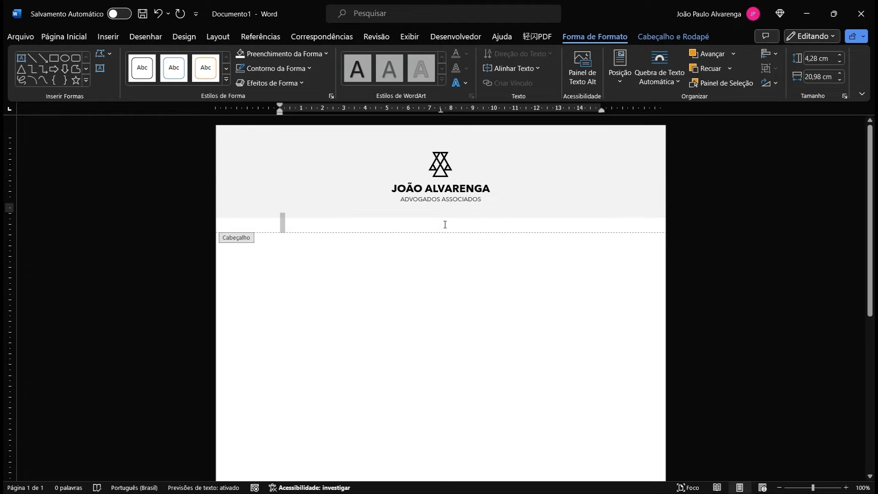
Step: Exit and re-enter header editing, then reselect the grey rectangle and the header table
left_click(595, 158)
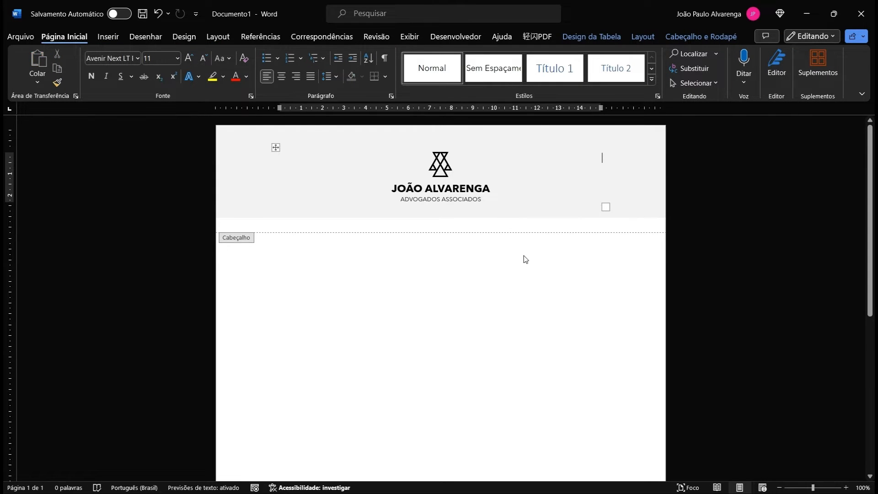
double_click(484, 247)
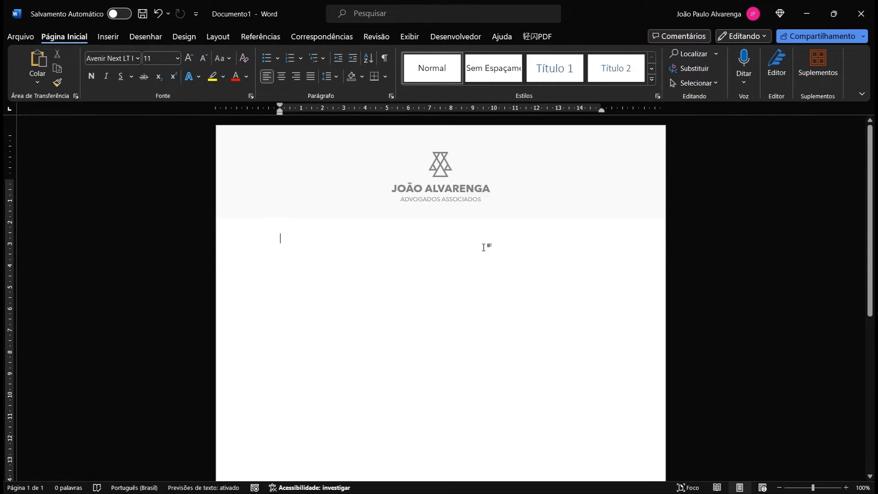
double_click(623, 155)
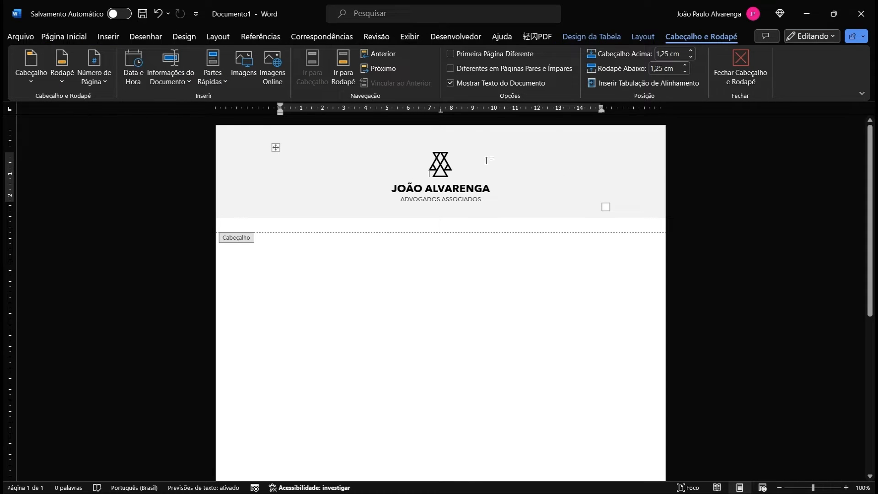
left_click(639, 144)
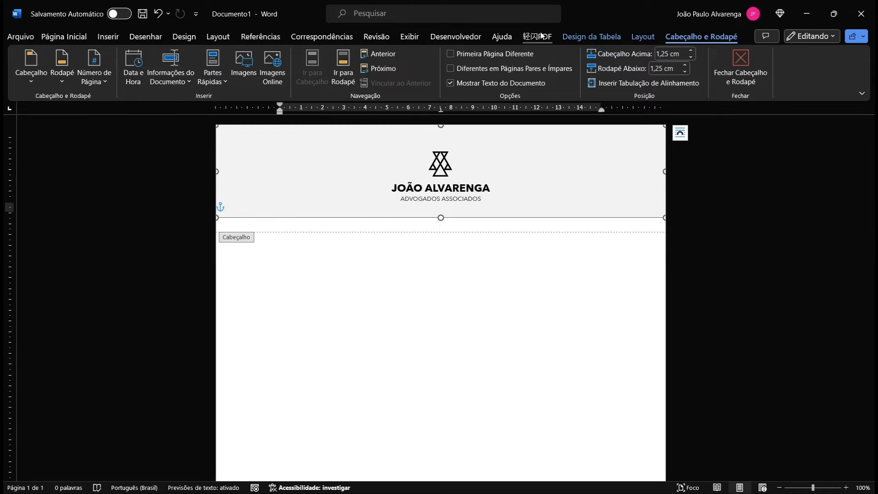
left_click(594, 40)
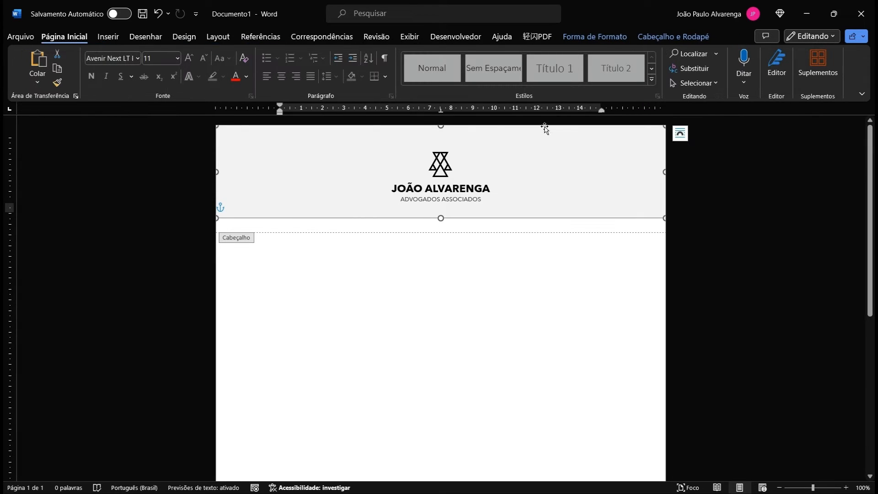
Step: Reselect the grey rectangle and open its Format Shape pane via Shape Fill > Gradient > More Gradients
left_click(558, 158)
left_click(630, 143)
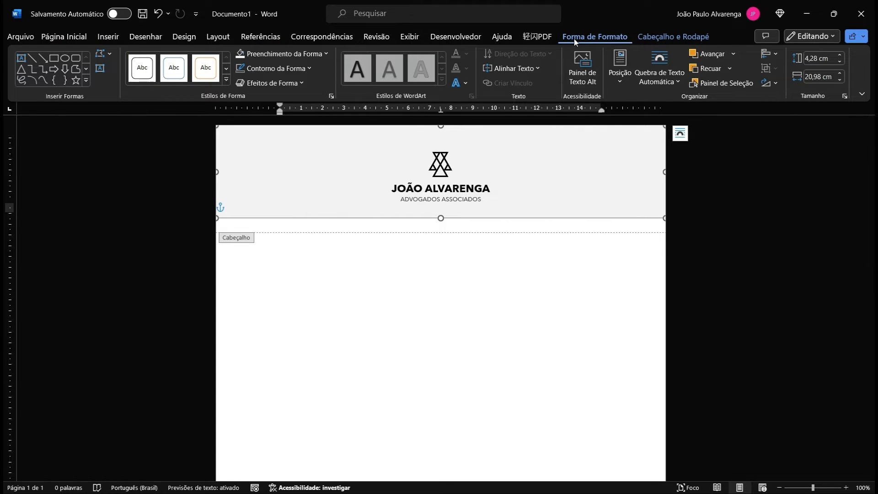
left_click(327, 54)
mouse_move(274, 251)
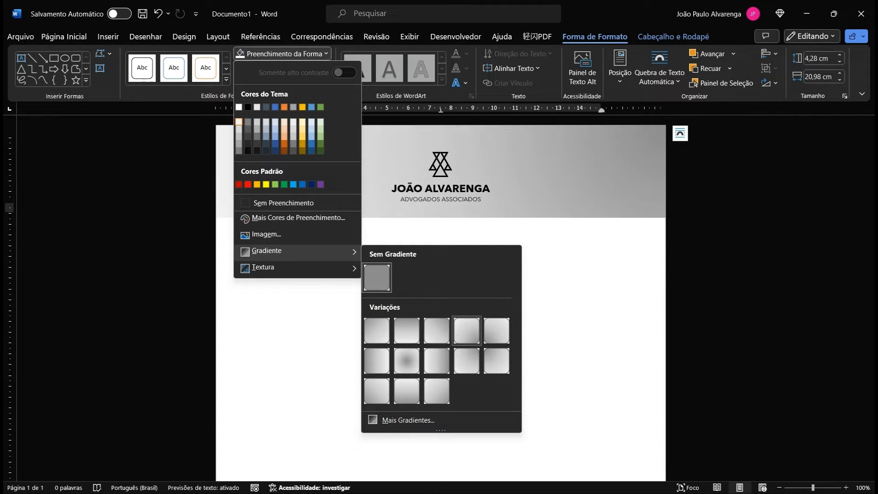
left_click(428, 421)
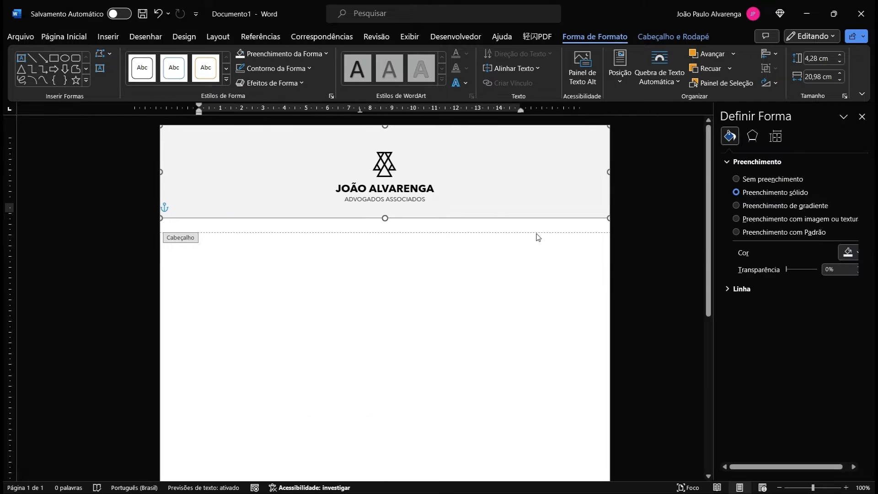
Step: In Format Shape, set the solid fill to dark blue, then switch to Gradient fill
left_click(853, 255)
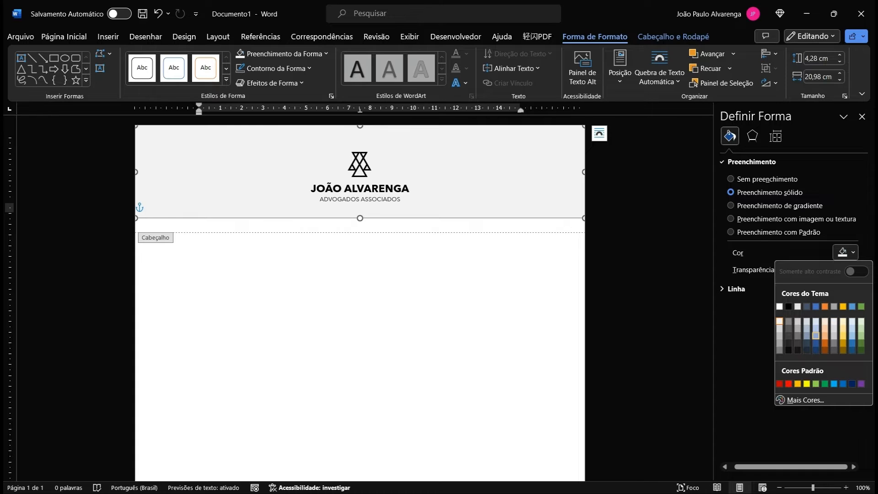
left_click(816, 343)
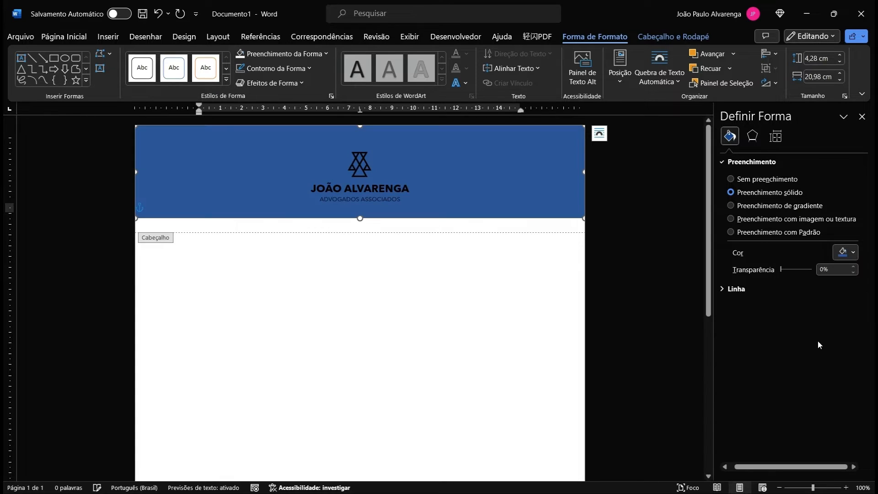
left_click(759, 206)
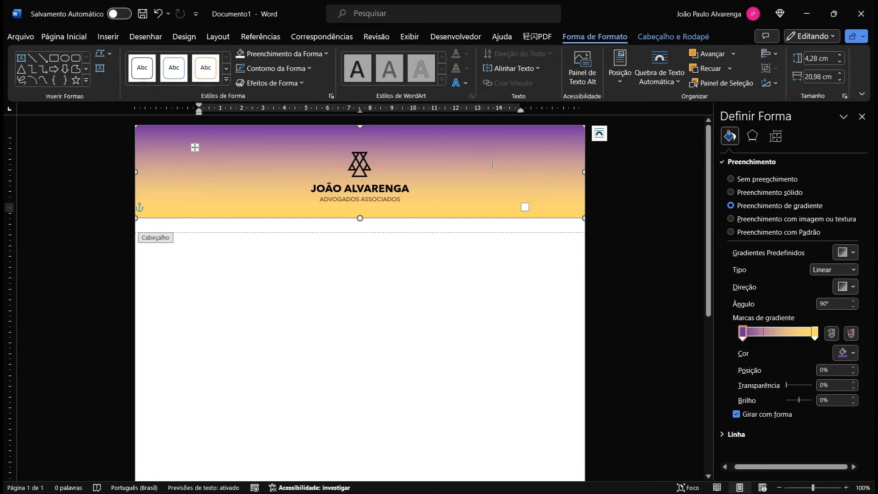
Step: Check the first gradient stop, then drag the rectangle up into a thin strip at the page top
left_click(743, 334)
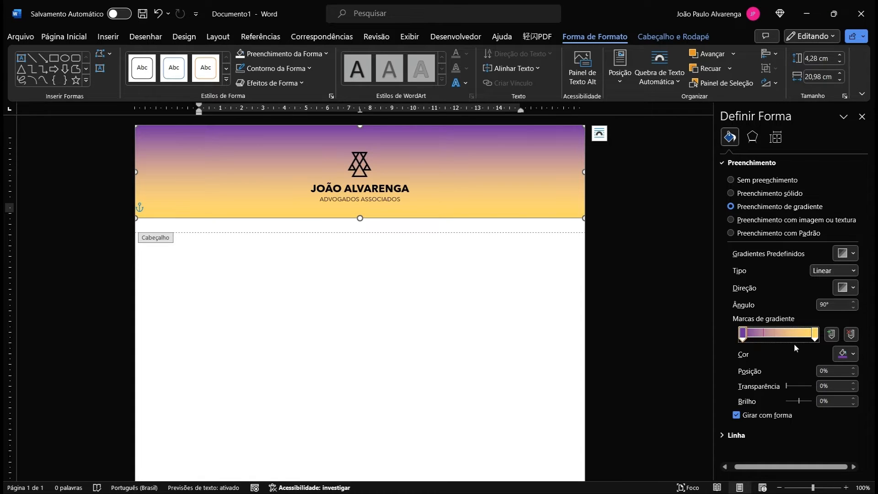
left_click(528, 162)
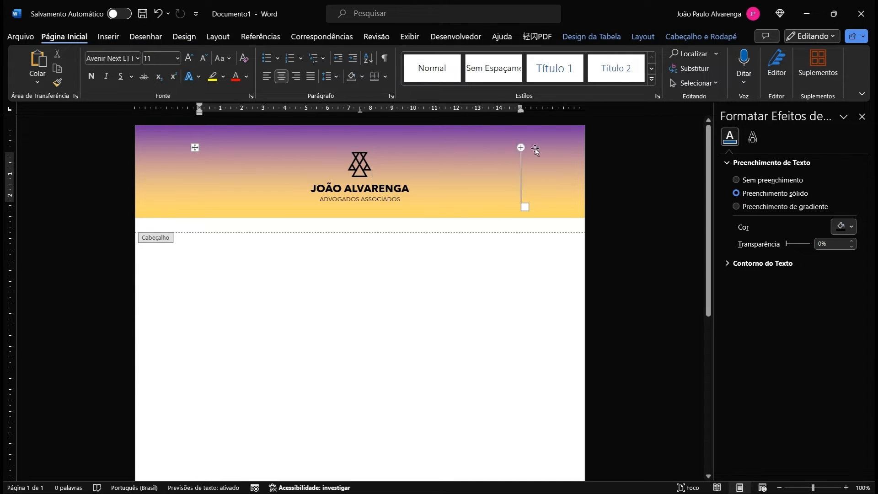
left_click(561, 138)
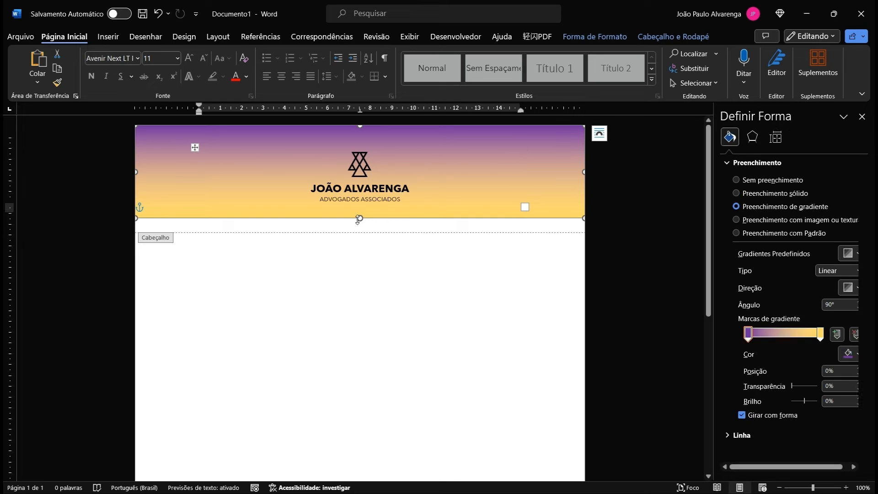
left_click_drag(358, 219, 383, 134)
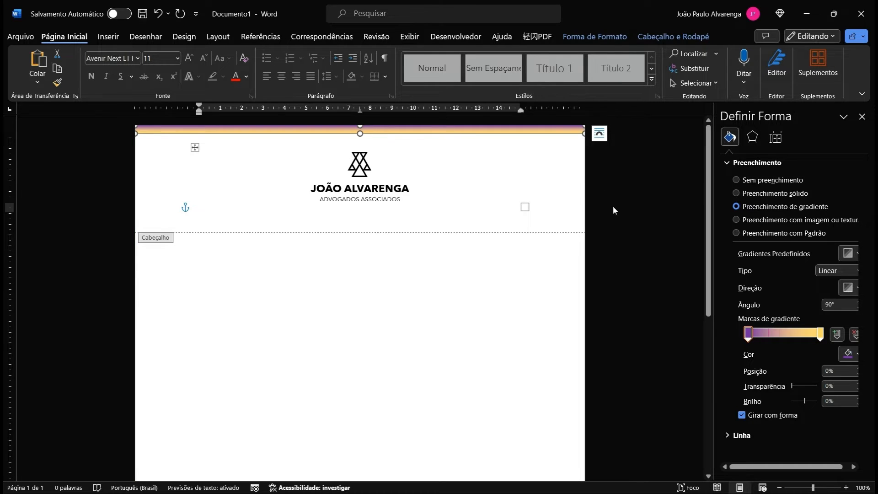
Step: Keep the gradient type Linear and raise the gradient angle to 150°
left_click(838, 269)
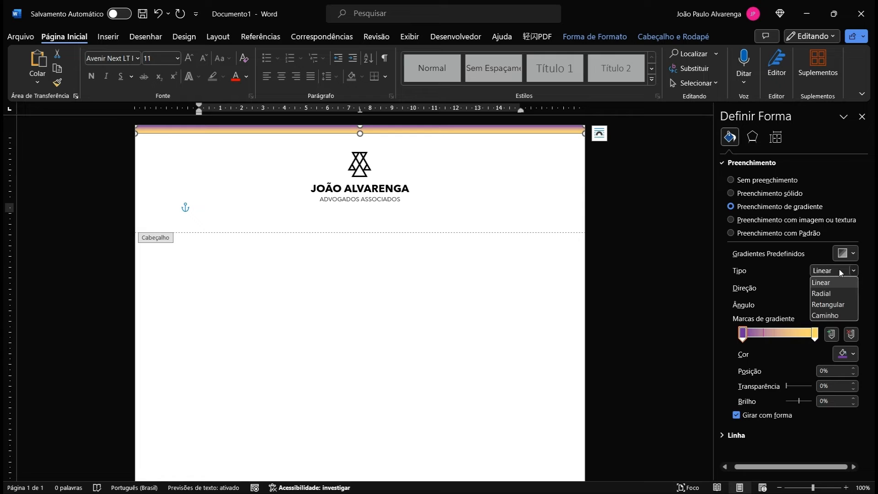
left_click(838, 268)
left_click(838, 303)
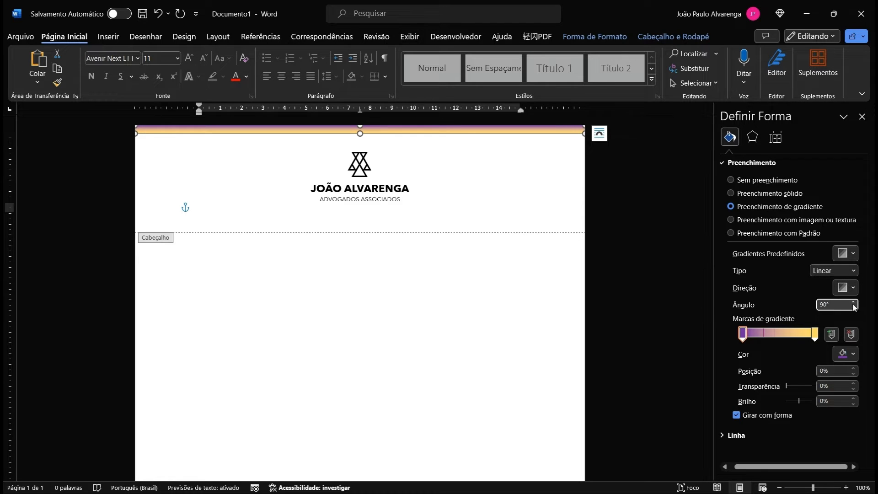
left_click(853, 303)
left_click(853, 302)
left_click(853, 302)
left_click(853, 303)
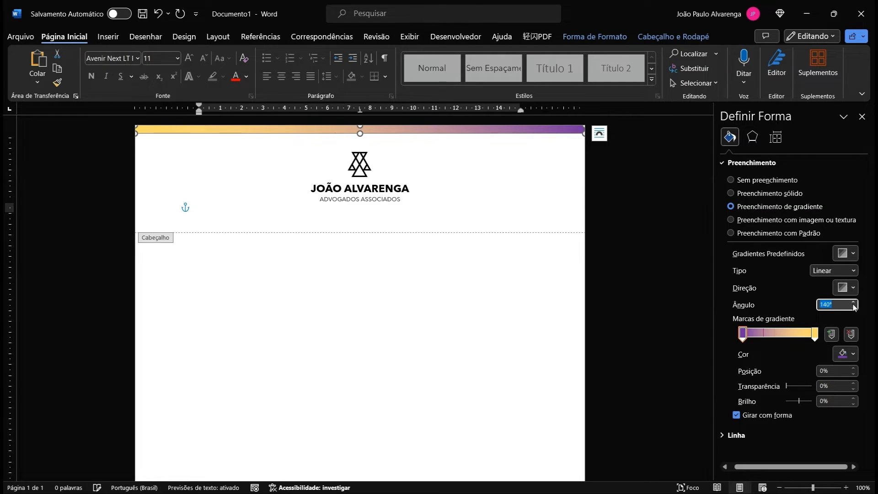
left_click(521, 155)
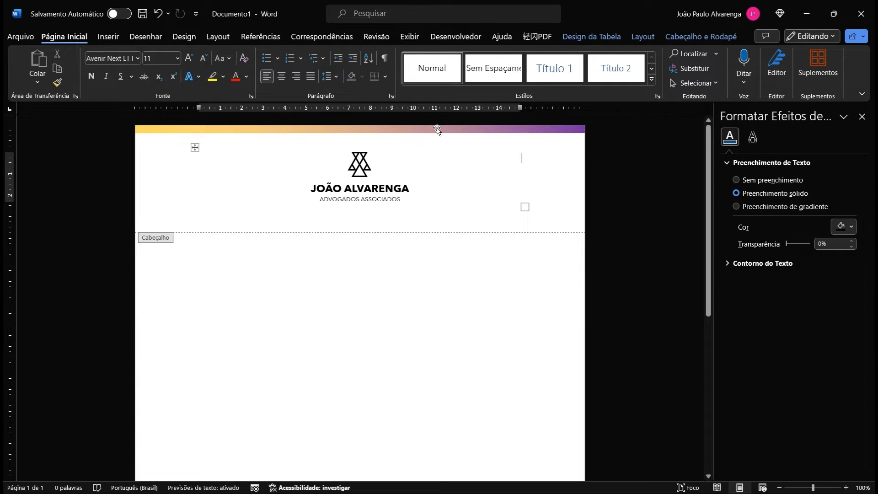
Step: Adjust the gradient strip's height at the page top and reselect it
left_click(406, 131)
left_click_drag(356, 165, 431, 131)
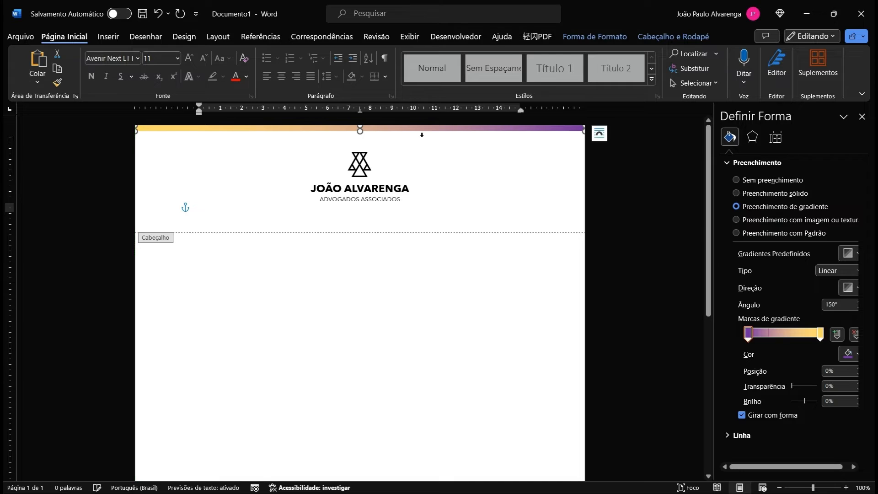
left_click(466, 161)
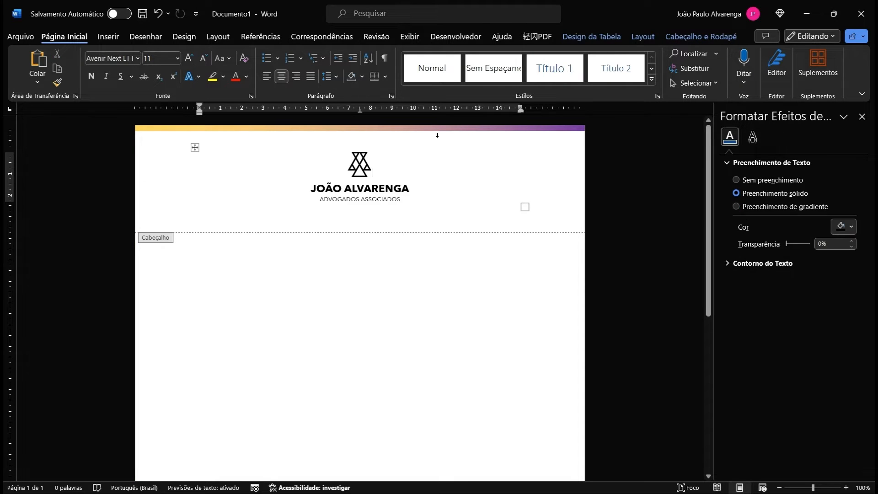
left_click(405, 129)
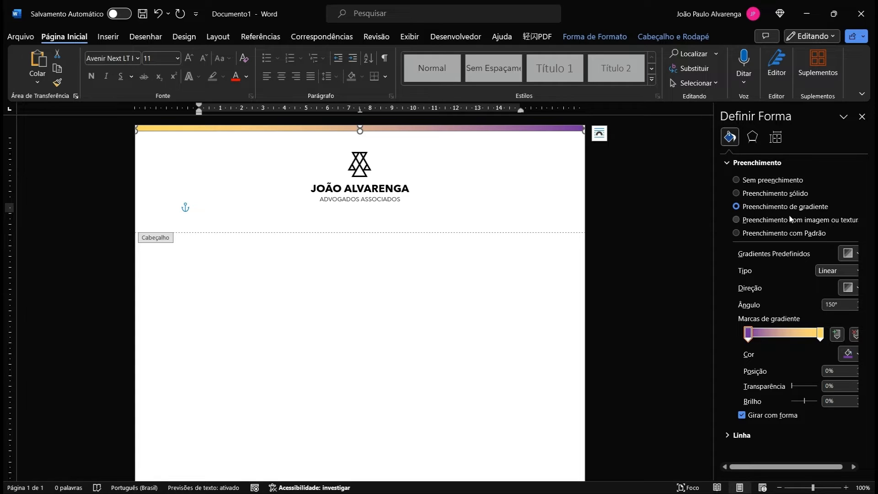
Step: Switch the header strip from Gradient fill to Solid fill, giving a black strip
left_click(783, 196)
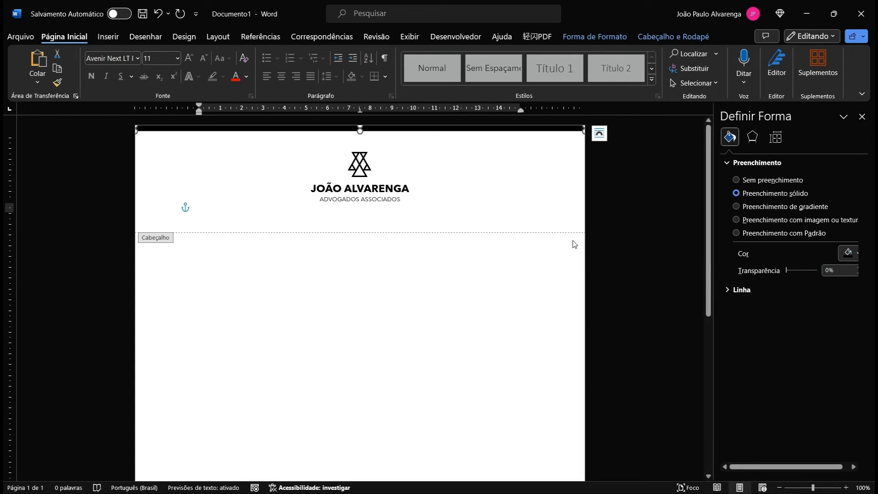
left_click(560, 197)
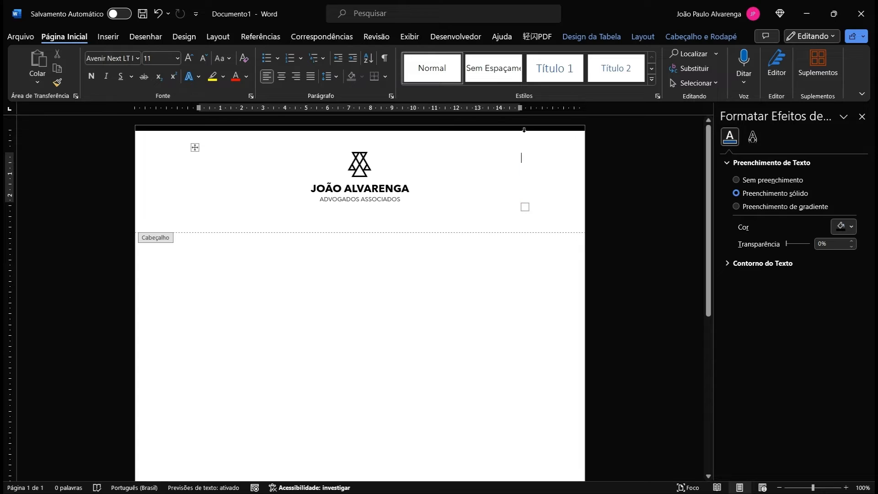
left_click(454, 130)
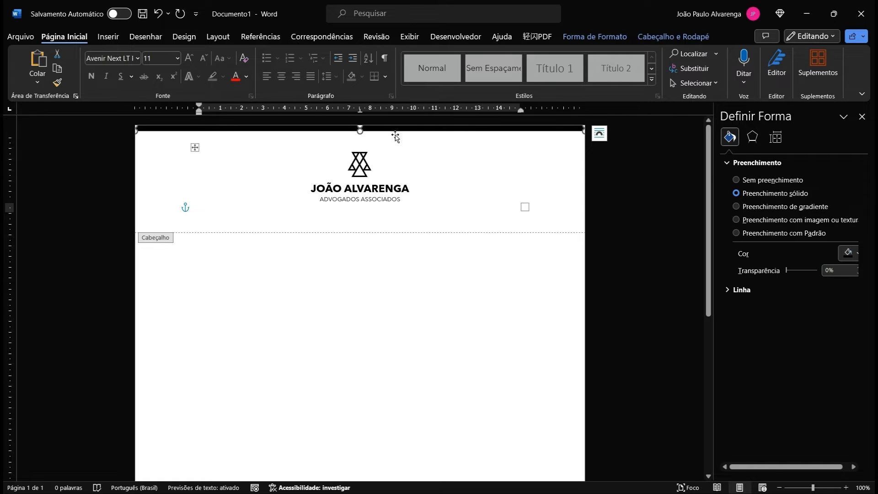
Step: Place the insertion point on the empty header line below the logo
left_click(431, 147)
left_click(555, 150)
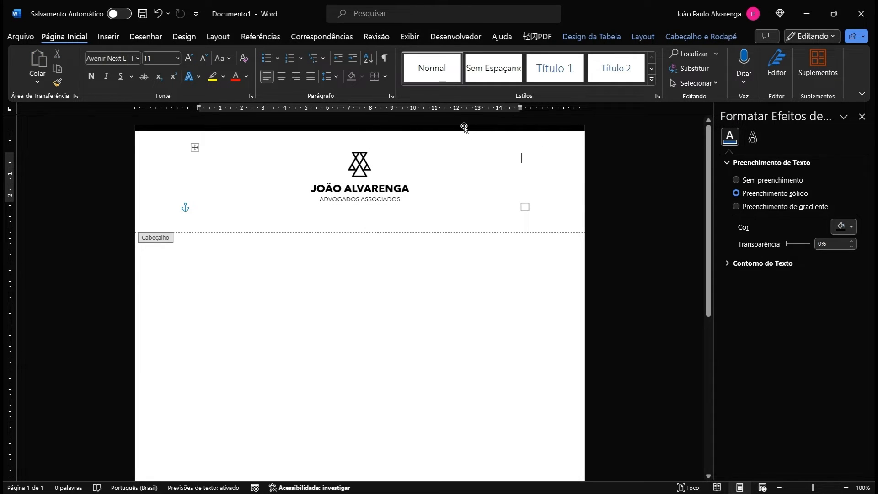
left_click(346, 223)
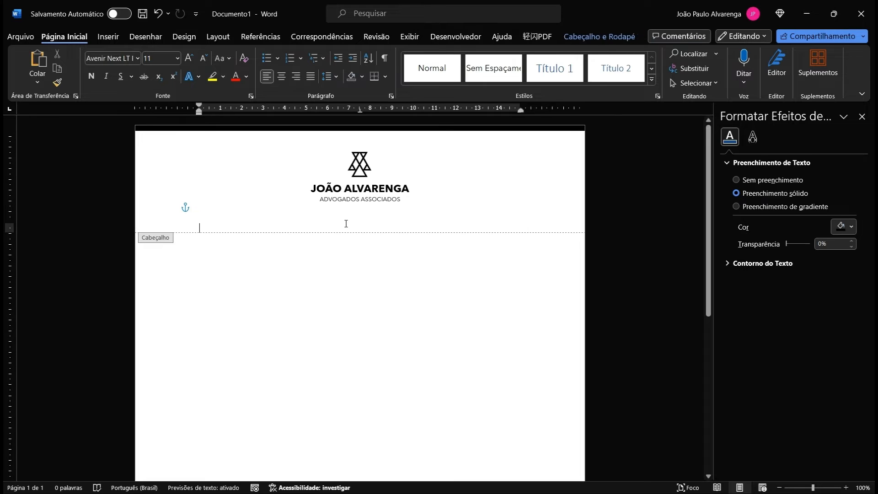
Step: Remove the empty header line below the logo and select the black strip for copying
key("ctrl+z")
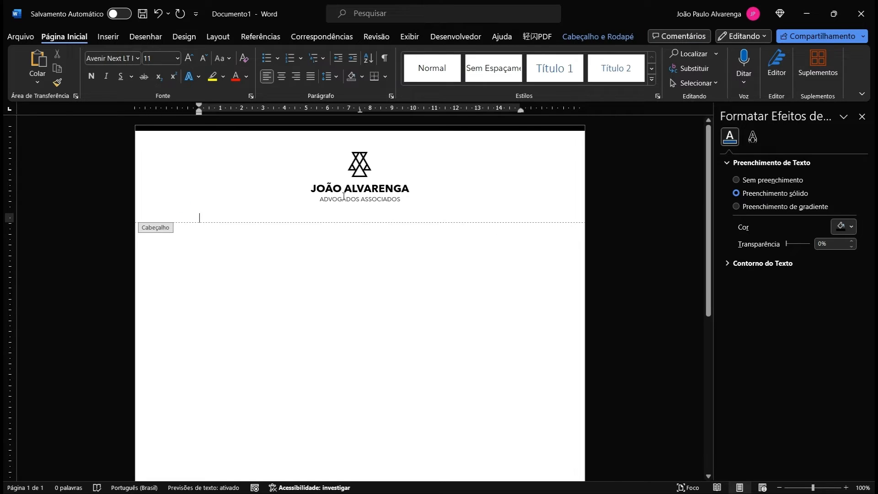
double_click(289, 252)
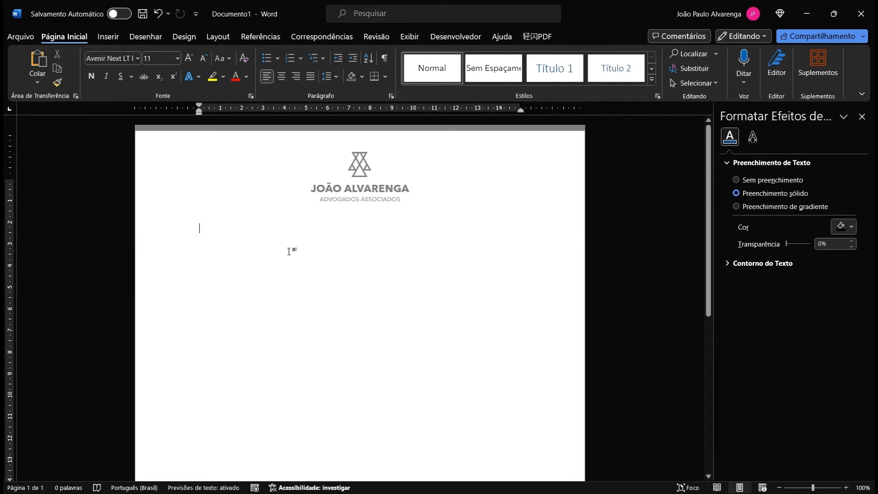
double_click(476, 173)
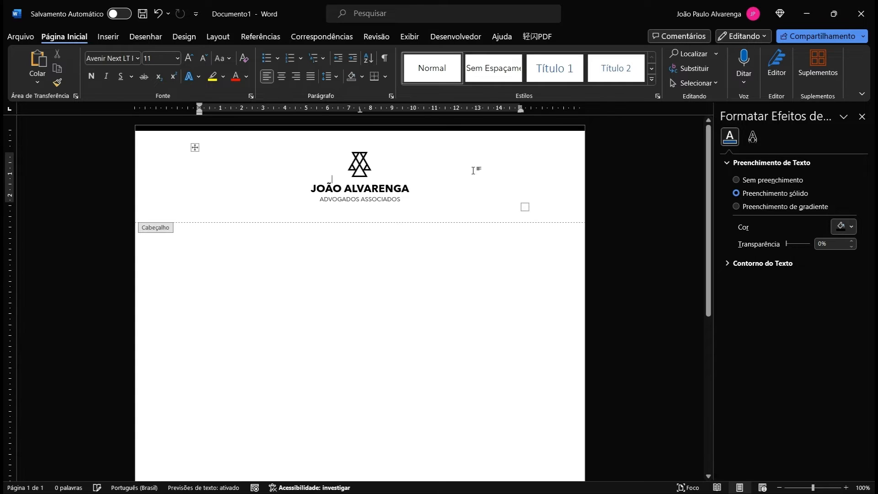
left_click(447, 131)
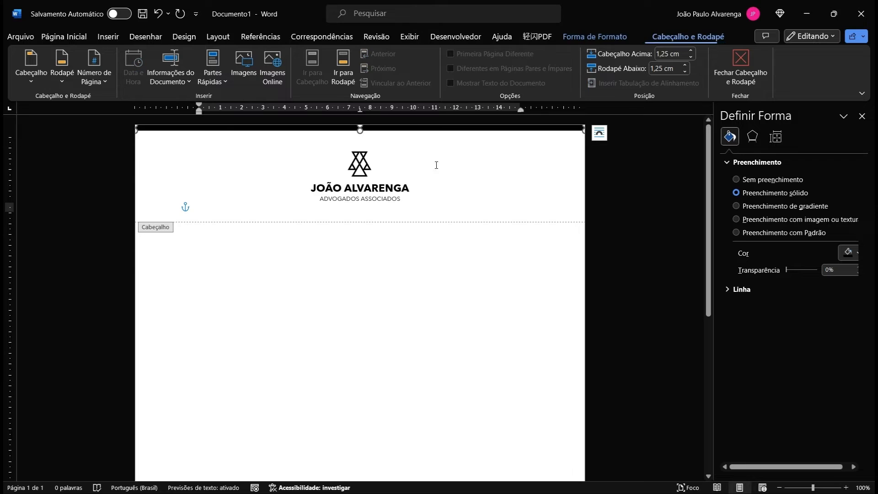
Step: Paste the black strip into the footer and move it to the page's bottom edge
double_click(456, 252)
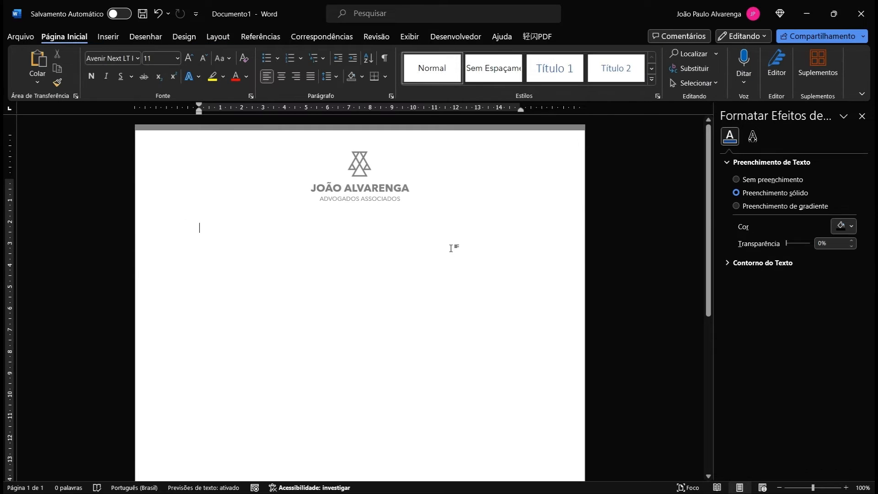
scroll(412, 267, "down", 6)
double_click(321, 452)
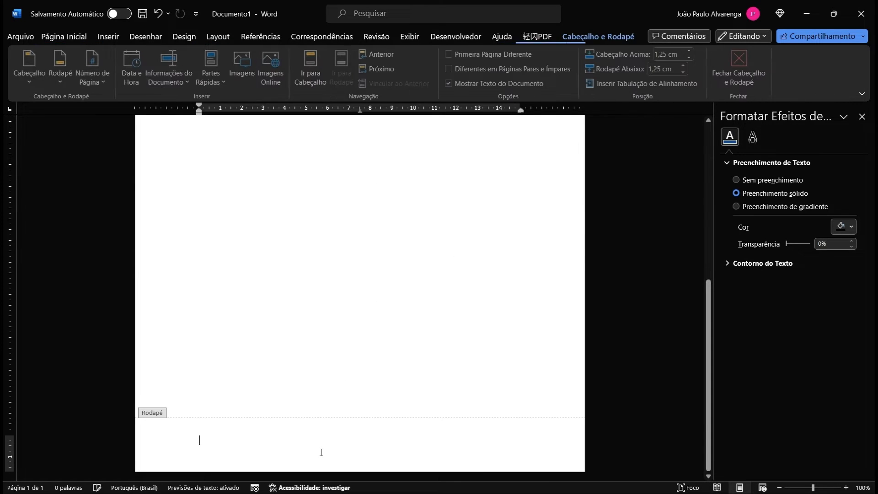
key("ctrl+v")
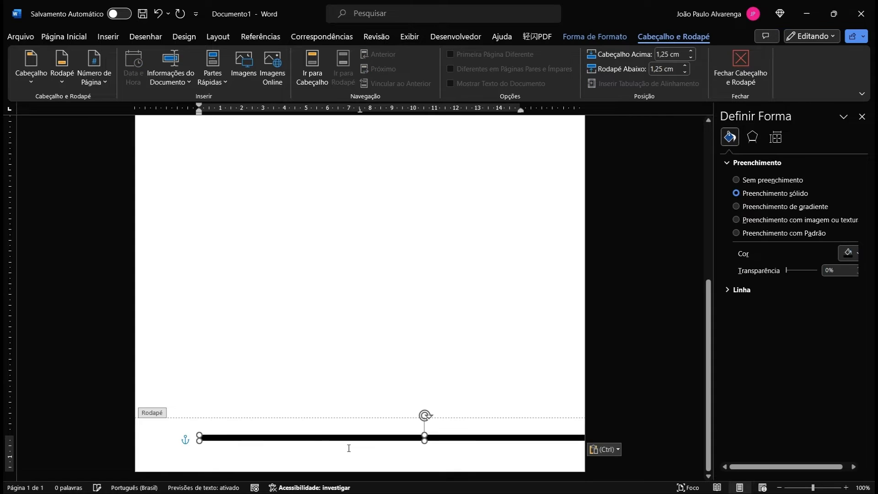
left_click_drag(291, 465, 290, 473)
scroll(398, 433, "up", 3)
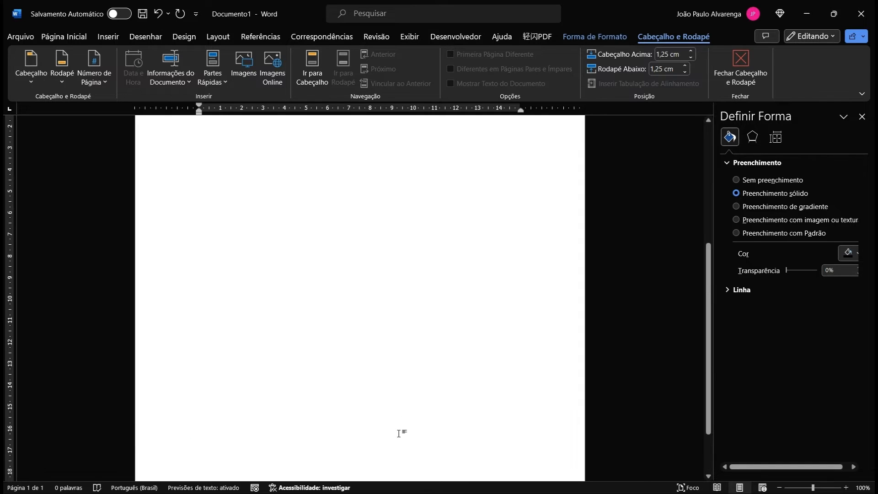
double_click(399, 433)
scroll(400, 412, "down", 5)
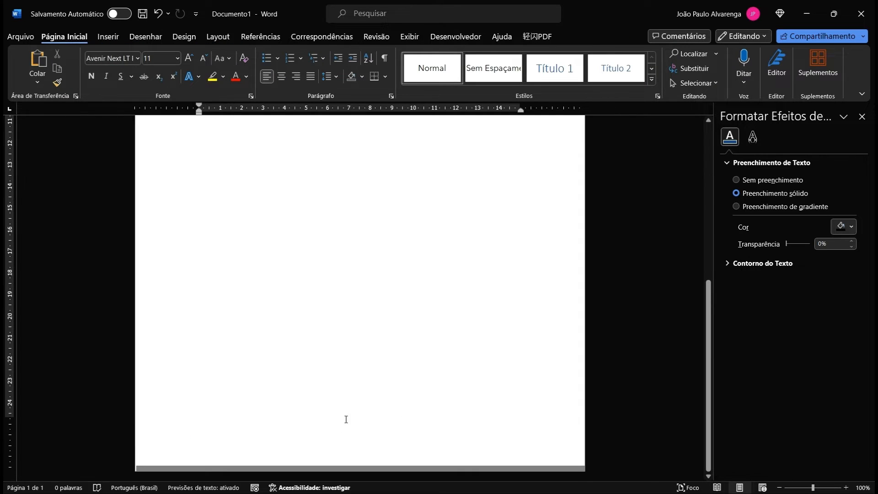
double_click(312, 445)
left_click(304, 467)
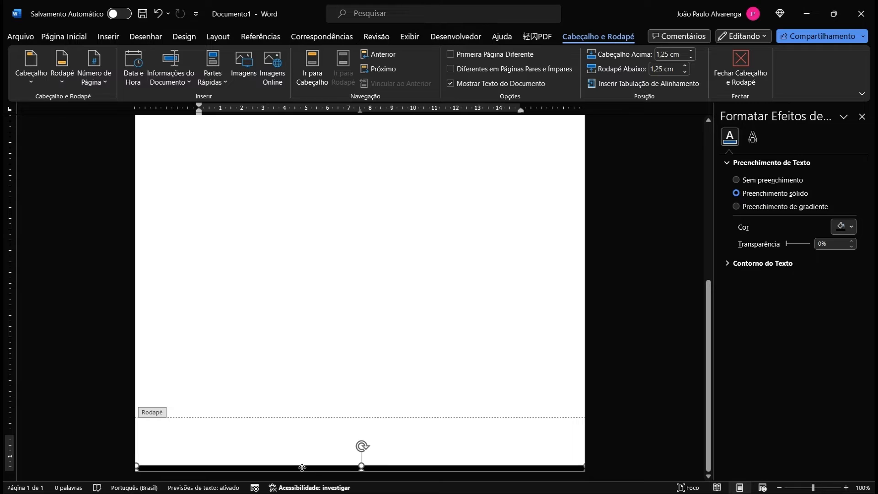
Step: Insert a one-row, three-column table via Inserir > Tabela and select its three cells
left_click(303, 436)
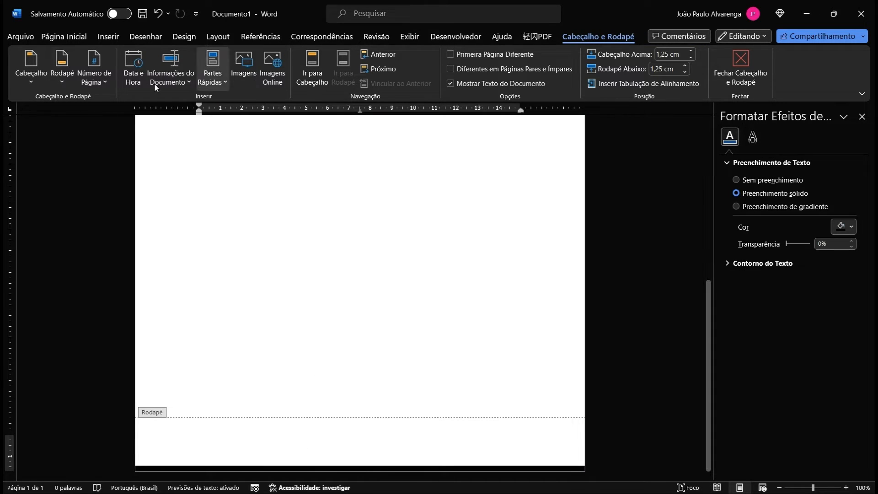
left_click(109, 38)
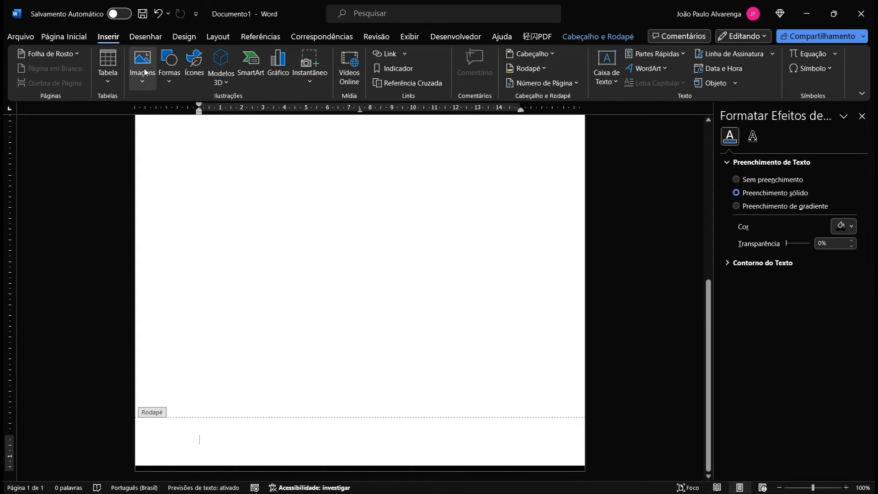
left_click(115, 80)
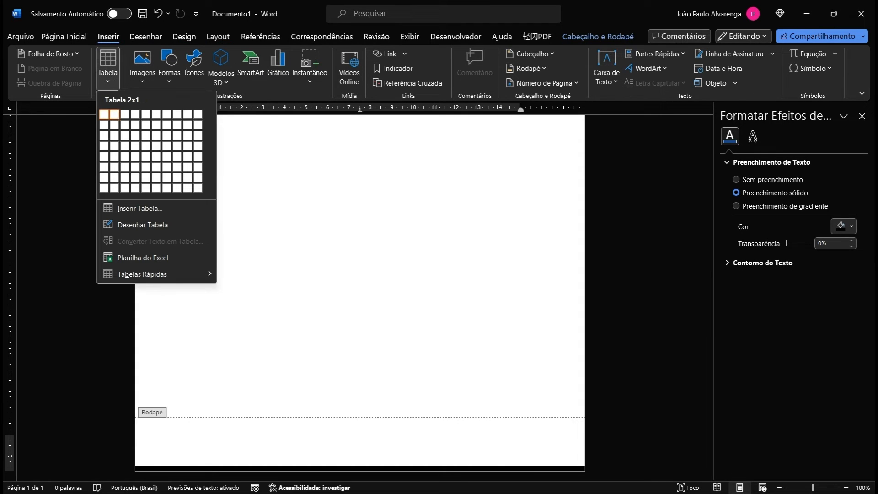
left_click(125, 114)
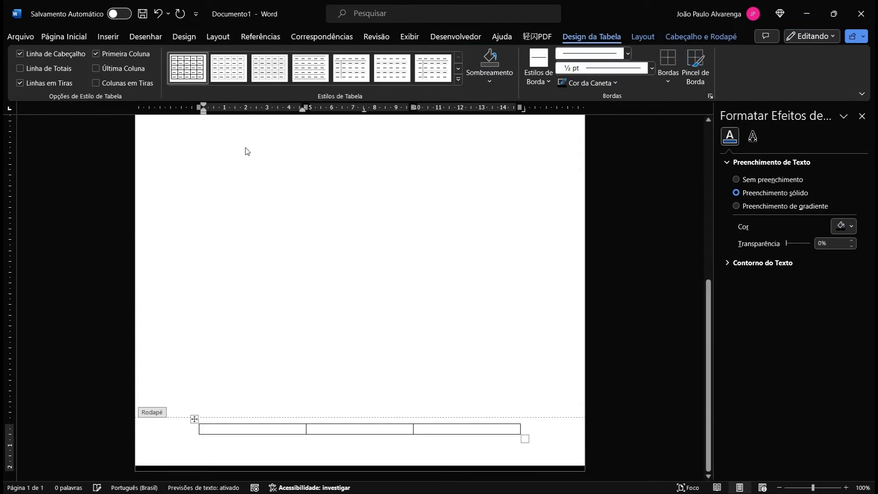
scroll(358, 183, "up", 2)
scroll(357, 183, "down", 7)
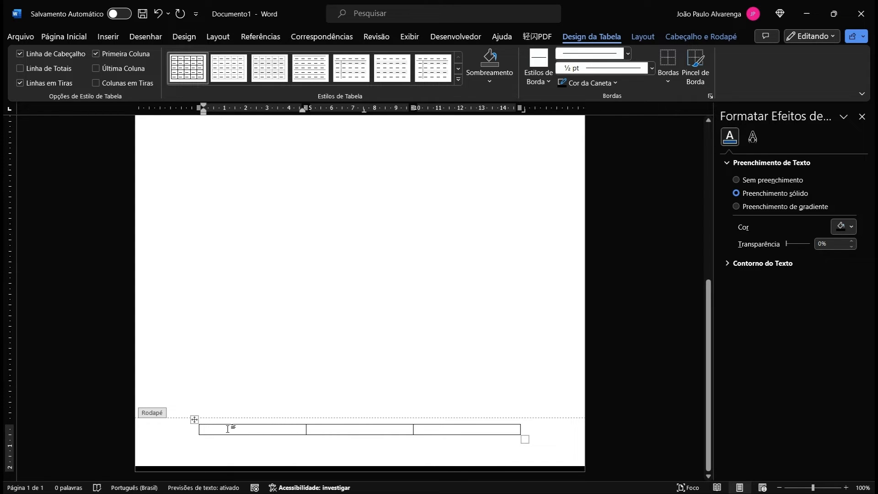
left_click_drag(233, 426, 449, 428)
Step: In Propriedades da Tabela > Célula > Opções, set the cells' Esquerda and Direita margins to 0
right_click(449, 429)
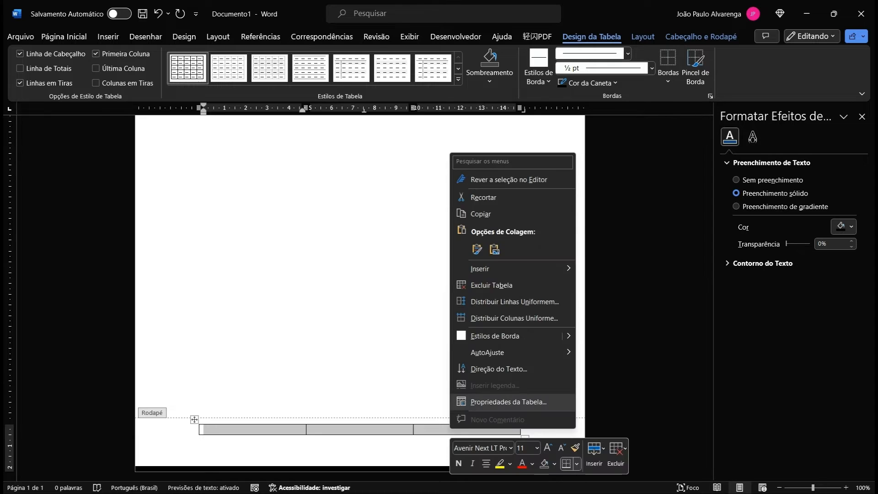
left_click(475, 402)
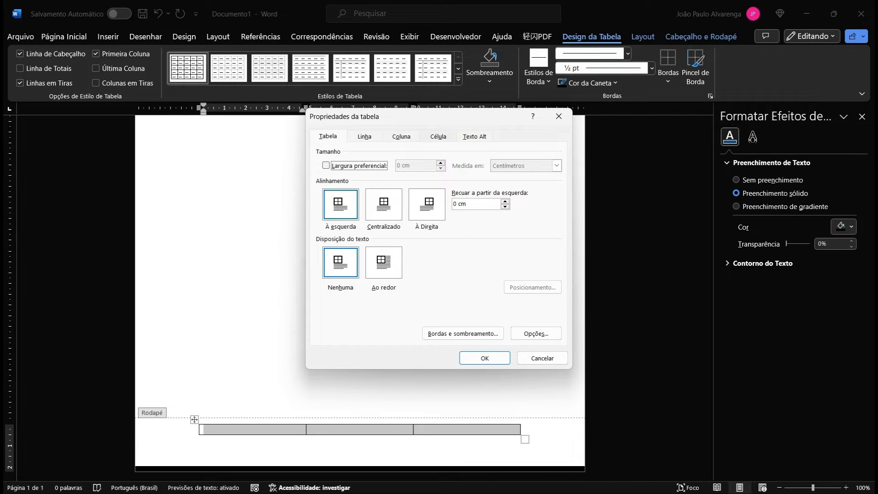
left_click(438, 137)
left_click(536, 334)
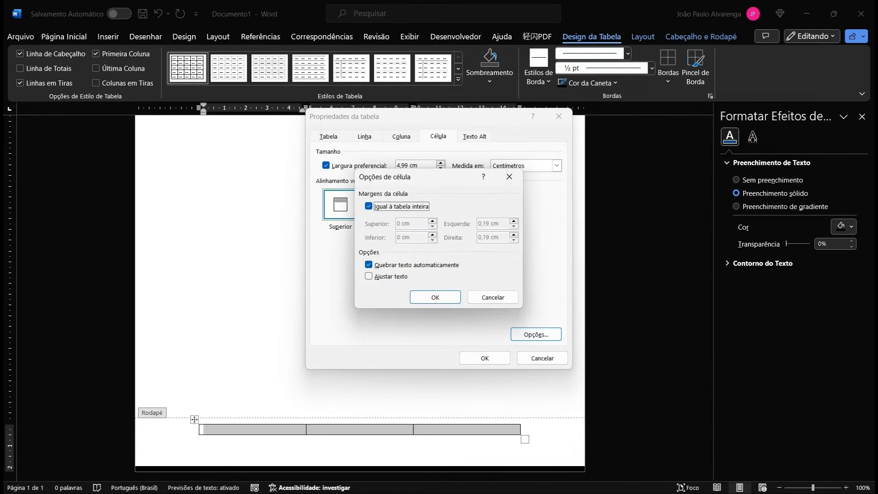
left_click(368, 206)
double_click(489, 224)
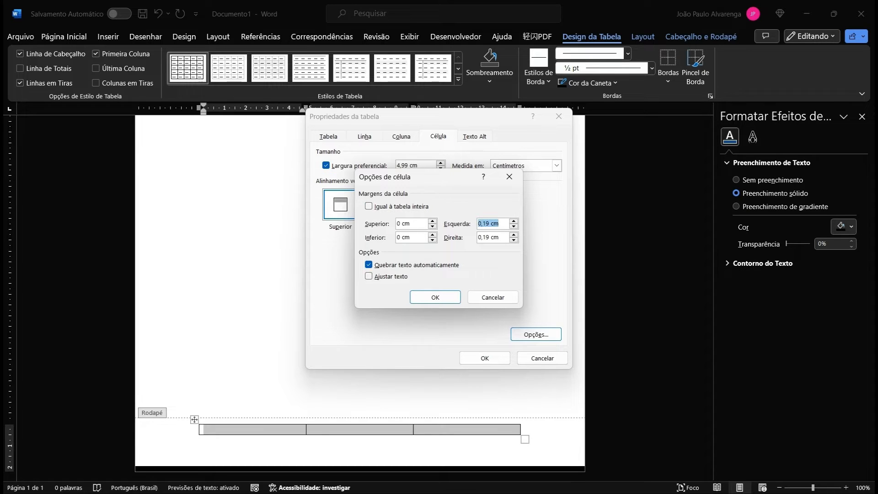
type("0")
key("Tab")
type("0")
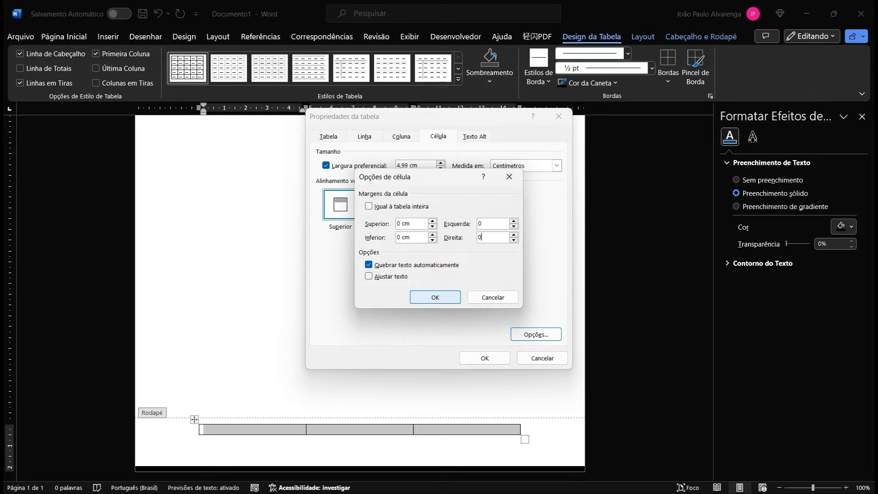
key("Return")
left_click(485, 358)
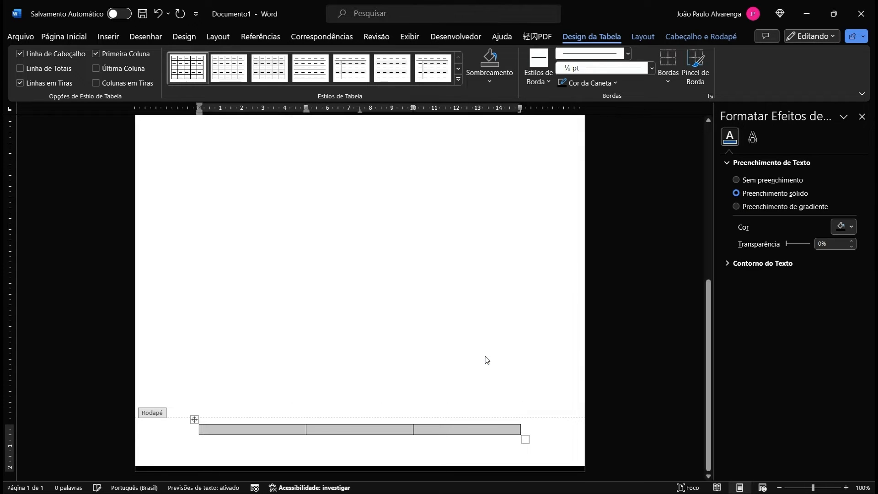
left_click(269, 432)
scroll(360, 283, "up", 3)
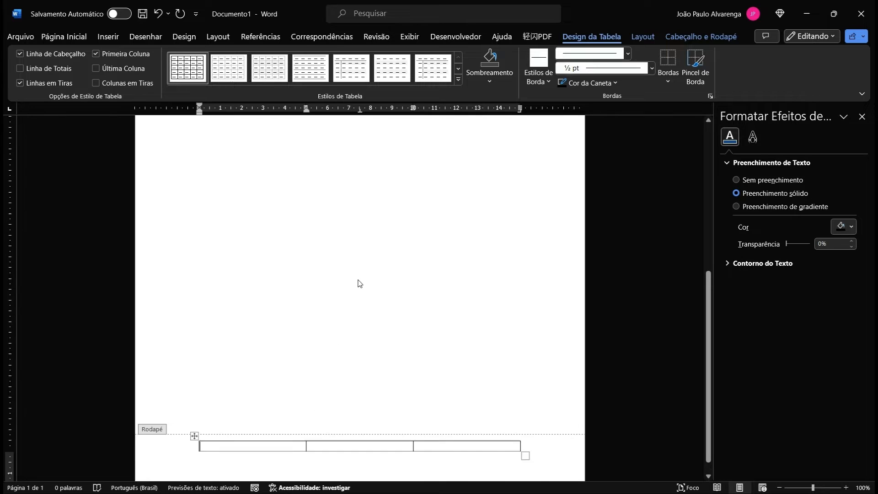
scroll(360, 283, "up", 5)
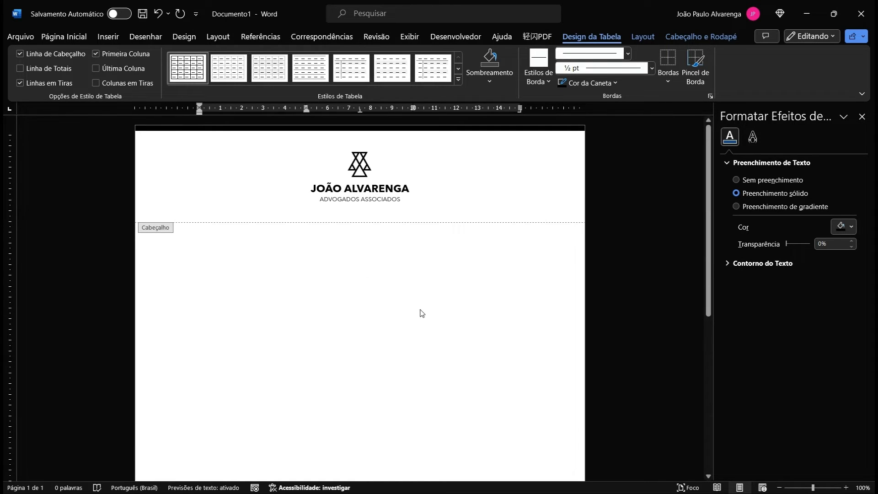
scroll(410, 298, "down", 8)
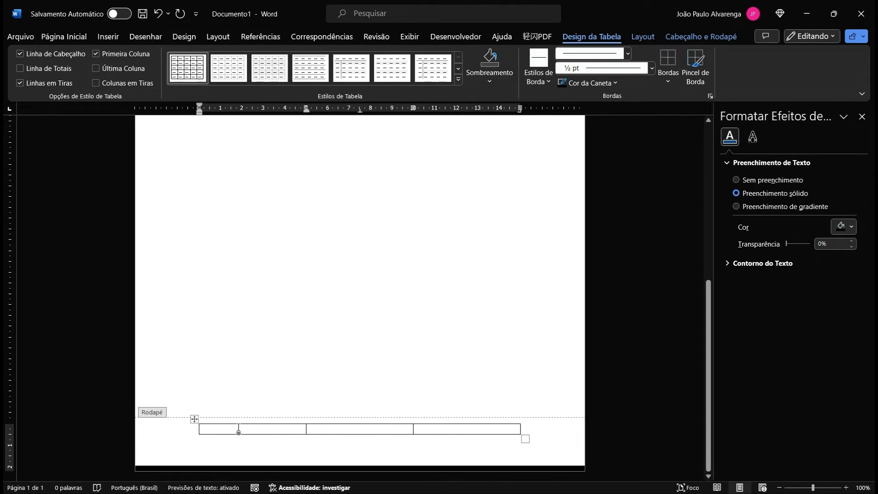
Step: Enter 14 as the footer table's width in Propriedades da Tabela
left_click(195, 418)
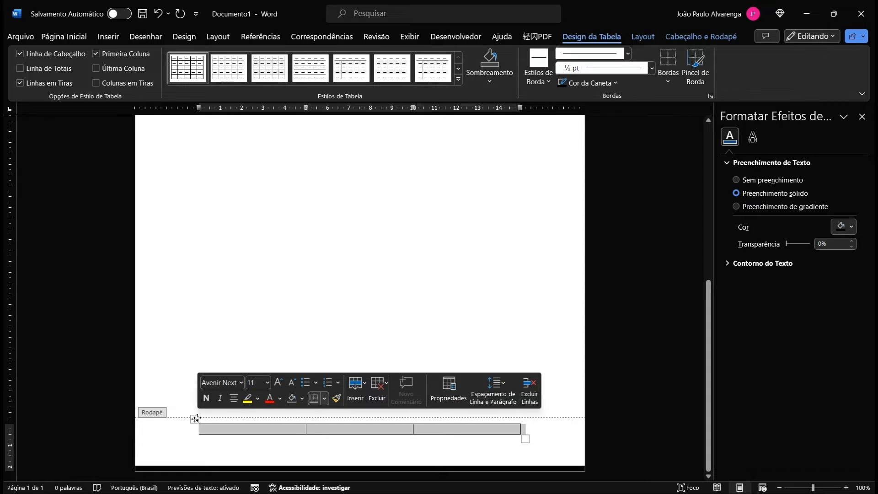
right_click(196, 418)
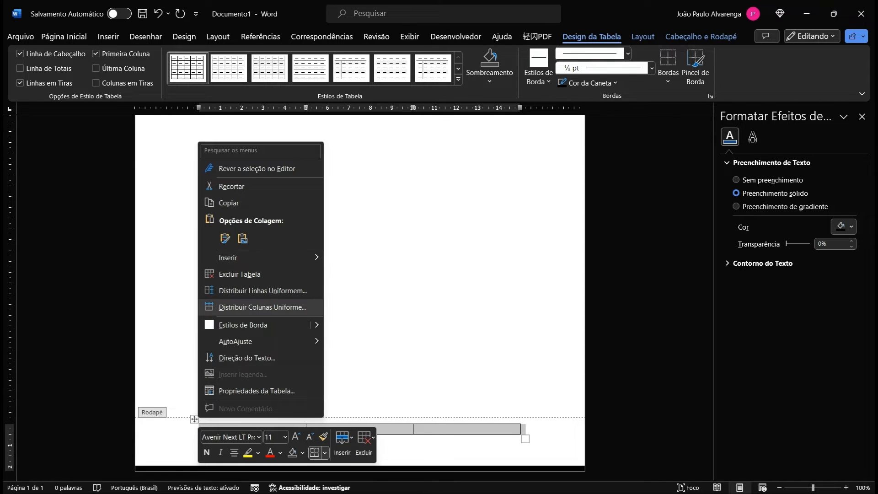
left_click(256, 391)
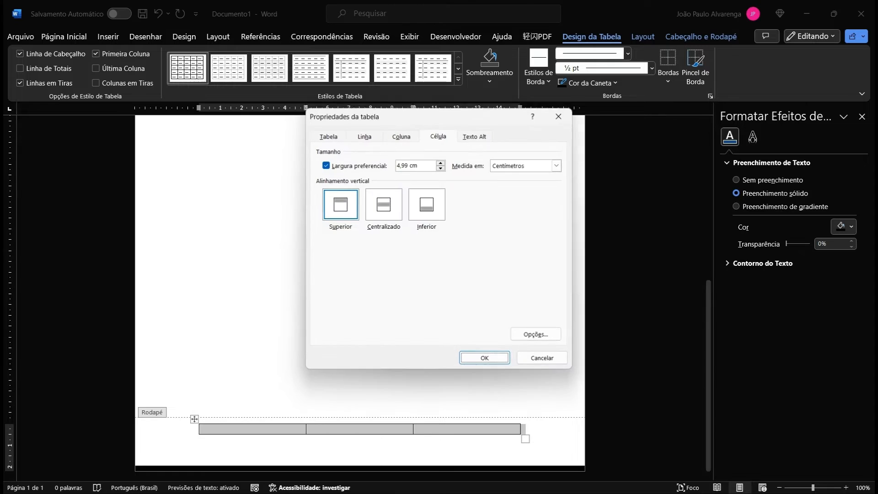
left_click_drag(408, 165, 401, 166)
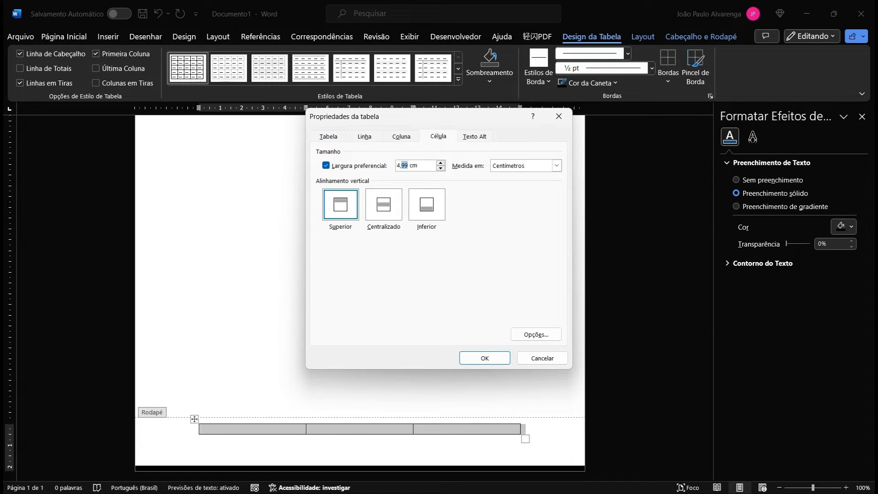
type("14")
left_click(503, 358)
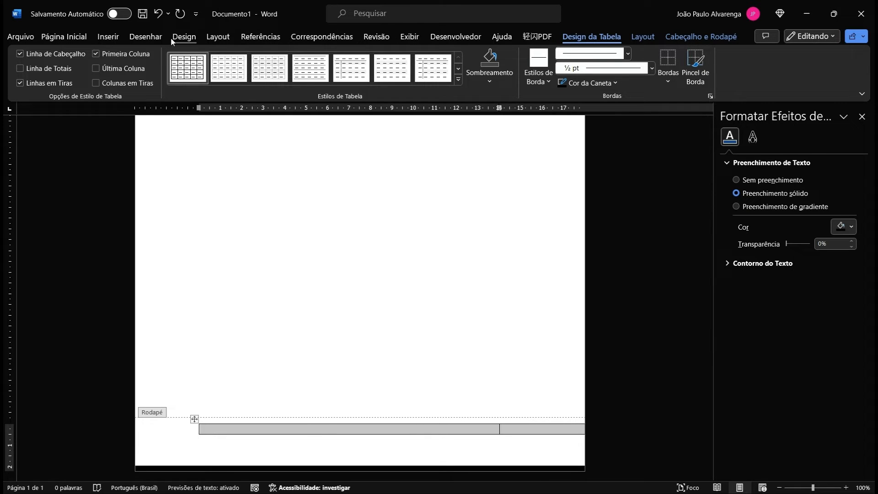
Step: On the Tabela tab, enable Largura preferencial and set it to 14 cm
right_click(194, 418)
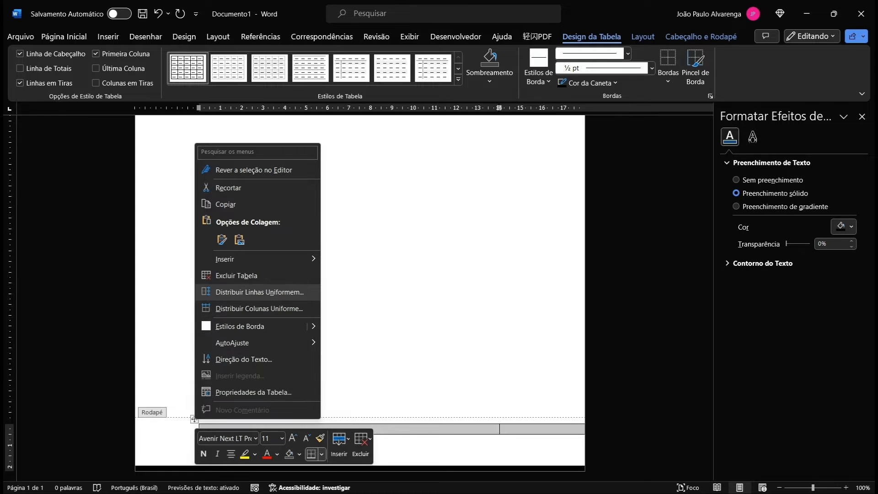
left_click(256, 392)
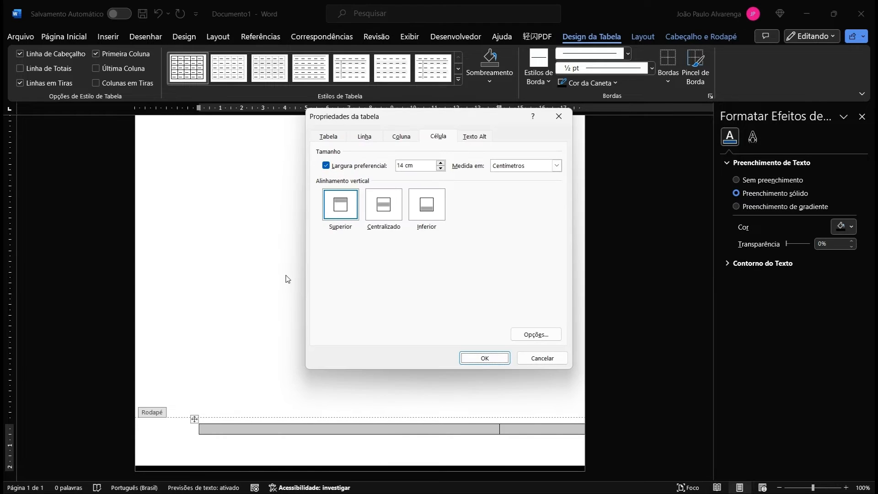
left_click(327, 137)
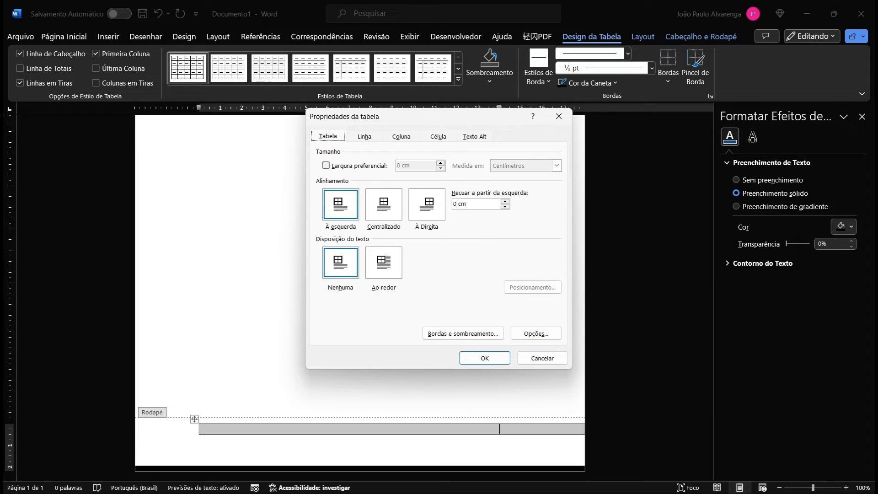
key("alt+l")
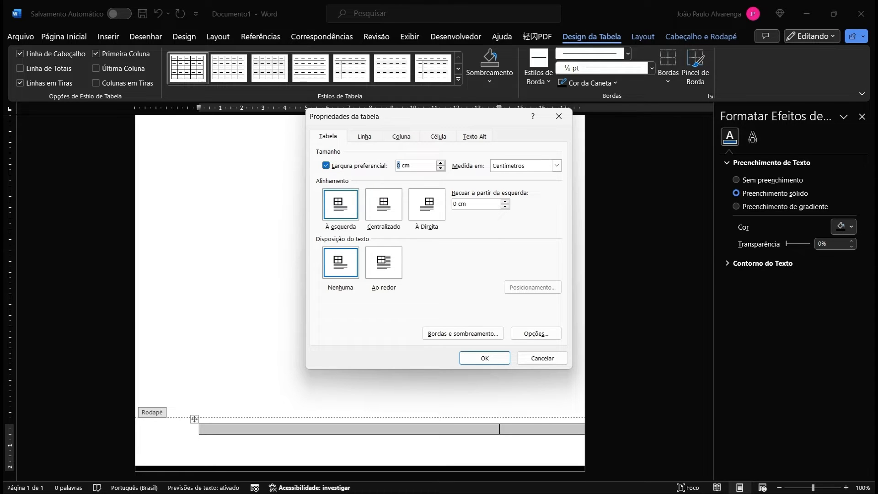
type("14")
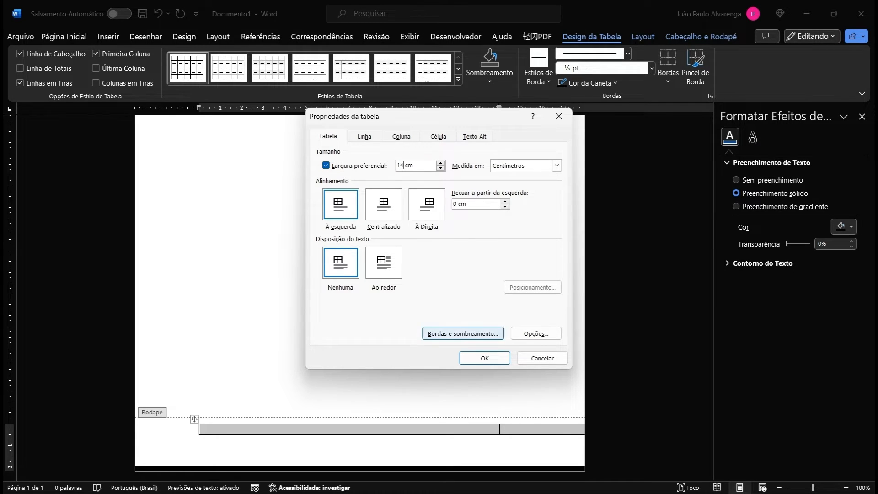
left_click(475, 359)
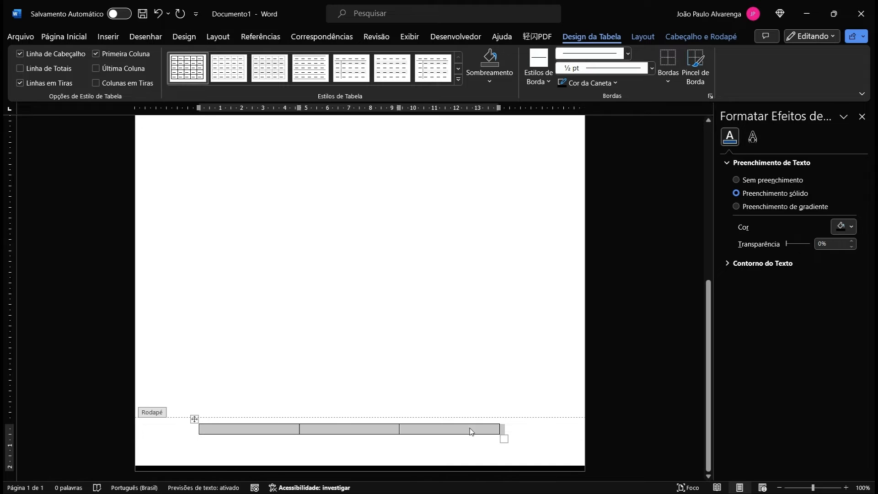
Step: Centre the footer table on the page with the Centralizar alignment
left_click(103, 39)
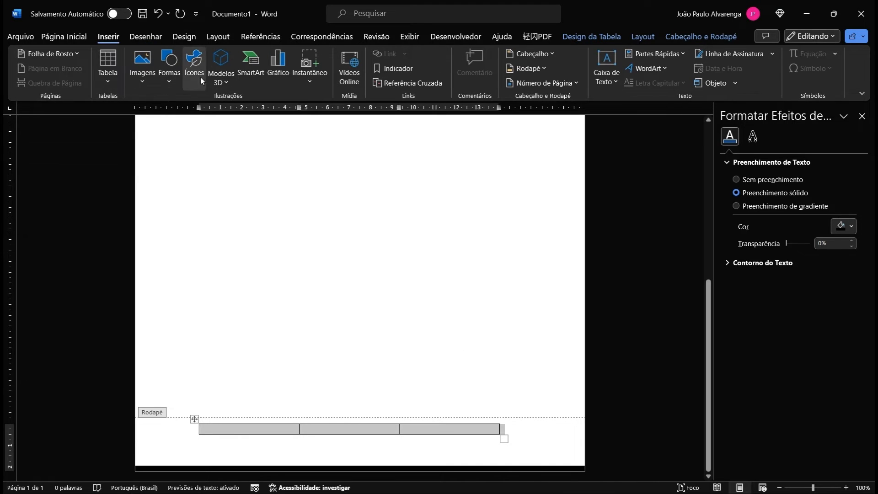
left_click(113, 71)
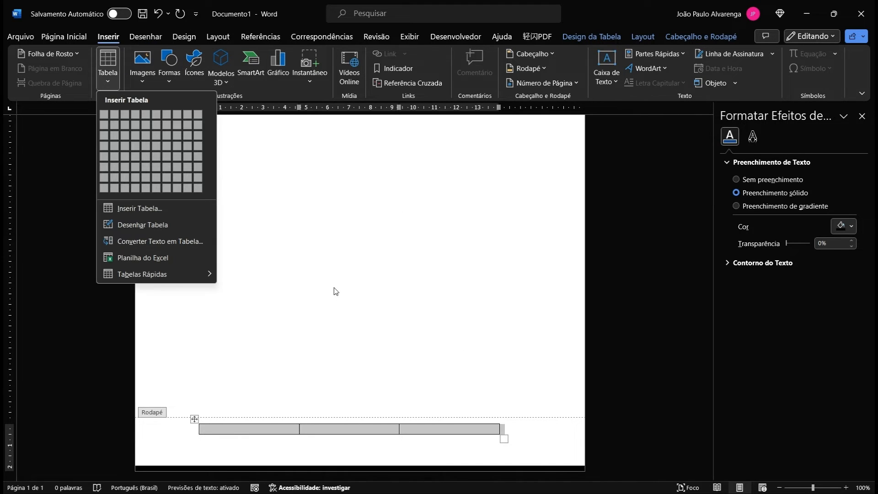
left_click(70, 38)
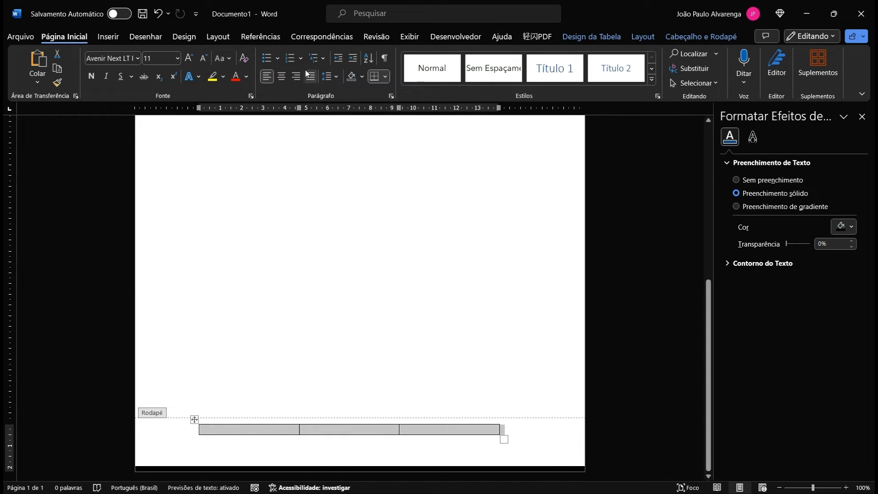
left_click(280, 78)
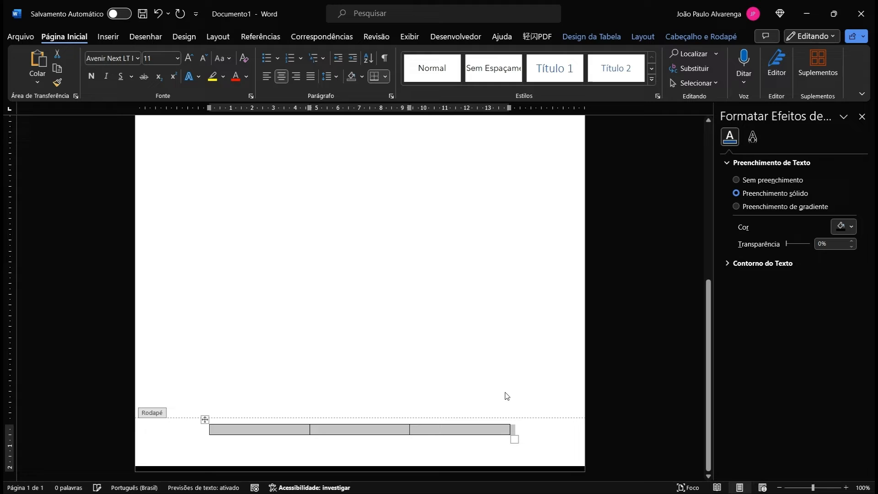
left_click(537, 435)
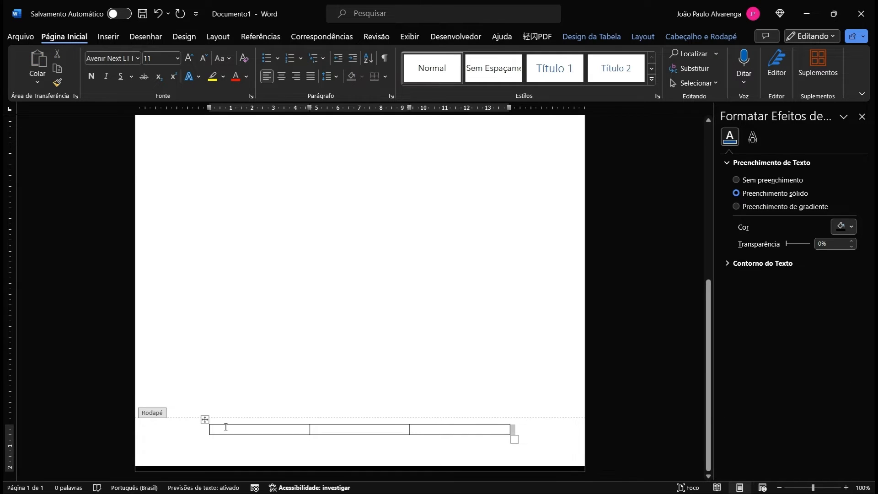
Step: Delete the three-column footer table with Excluir Tabela, leaving an empty footer line
left_click(198, 428)
key("Return")
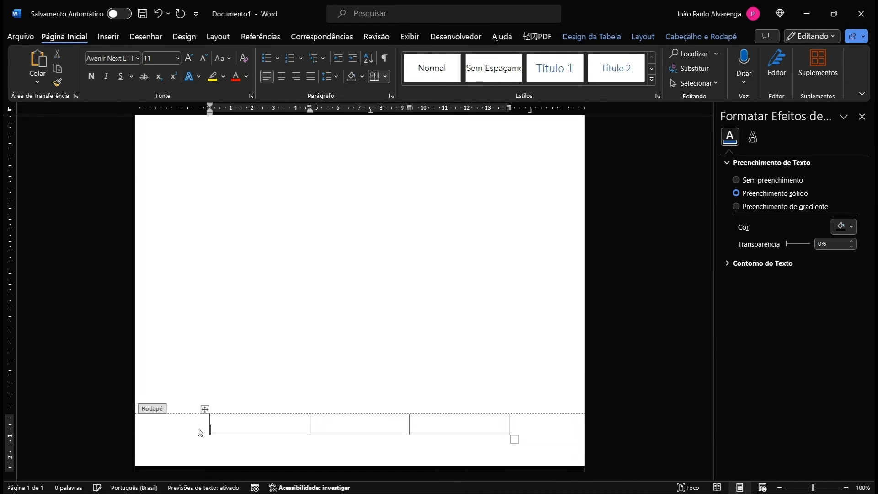
key("ctrl+z")
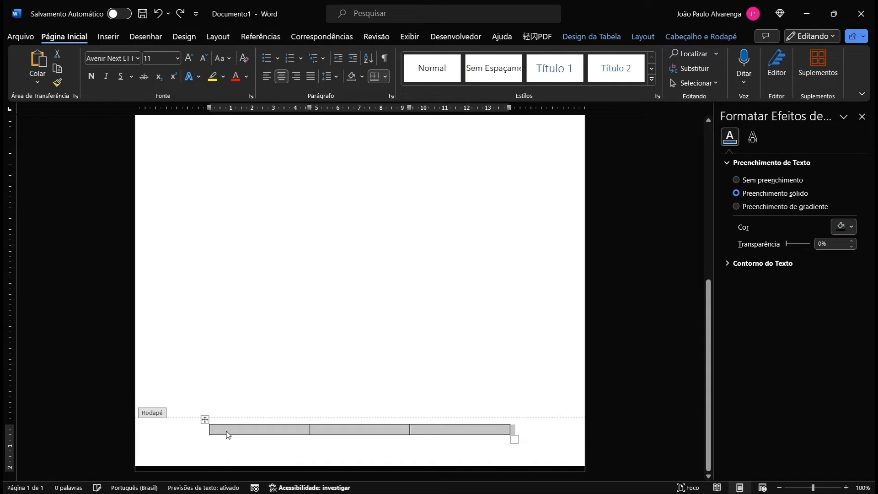
left_click(196, 430)
left_click(204, 421)
right_click(204, 420)
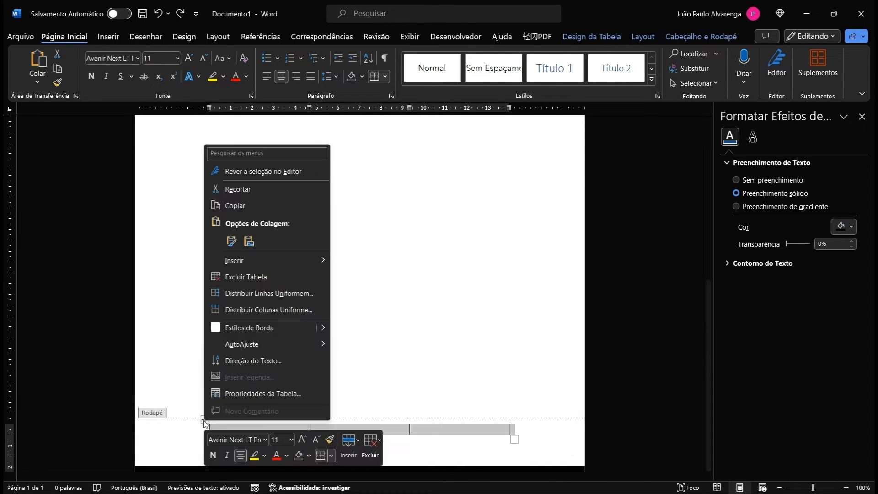
left_click(246, 276)
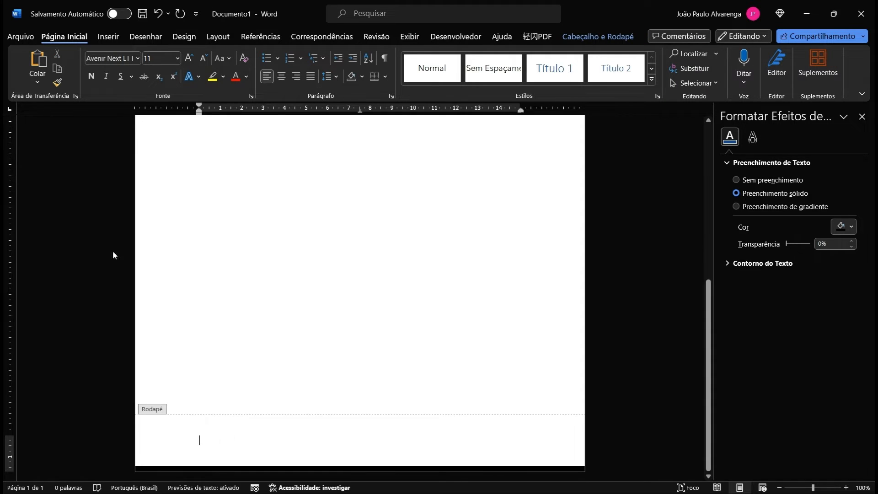
Step: Insert a three-column, one-row table into the footer
left_click(113, 37)
left_click(106, 64)
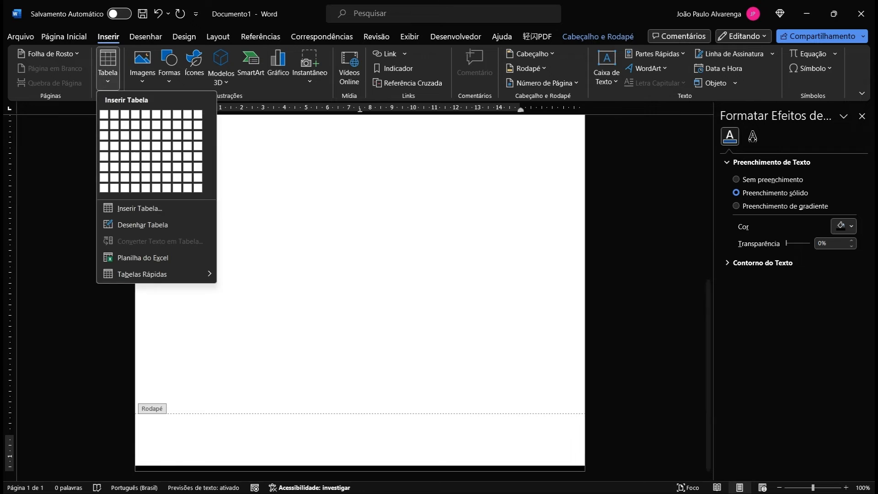
left_click(127, 114)
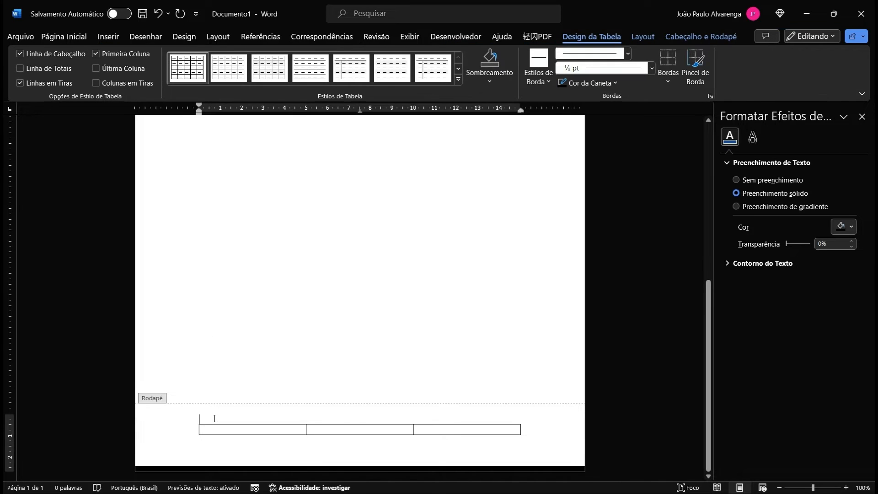
Step: Centre the new table and set its left and right cell margins to 0 in Table Properties
mouse_move(195, 418)
left_click(195, 419)
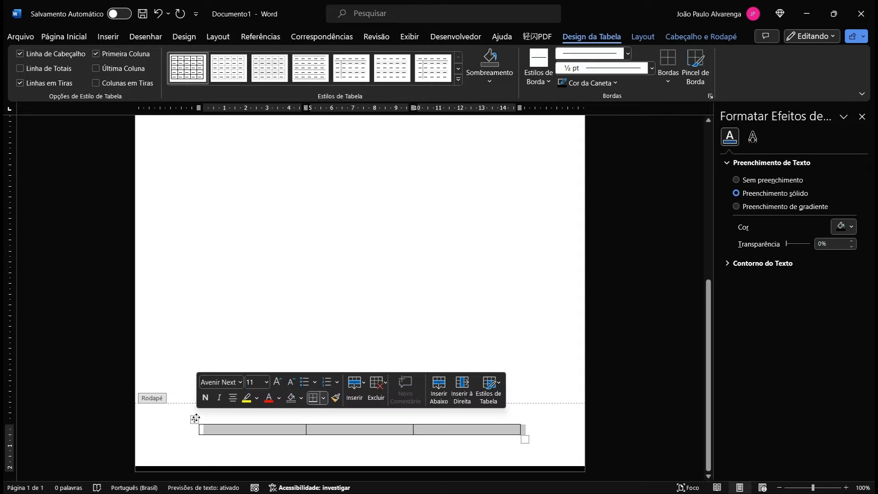
right_click(196, 417)
left_click(254, 390)
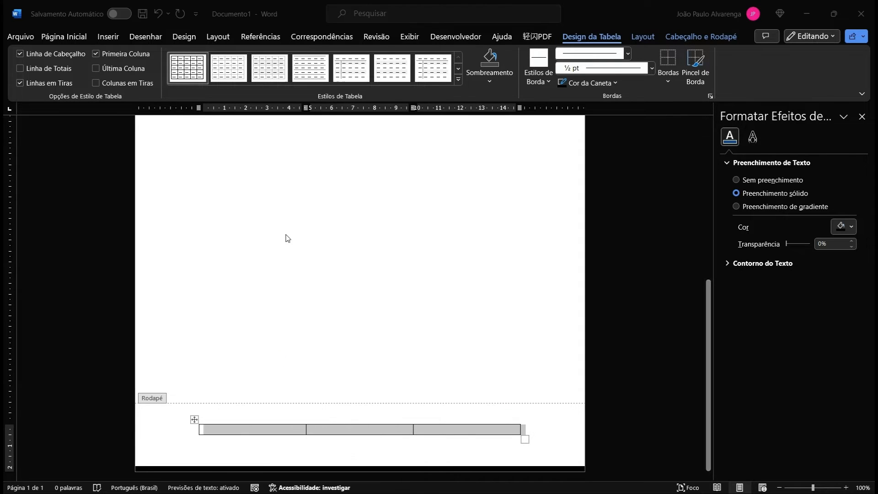
left_click(472, 357)
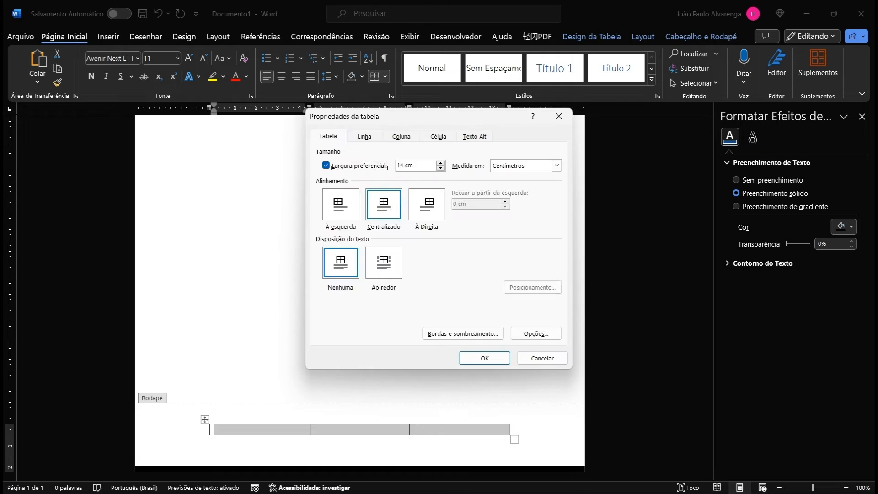
left_click(536, 335)
key("Tab")
key("Tab")
key("Tab")
type("0")
key("Tab")
type("0")
left_click(435, 297)
left_click(484, 358)
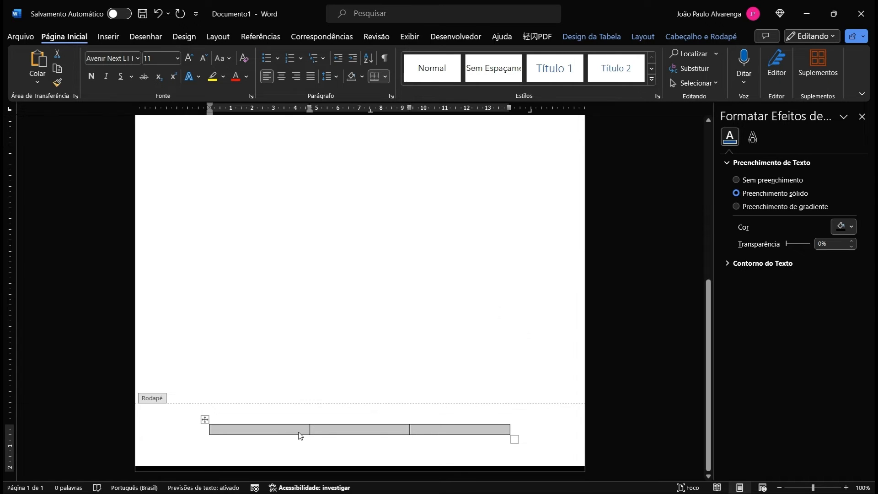
left_click(299, 434)
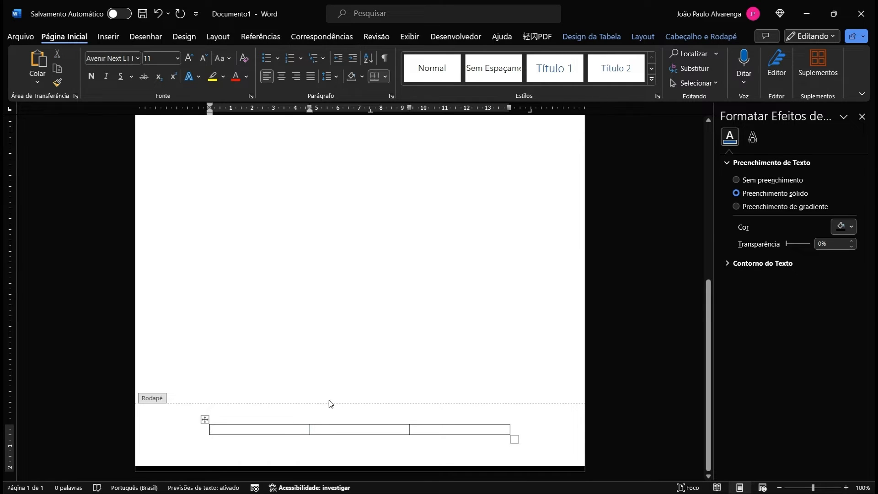
Step: Split each footer cell into two columns, giving six cells
right_click(282, 432)
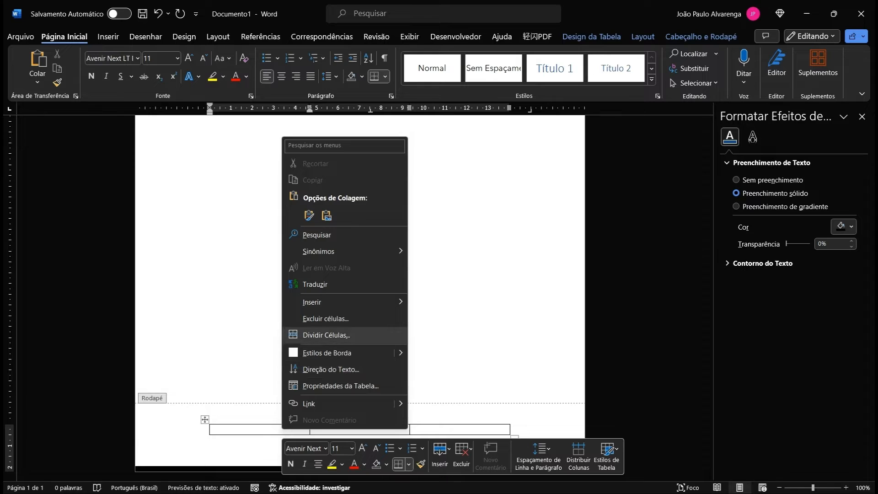
left_click(325, 334)
left_click(411, 272)
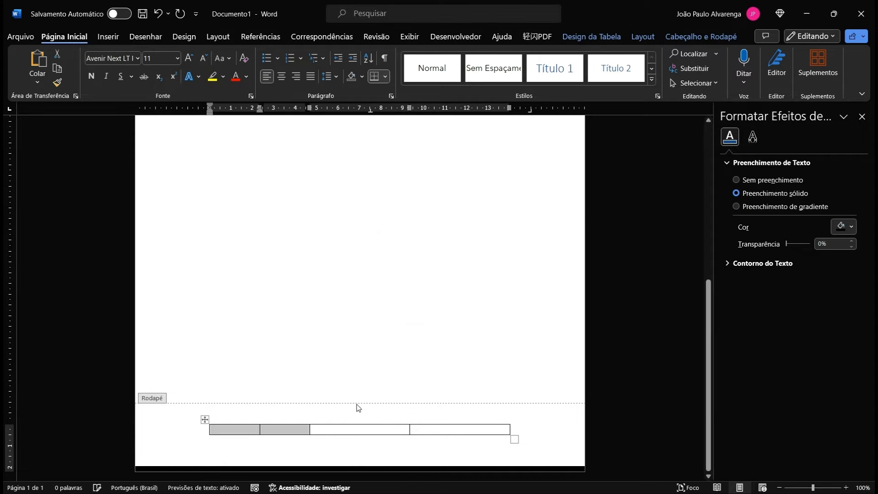
left_click(358, 428)
right_click(358, 428)
left_click(383, 334)
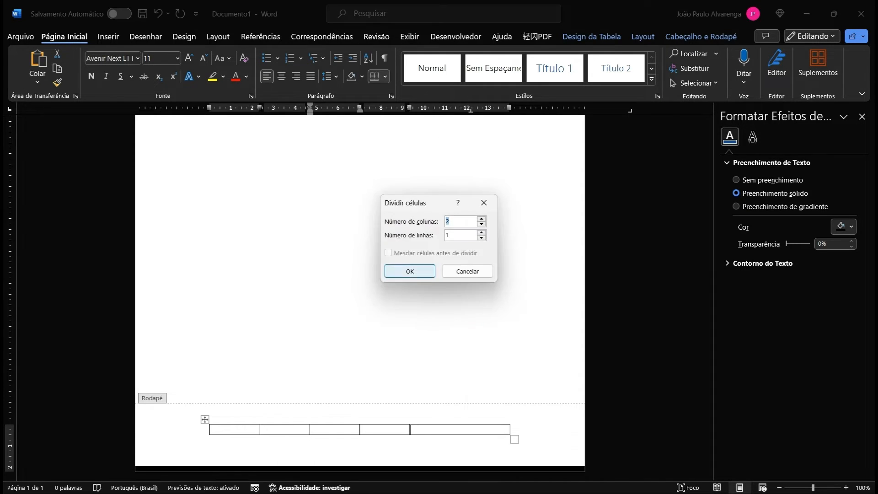
left_click(406, 271)
left_click(273, 431)
Step: Drag the borders to narrow the first, third and fifth columns into small icon slots
left_click_drag(260, 430, 226, 431)
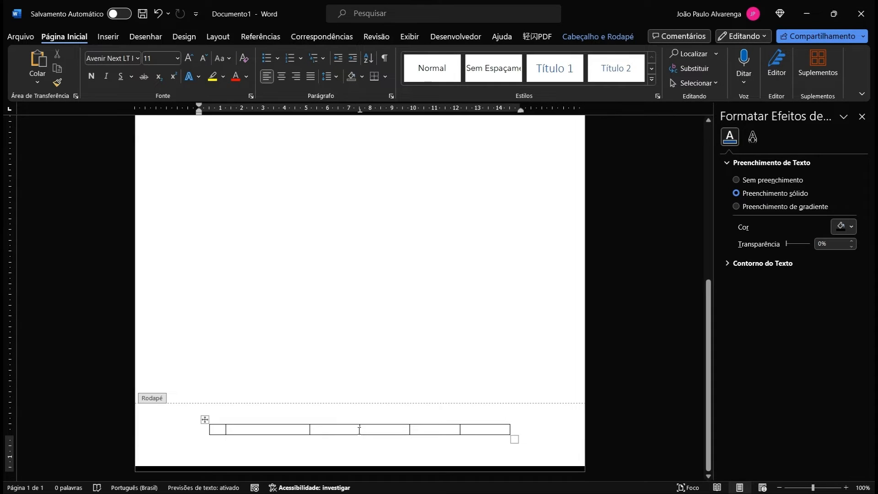
left_click_drag(359, 430, 322, 430)
left_click_drag(460, 430, 422, 440)
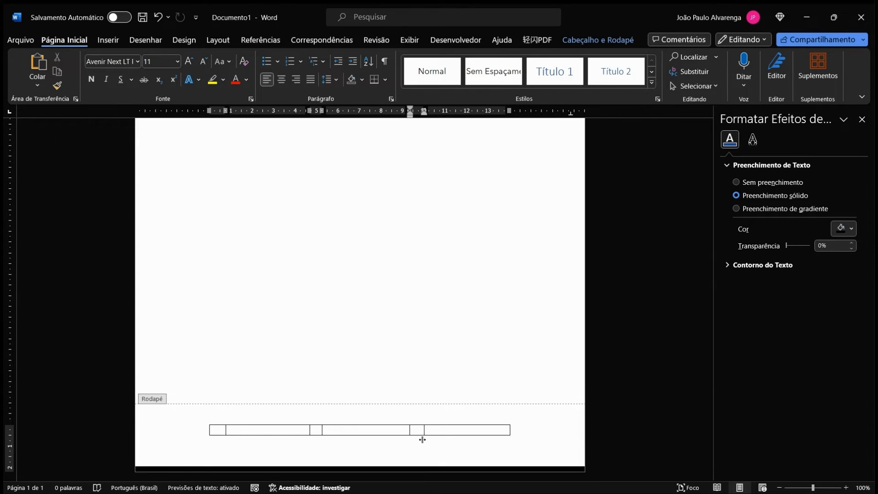
left_click(357, 445)
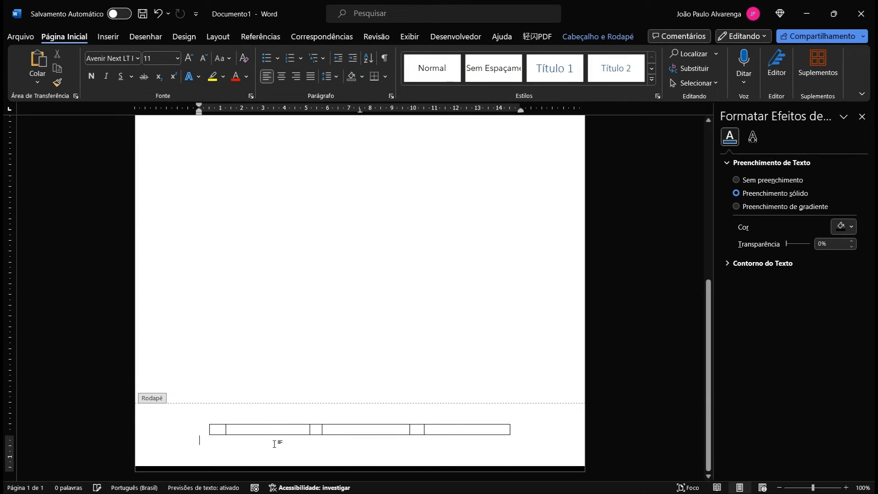
Step: In Table Properties, set column 3's preferred width to 0,74 cm
right_click(219, 431)
left_click(277, 386)
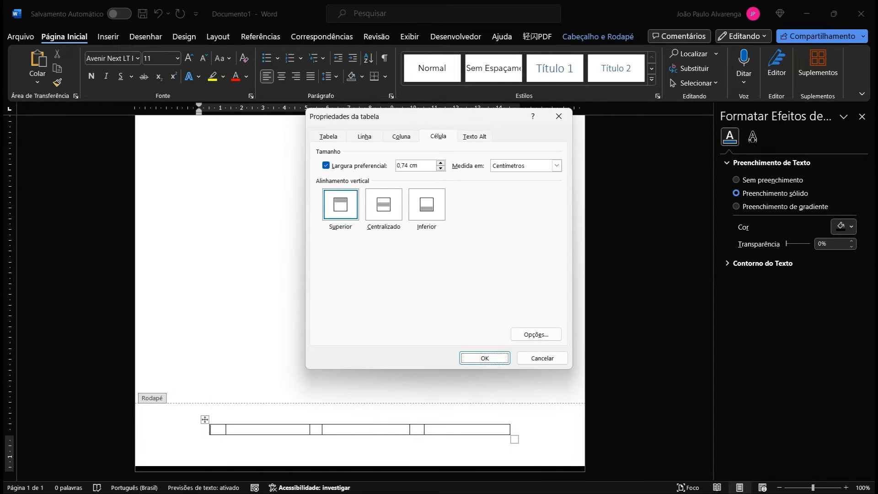
left_click(364, 136)
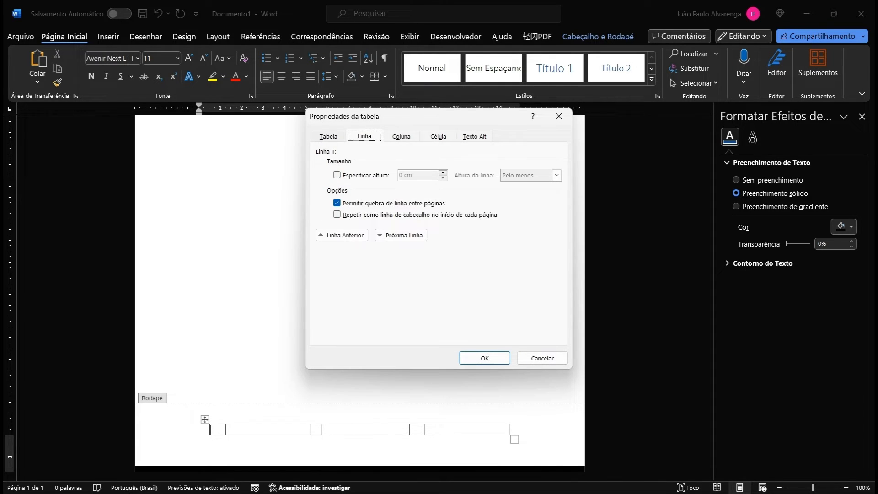
left_click(327, 136)
left_click(401, 136)
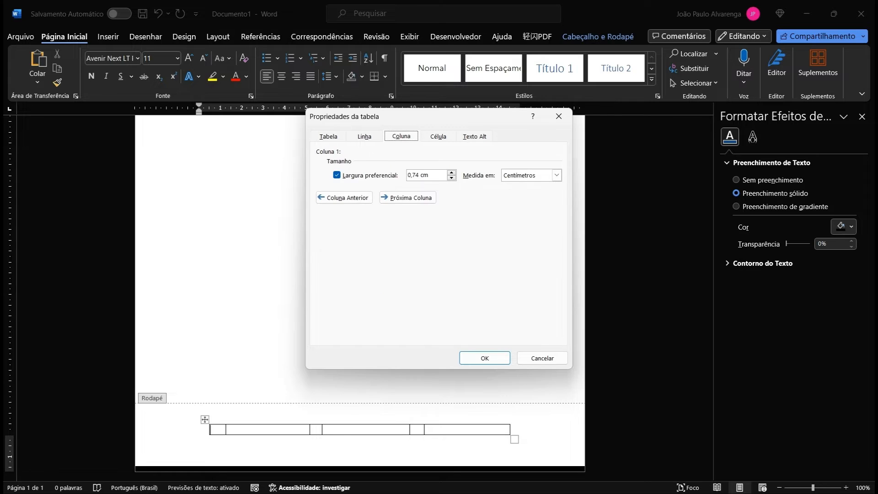
left_click(408, 197)
left_click(344, 197)
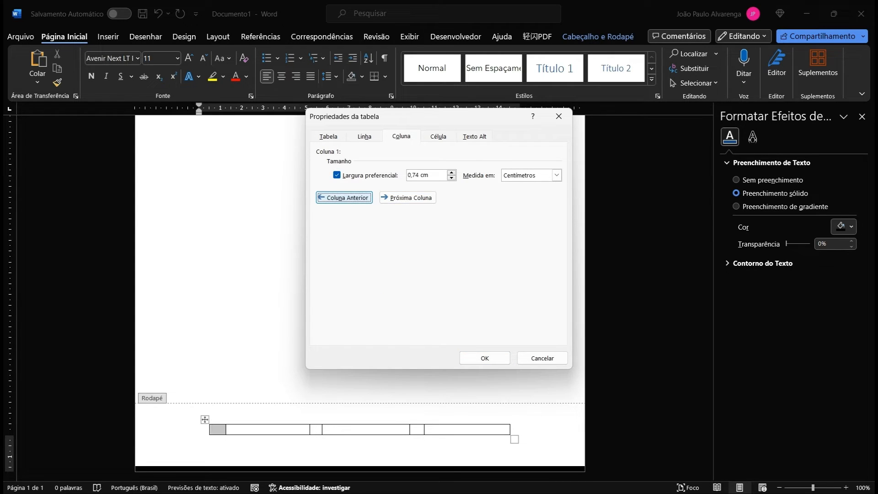
left_click(407, 198)
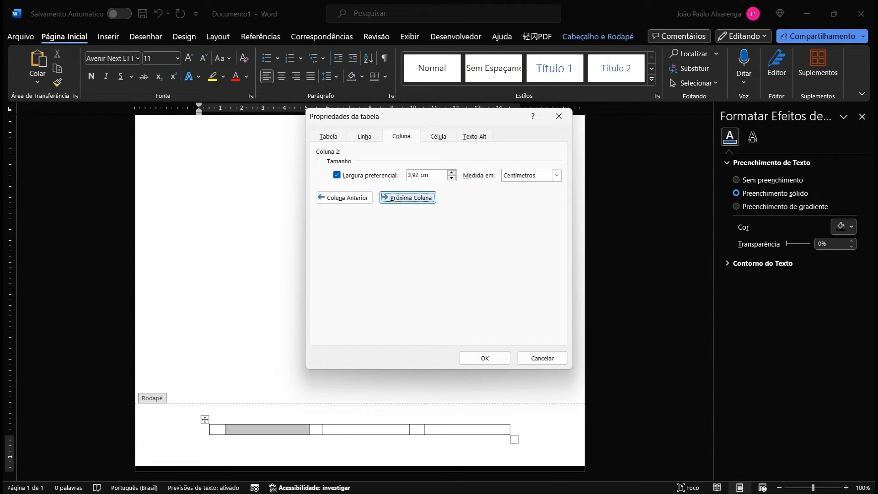
left_click(407, 198)
left_click(418, 175)
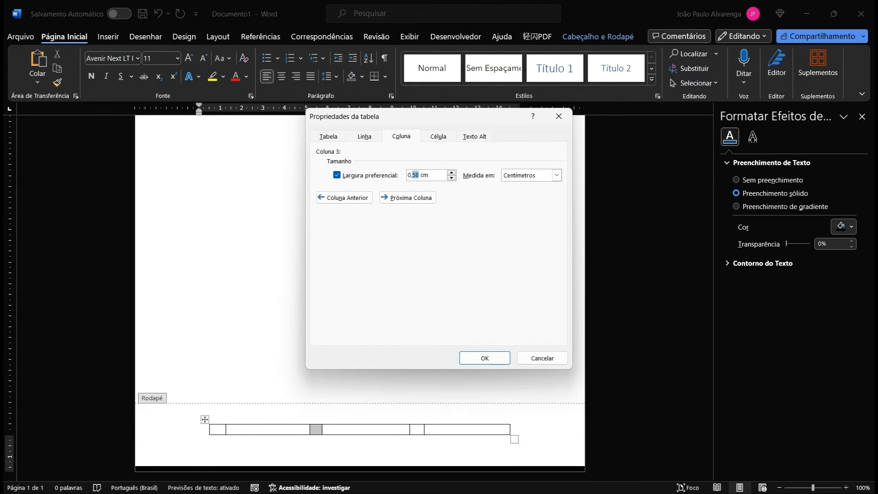
type("74")
Step: Set column 5's preferred width to 0,74 cm and apply the changes
left_click(407, 198)
left_click(407, 197)
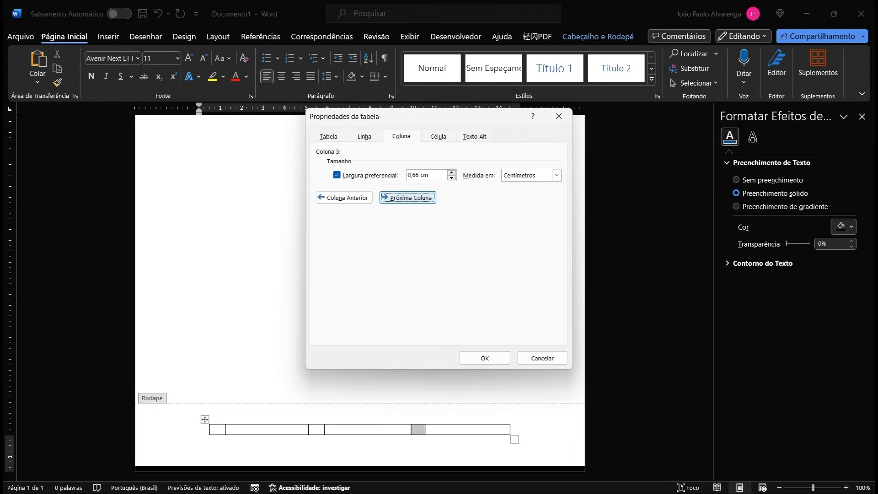
left_click(416, 175)
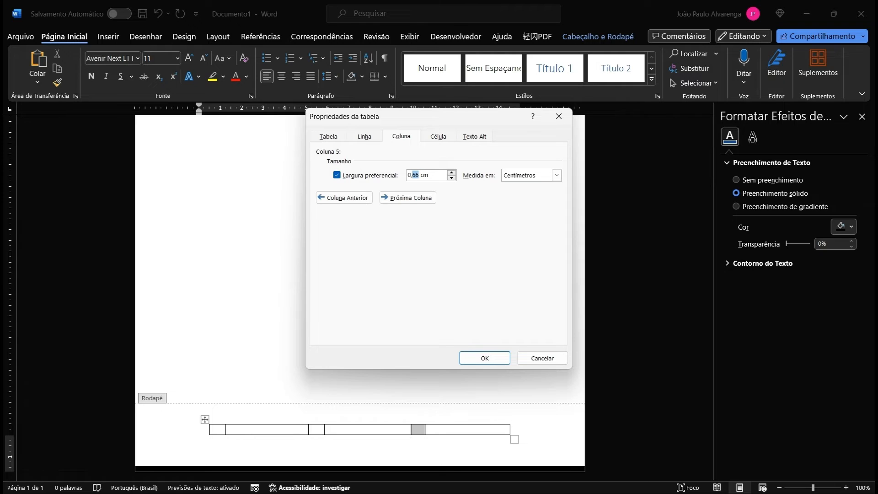
type("74")
left_click(484, 358)
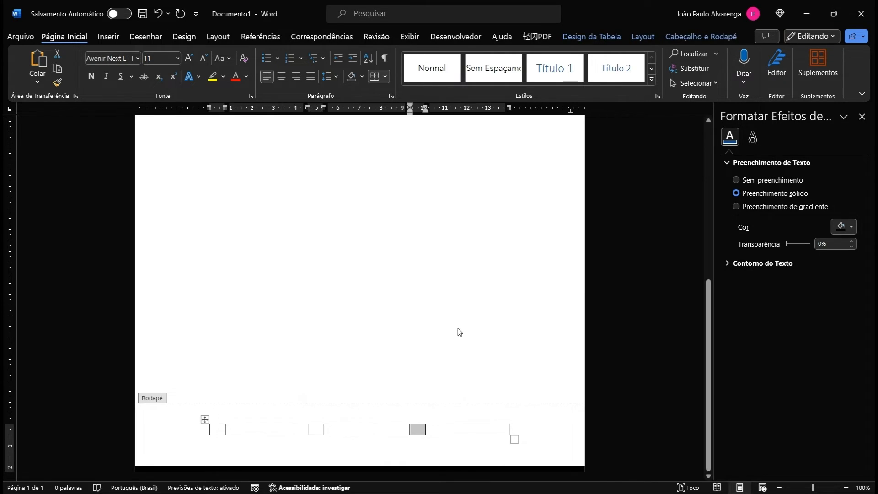
Step: Type the phone number in the second footer cell and set cells two to six to 8 pt
left_click(267, 432)
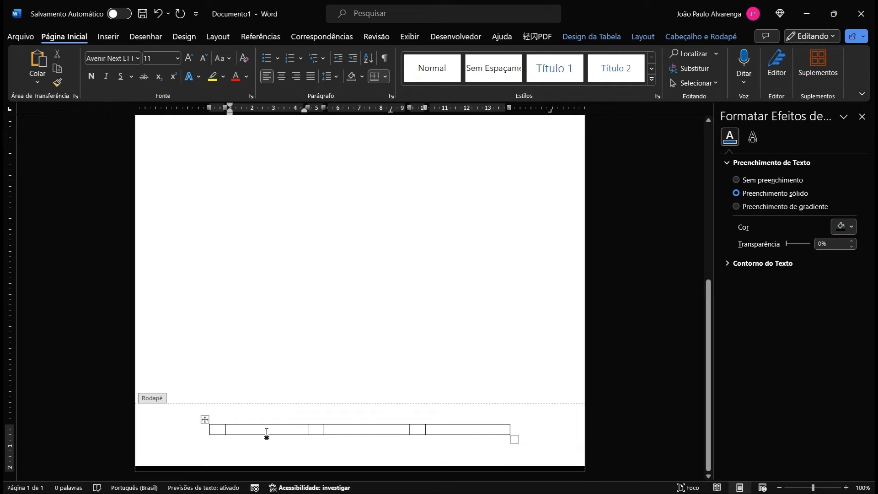
type("(")
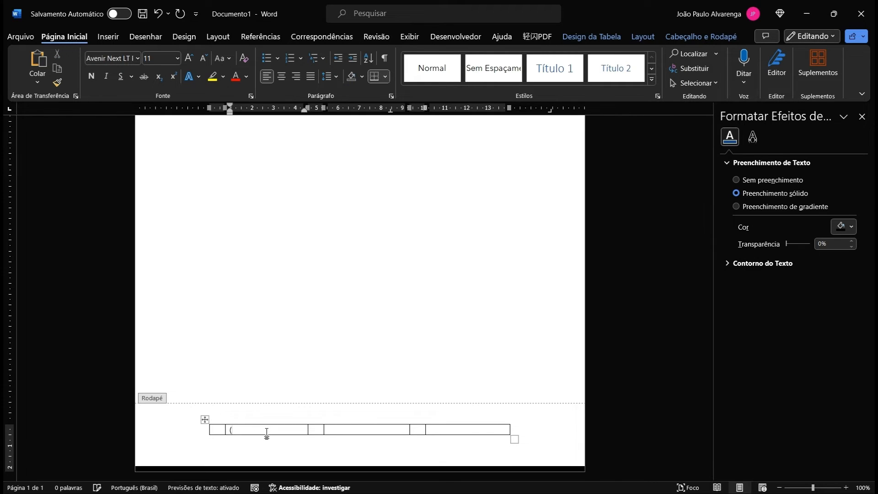
type("27) 0000-0000")
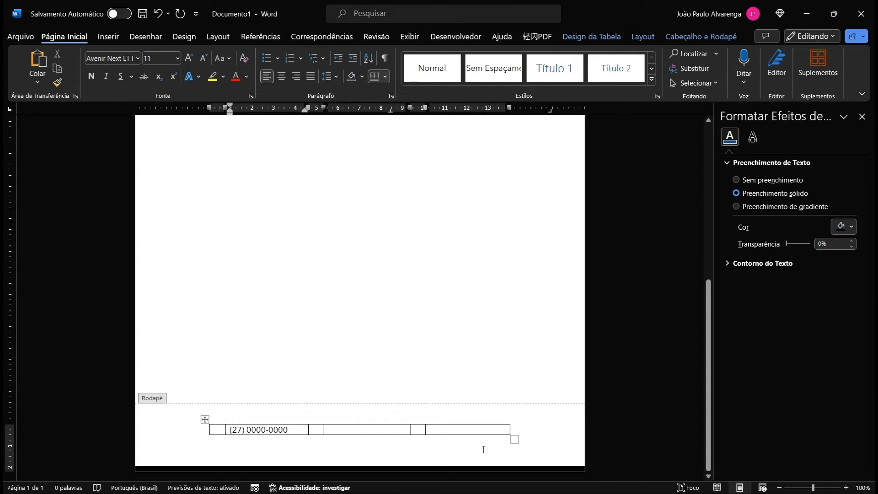
left_click_drag(474, 432, 255, 434)
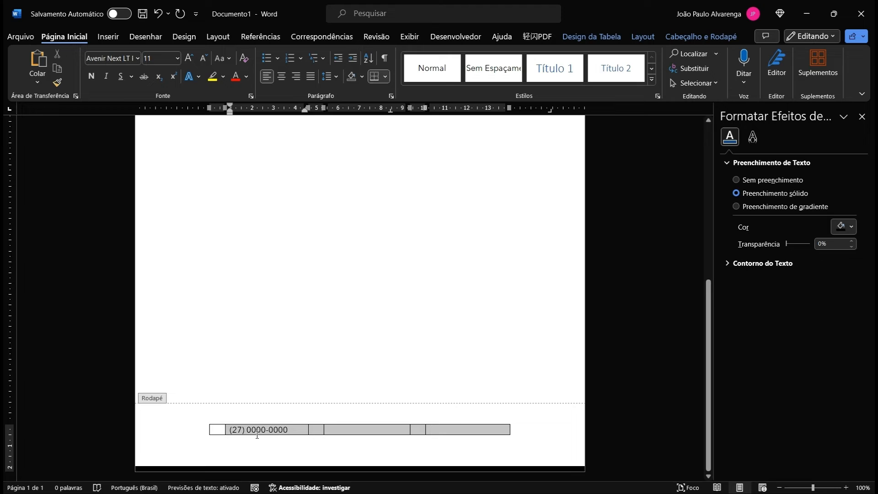
left_click(178, 58)
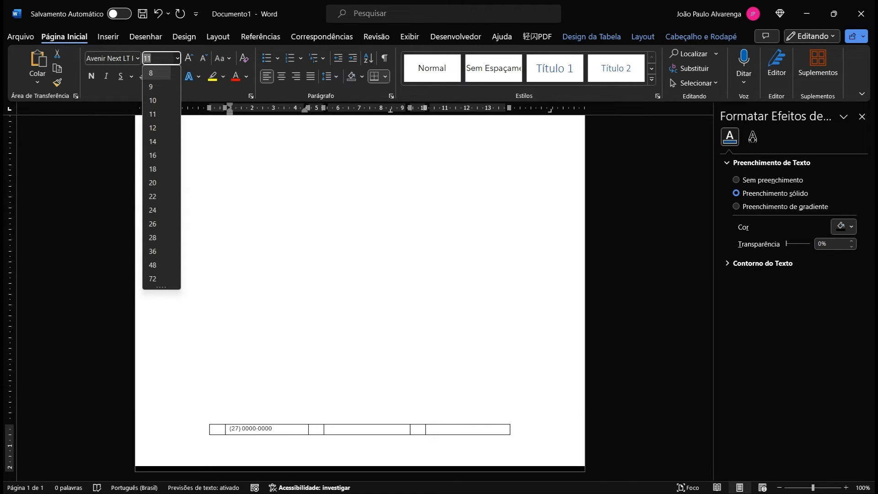
left_click(163, 71)
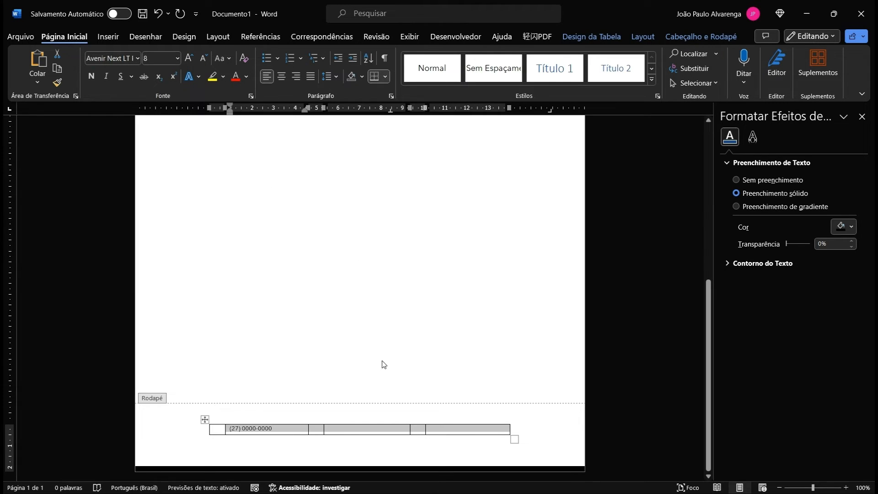
left_click(330, 432)
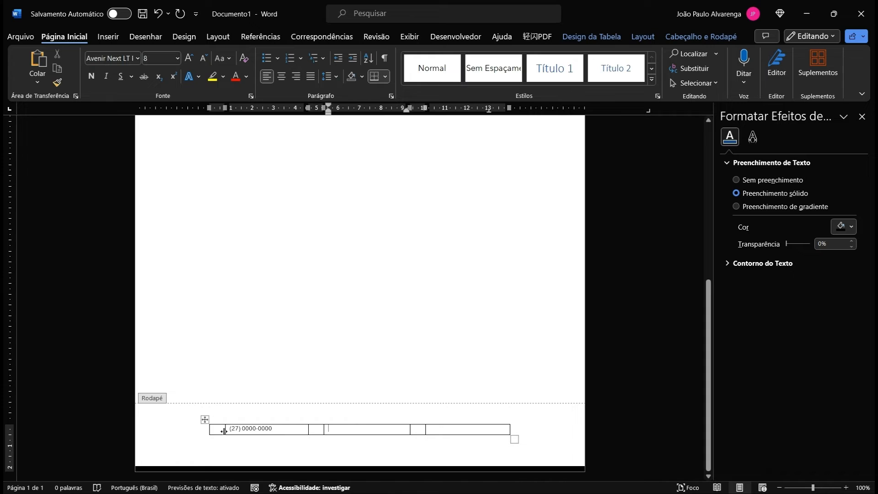
left_click_drag(213, 430, 447, 429)
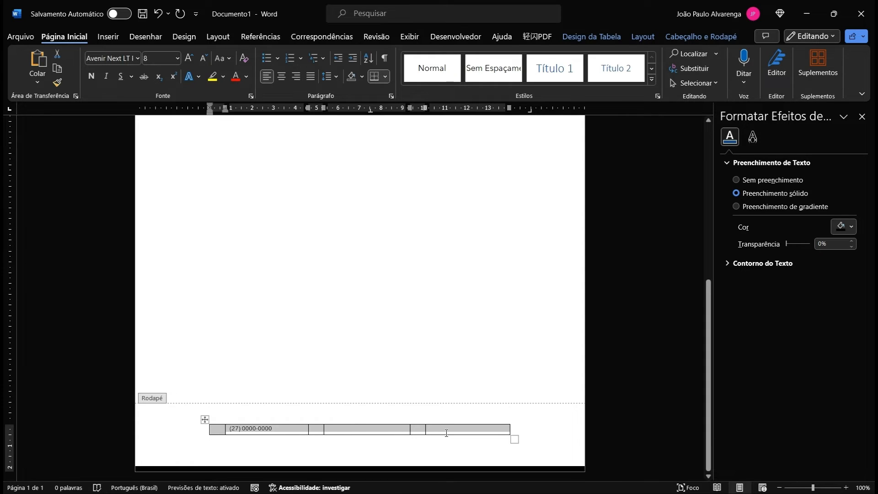
Step: Vertically centre the footer row's cell contents via Table Properties
right_click(446, 430)
left_click(504, 405)
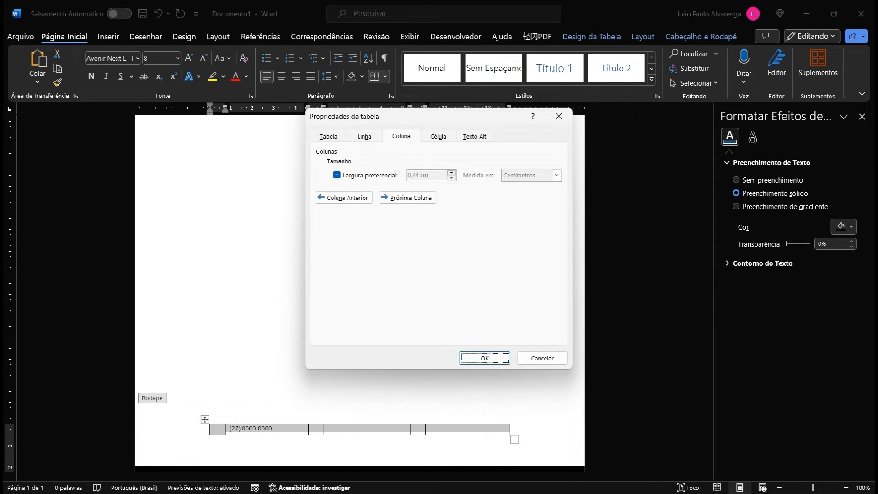
left_click(438, 136)
left_click(383, 205)
left_click(492, 360)
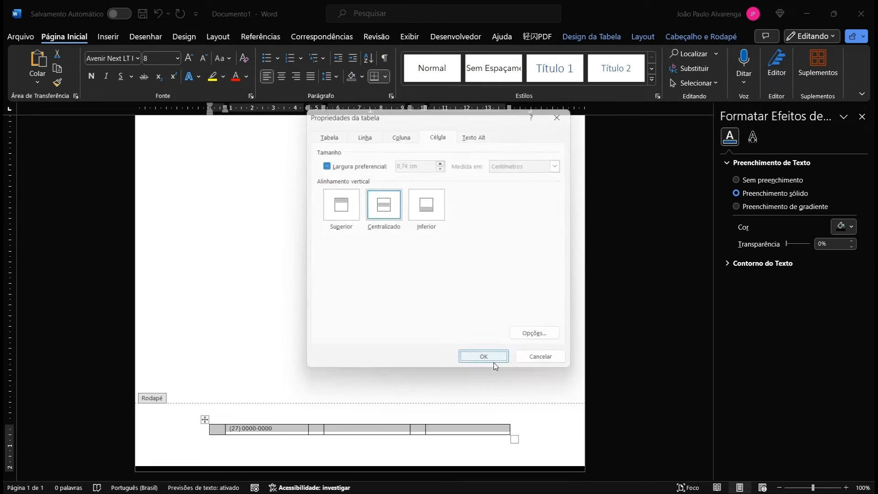
left_click(338, 431)
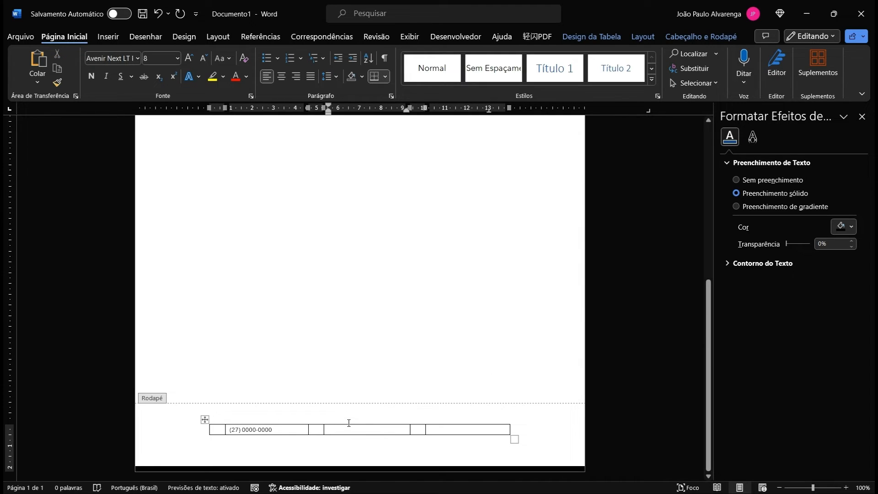
type("MEUEMAIL")
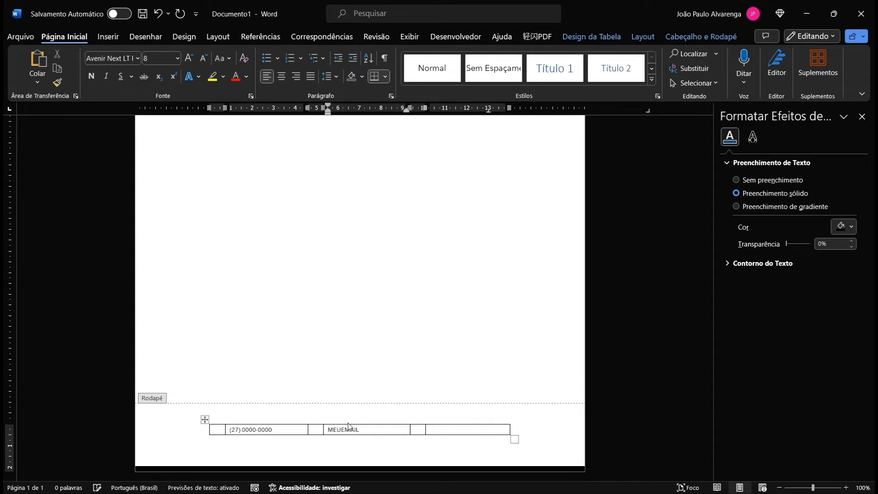
type("AD")
key("BackSpace")
key("BackSpace")
key("BackSpace")
key("BackSpace")
key("BackSpace")
key("BackSpace")
key("BackSpace")
key("BackSpace")
key("BackSpace")
key("BackSpace")
type("meuemailadv@email.com")
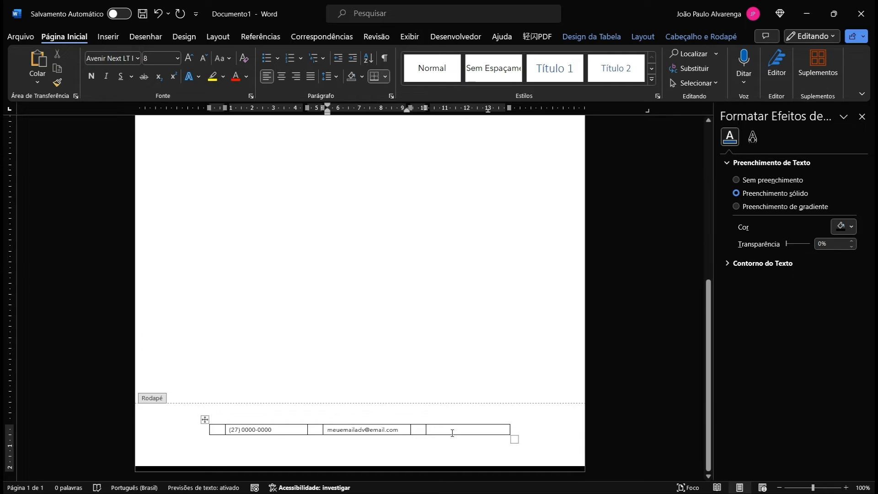
left_click(452, 432)
type("www")
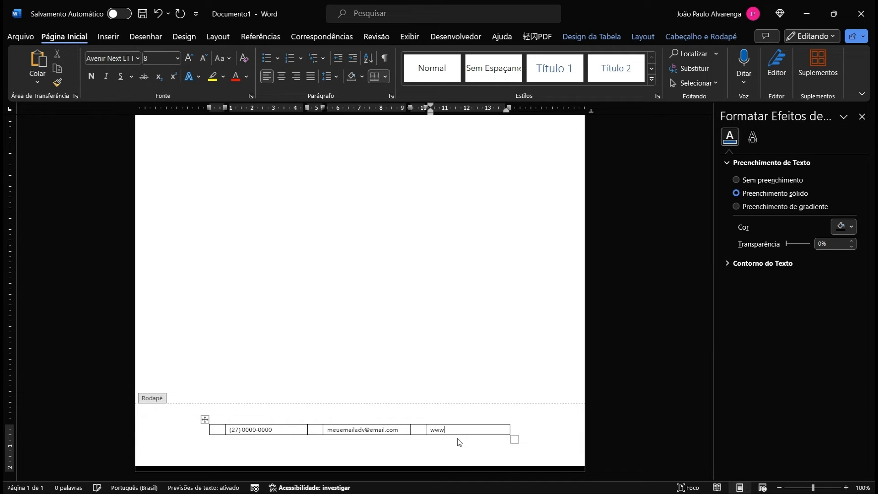
type(".meus")
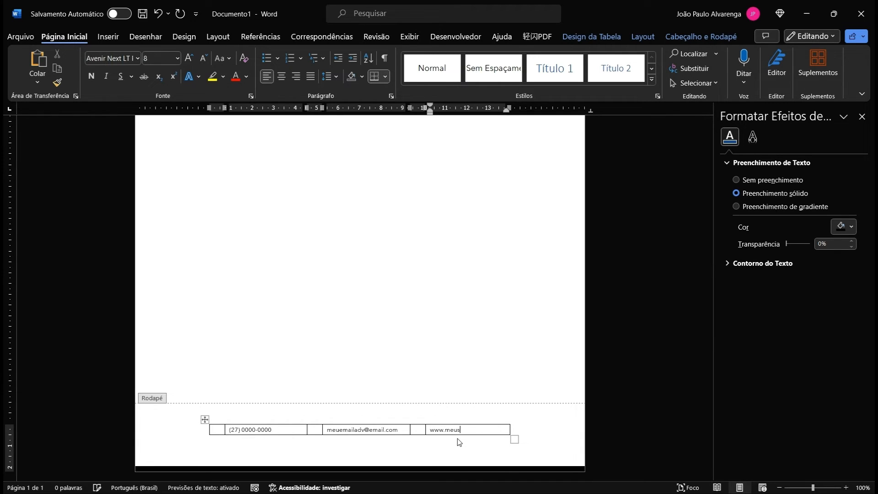
type("iteadv.adv.br")
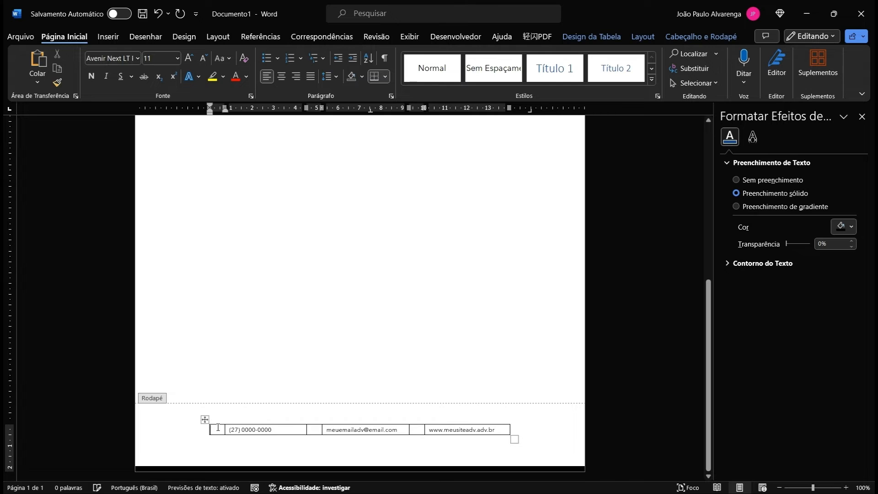
Step: Insert an icon into the footer table and set its height to 0,3 cm
left_click(105, 39)
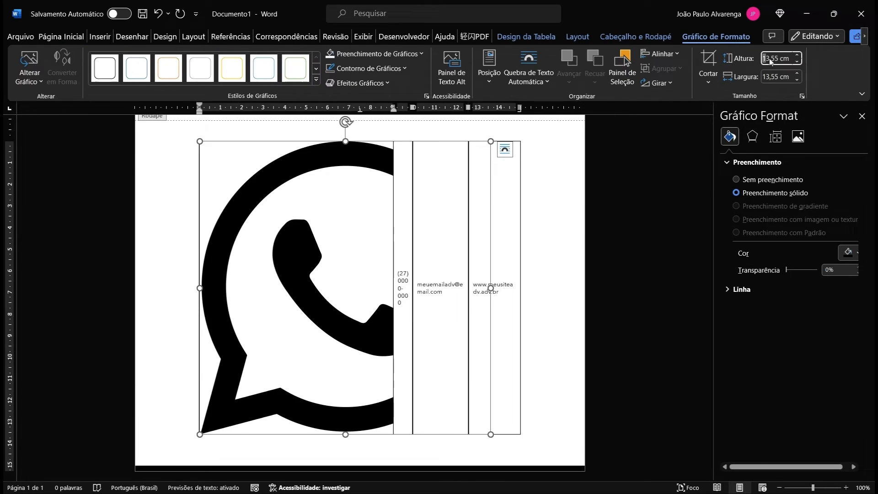
type("0,3")
key("Return")
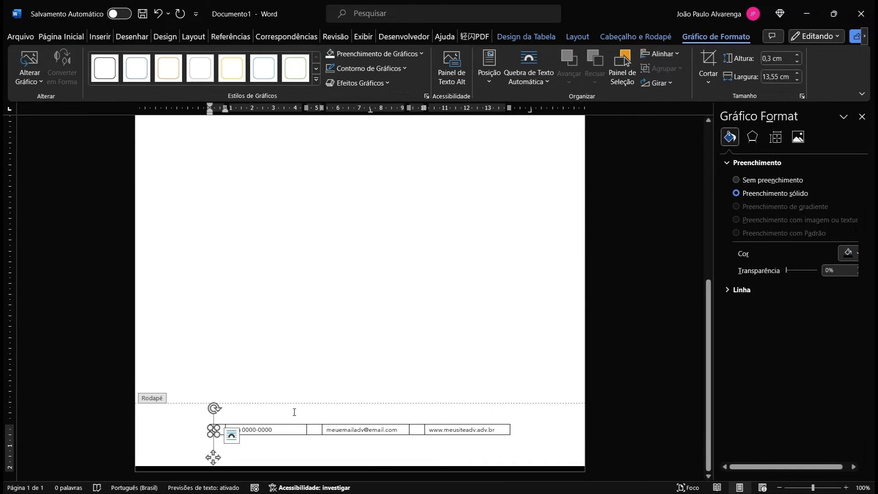
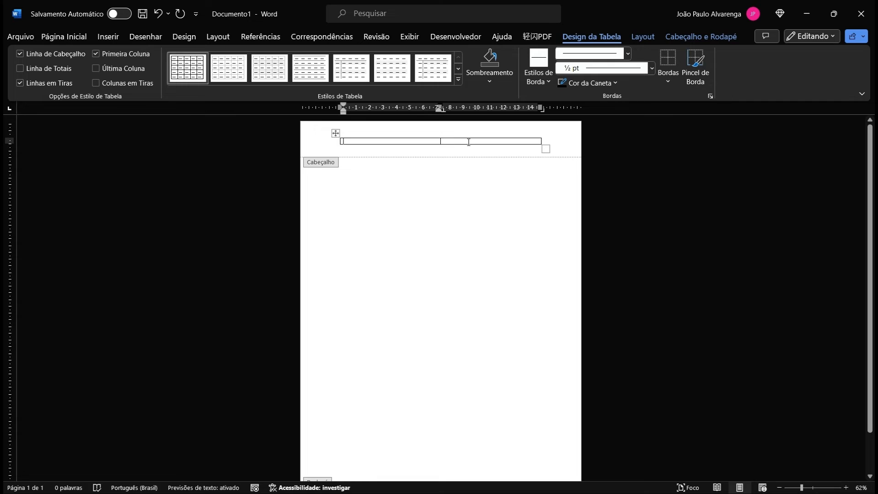
Step: Insert 'logo svg' into the right header cell and right-align it
left_click(472, 142)
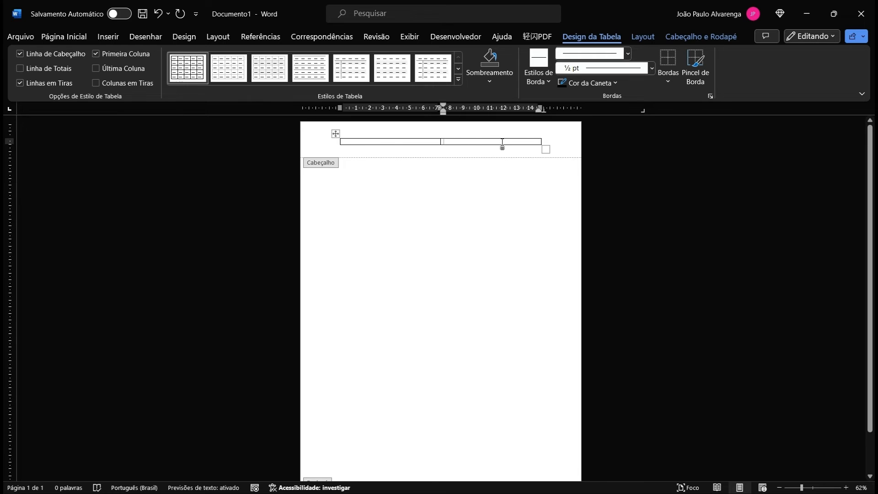
left_click(108, 36)
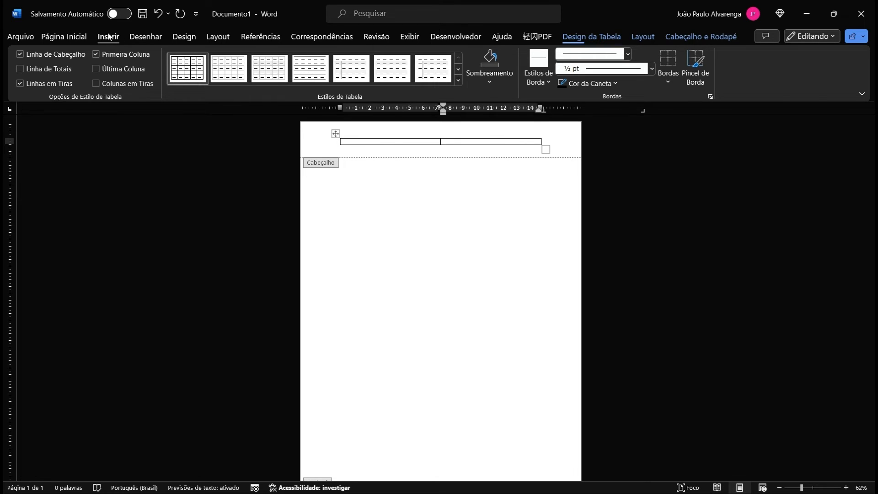
left_click(142, 66)
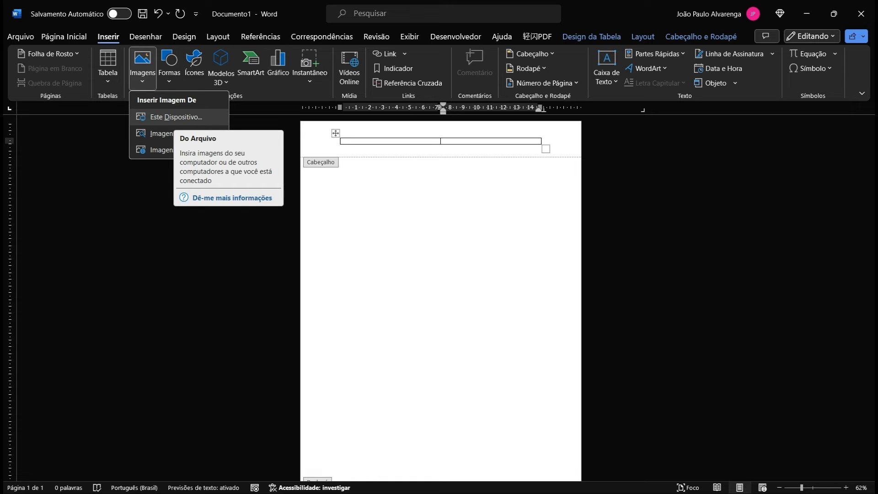
left_click(189, 121)
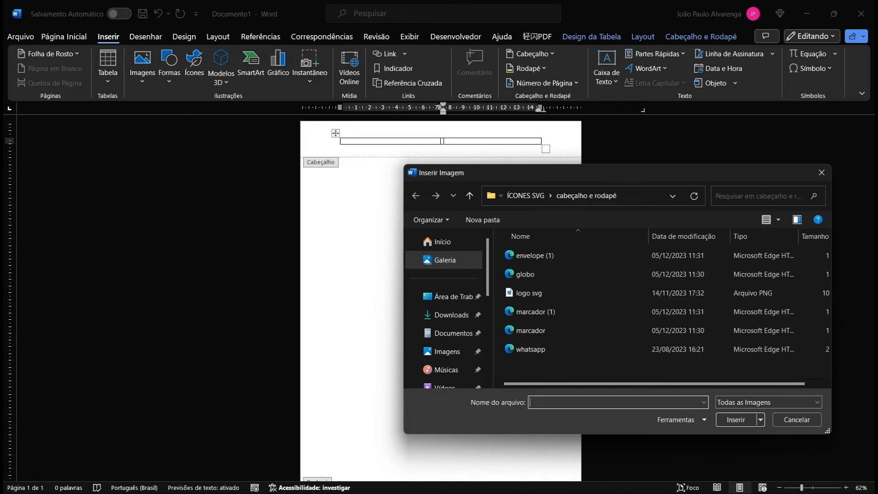
double_click(535, 292)
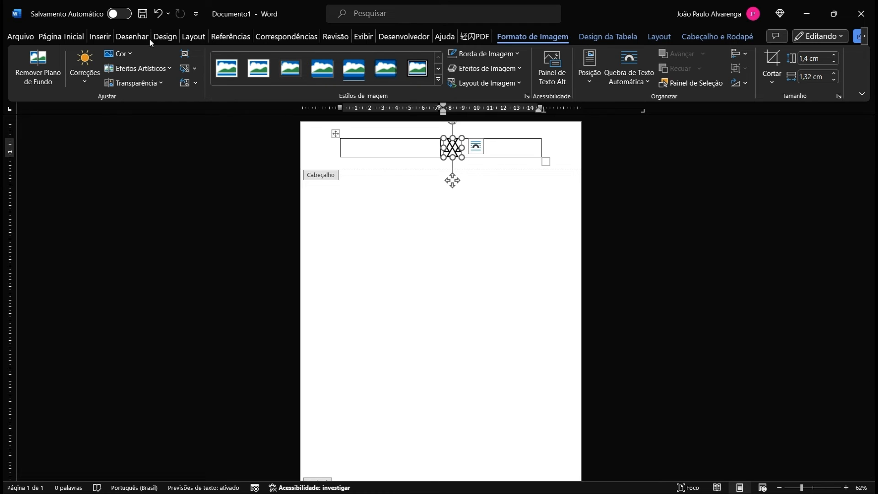
left_click(61, 36)
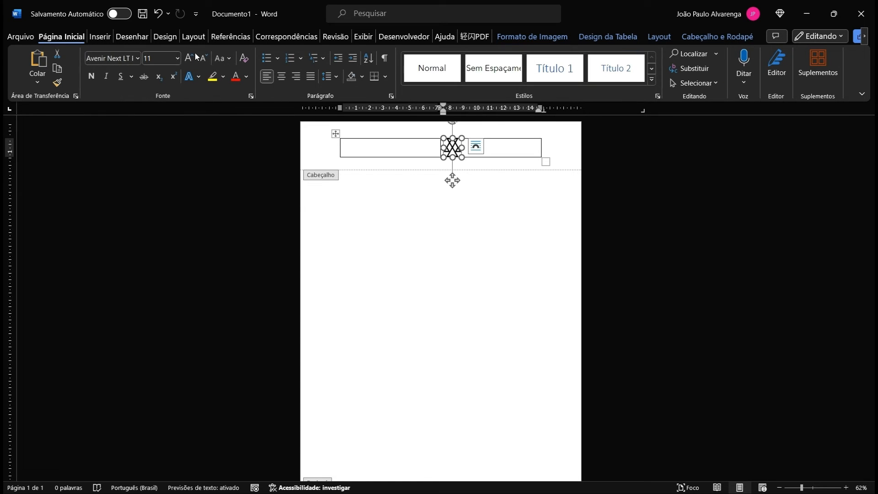
left_click(297, 76)
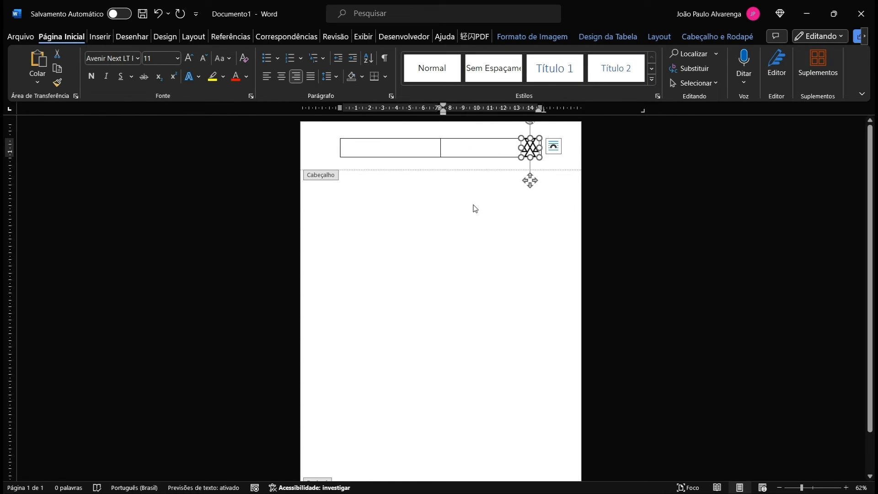
left_click(460, 151)
Step: Set the right cell margin of both header cells to 0 cm in Table Properties
left_click_drag(350, 147, 466, 153)
right_click(467, 152)
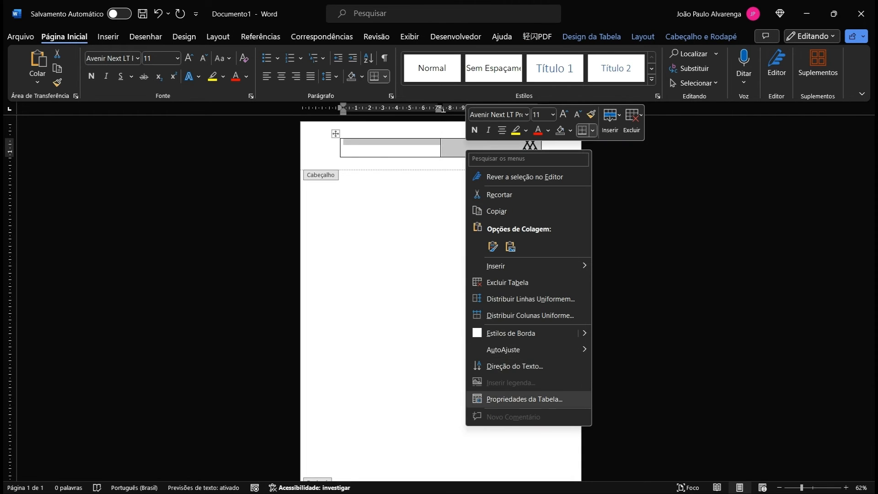
left_click(524, 399)
left_click(536, 335)
double_click(483, 237)
type("0")
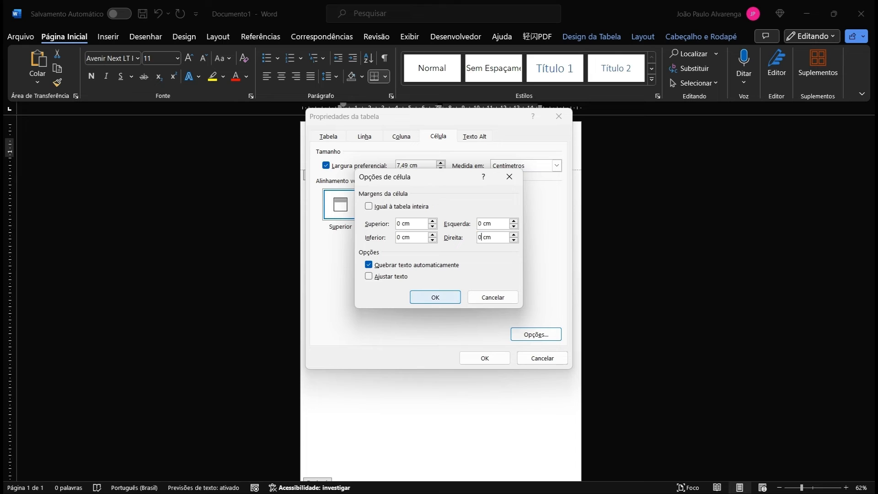
key("Return")
left_click(485, 358)
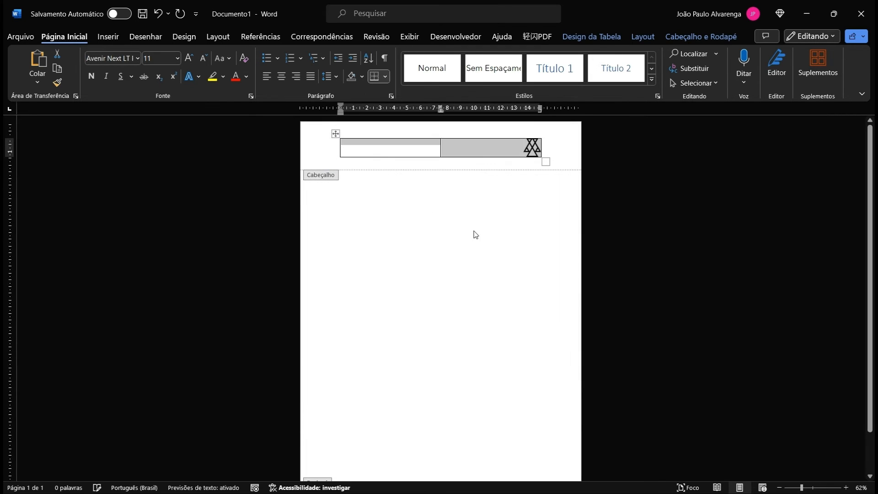
left_click(453, 151)
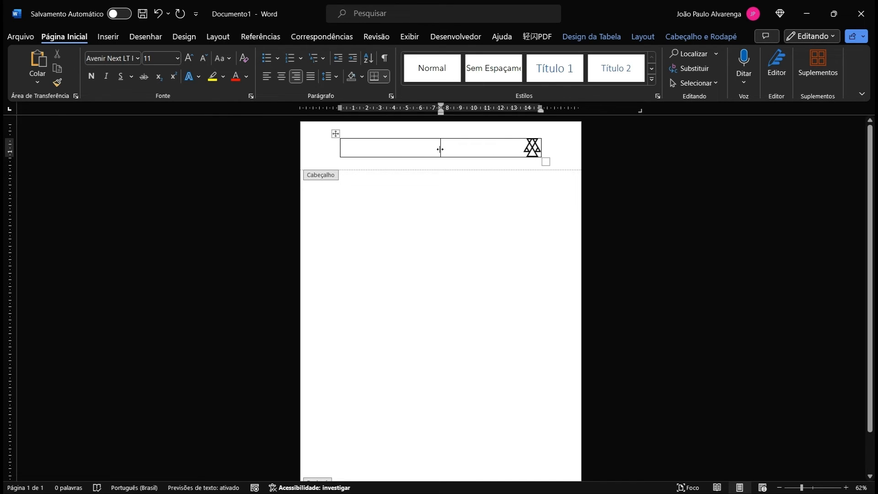
Step: Widen the header's left column and clear the title text from the left cell
left_click_drag(439, 149, 457, 149)
left_click(440, 149)
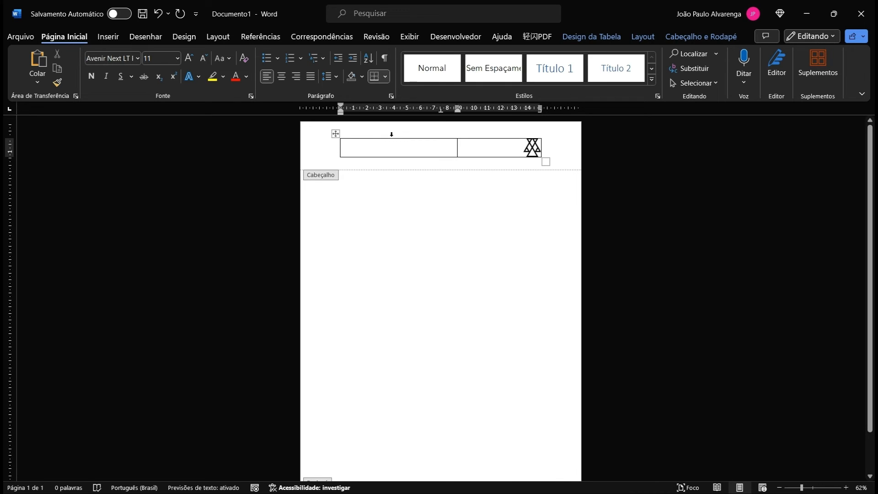
type("Con")
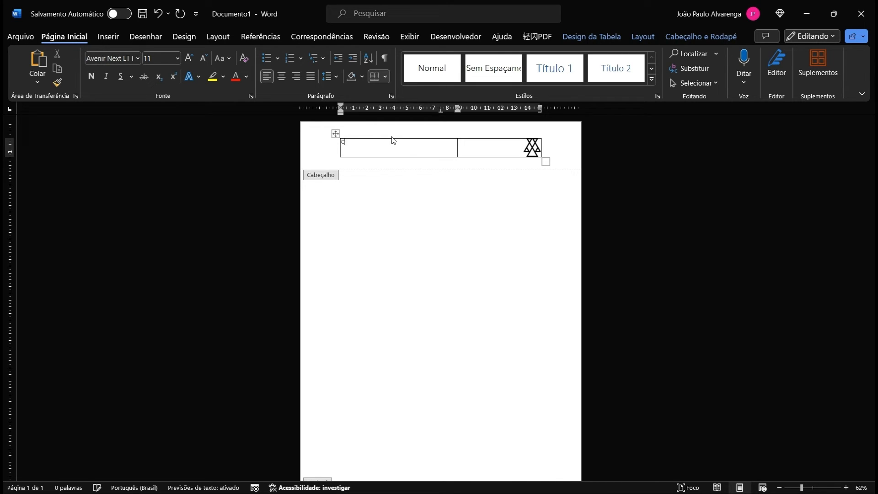
key("BackSpace")
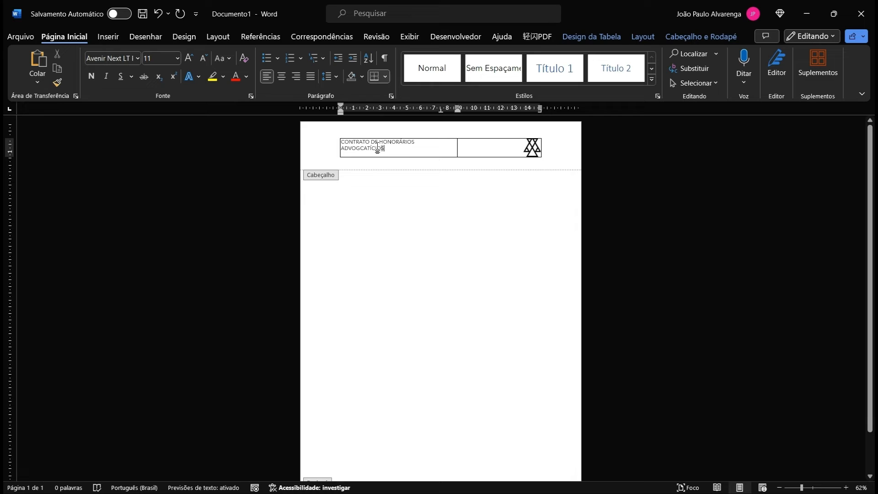
triple_click(378, 147)
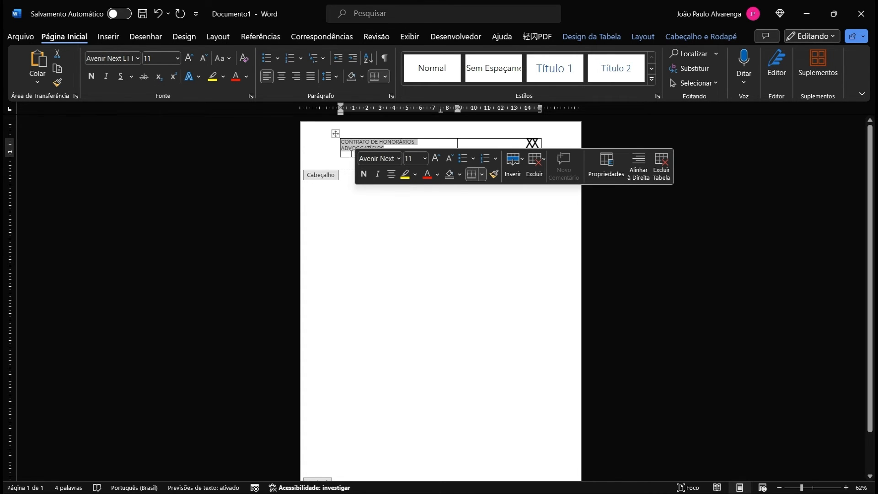
left_click_drag(396, 148, 341, 147)
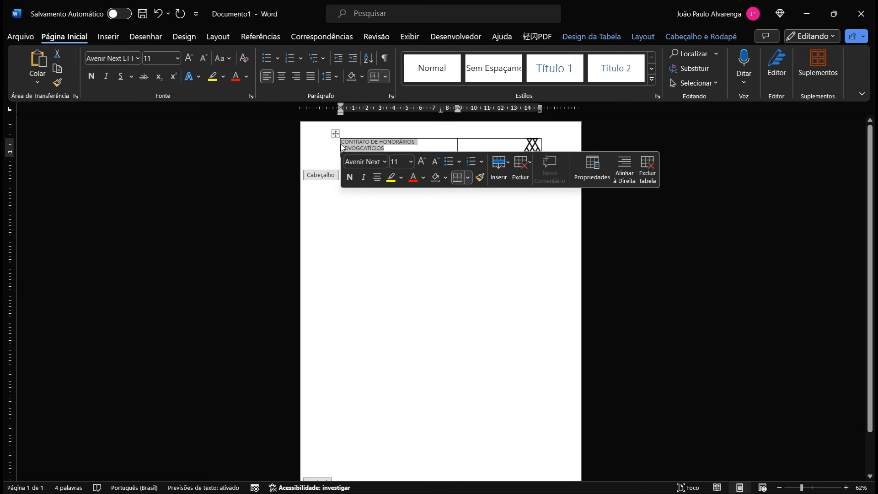
key("Delete")
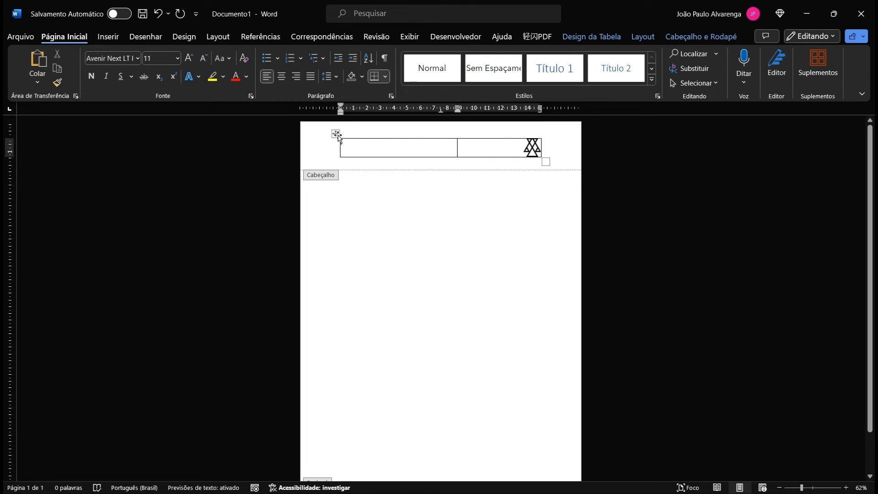
left_click(364, 130)
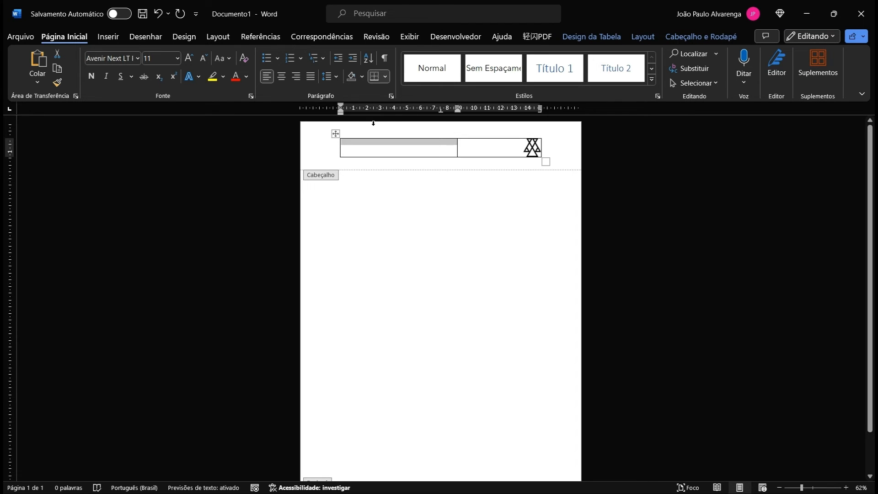
left_click(335, 133)
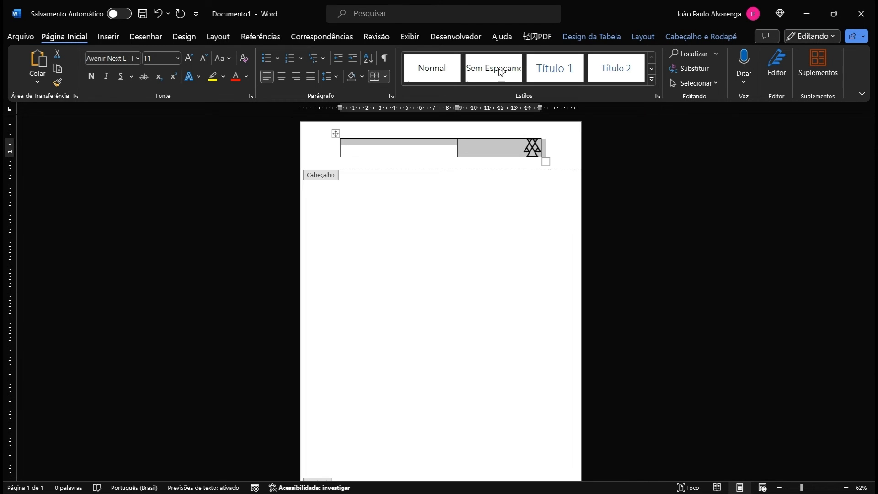
left_click(598, 36)
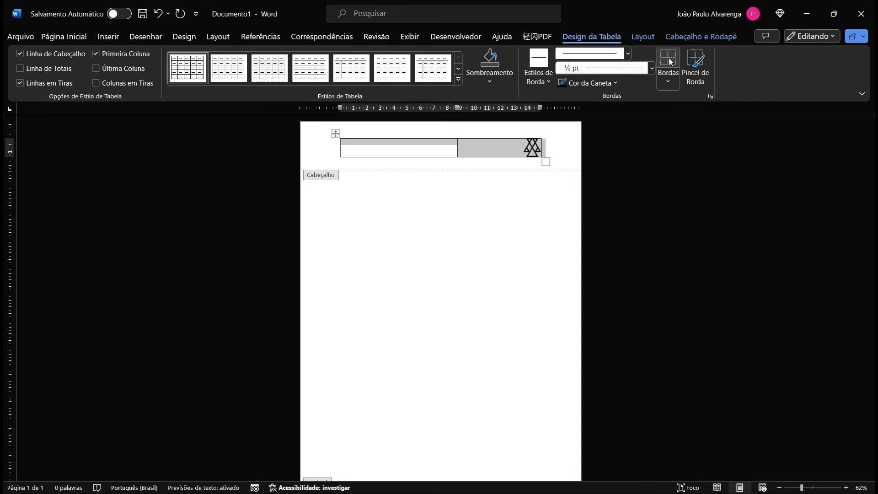
left_click(668, 64)
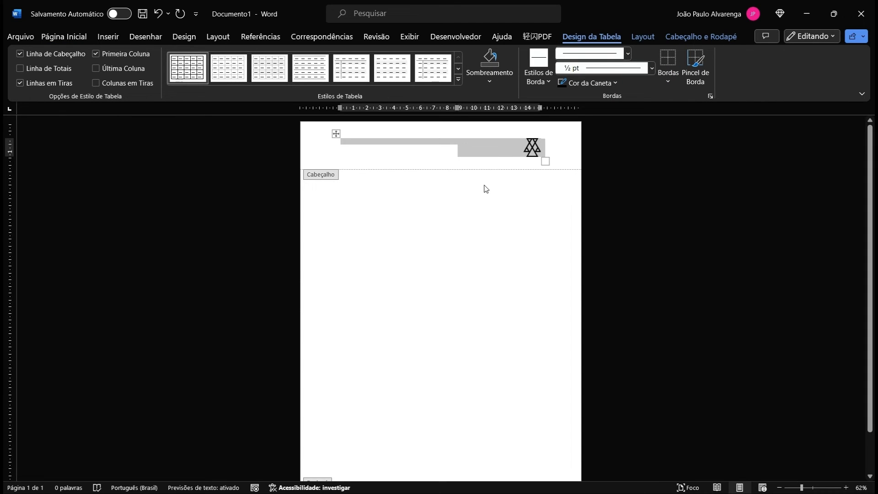
left_click(499, 123)
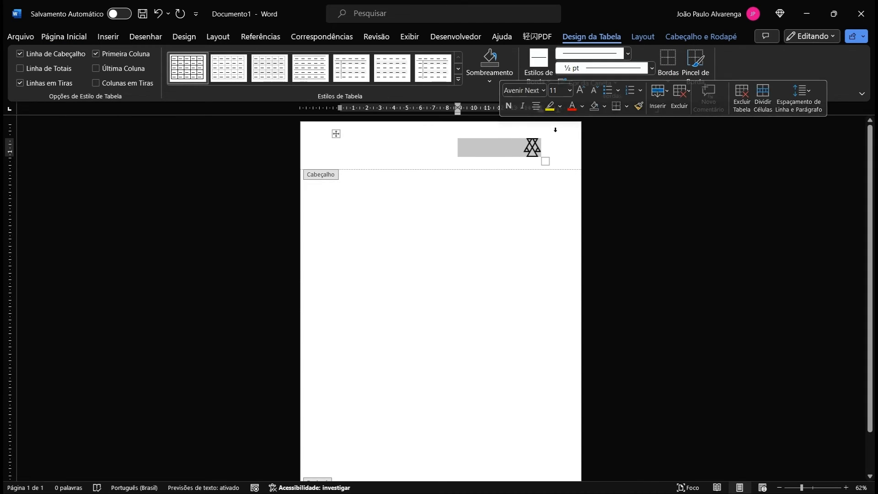
left_click(554, 129)
left_click(456, 168)
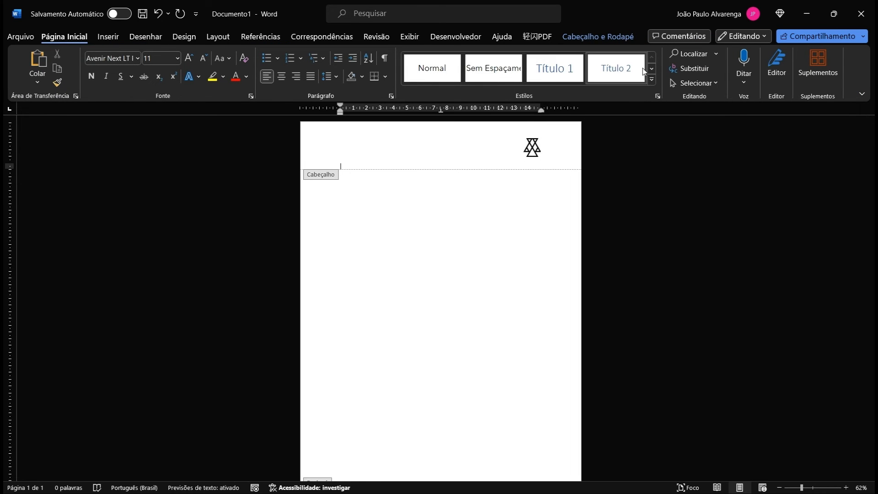
left_click(608, 36)
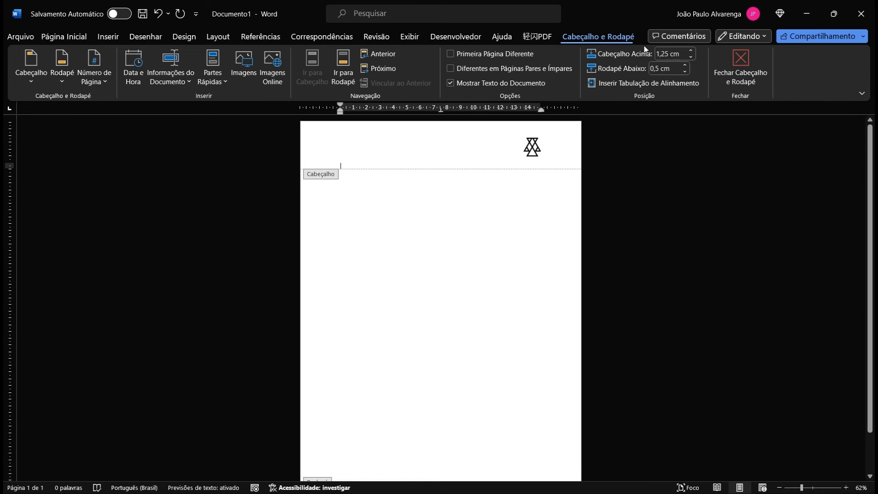
left_click(691, 57)
left_click(691, 57)
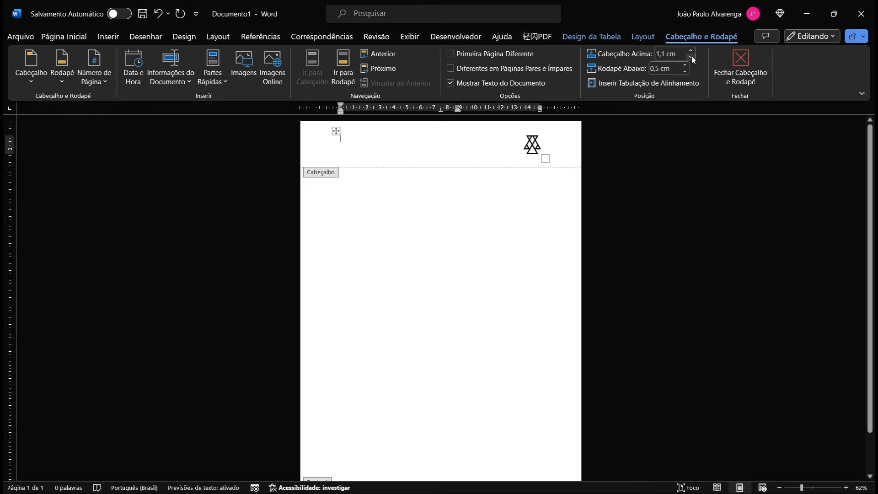
left_click(692, 56)
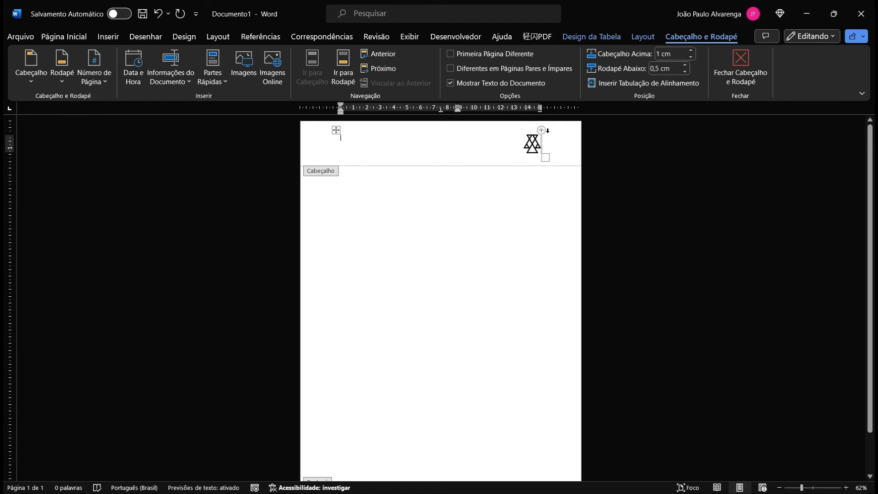
double_click(379, 195)
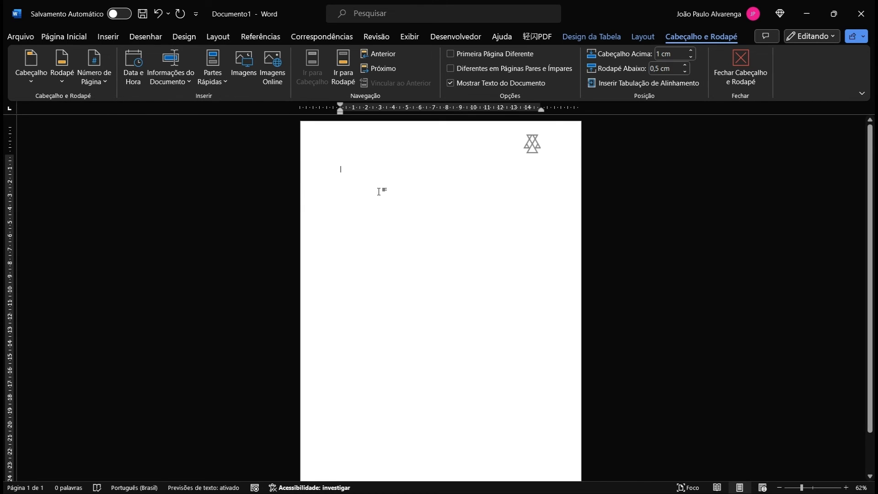
double_click(413, 133)
left_click(423, 120)
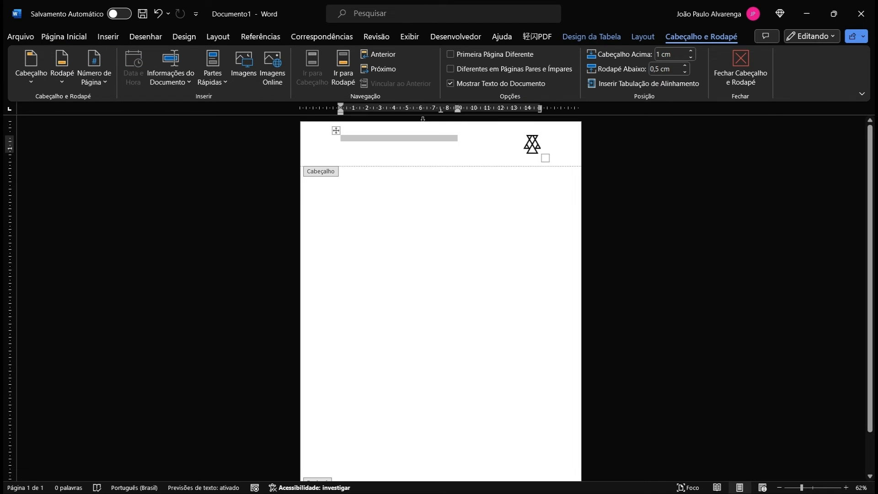
scroll(549, 164, "down", 2)
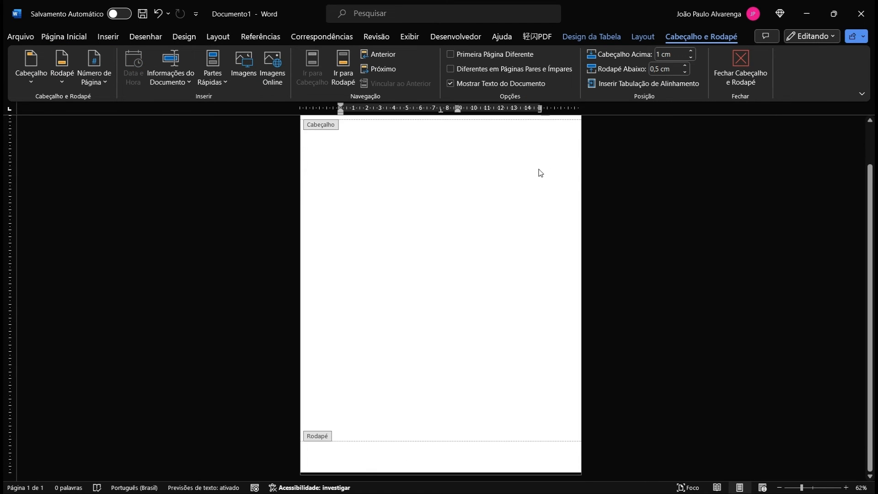
Step: Copy the footer's thick black line into the header and move it to the page's top edge
double_click(572, 453)
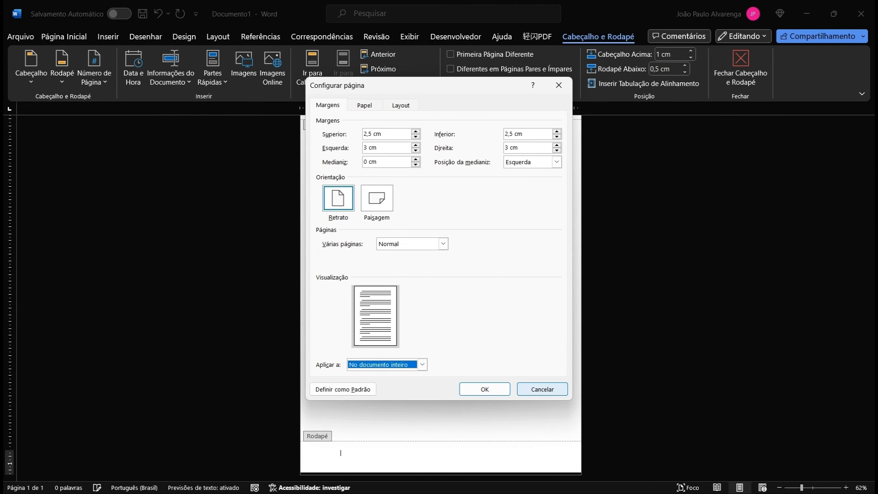
left_click(541, 388)
left_click(559, 472)
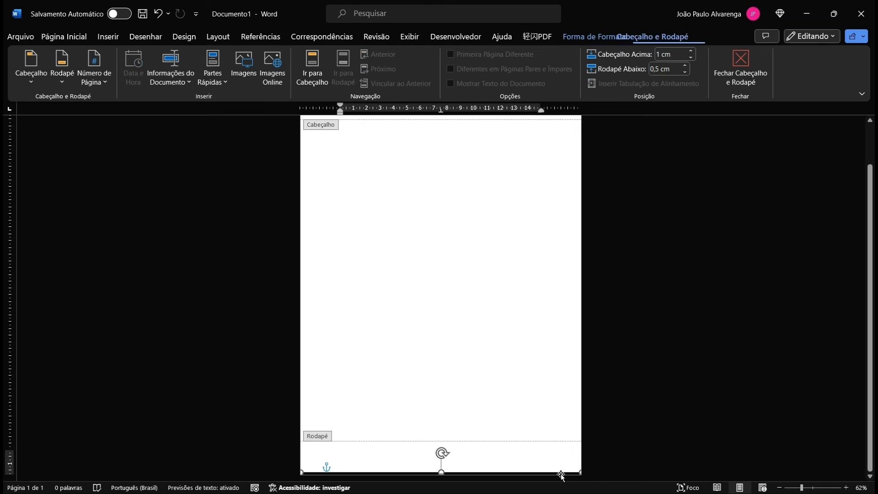
scroll(528, 294, "up", 3)
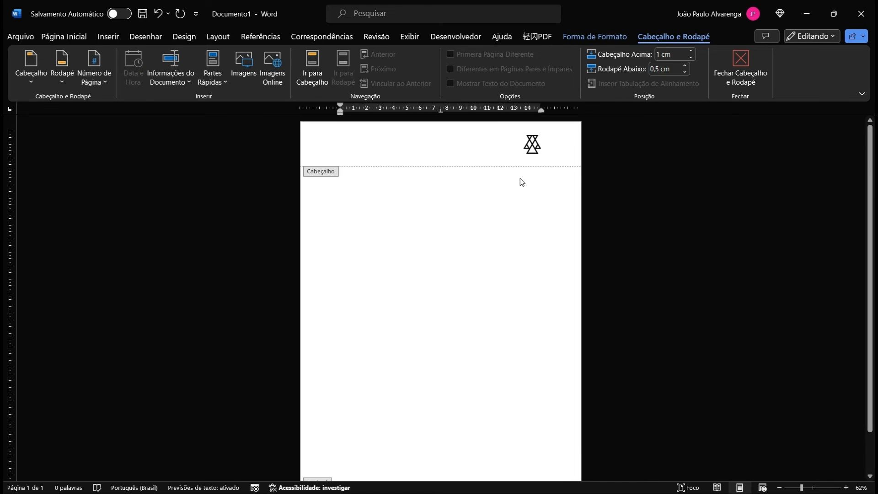
left_click(518, 162)
key("ctrl+v")
left_click(522, 162)
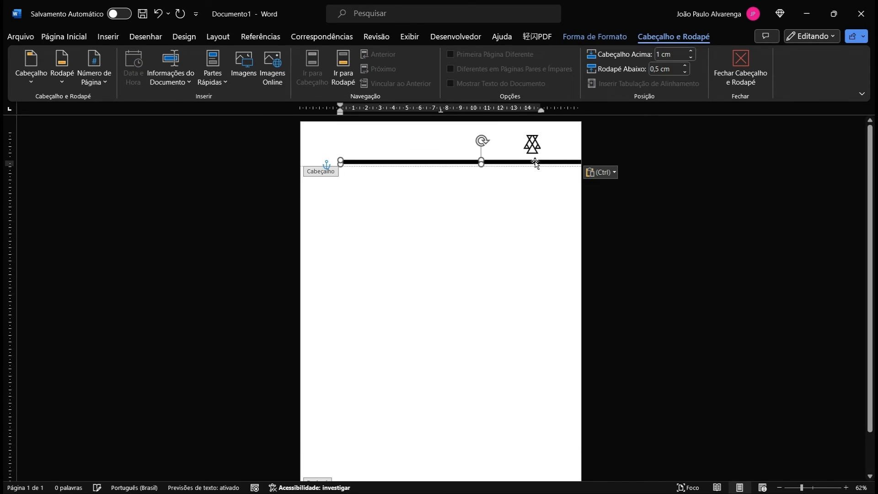
left_click_drag(534, 161, 498, 121)
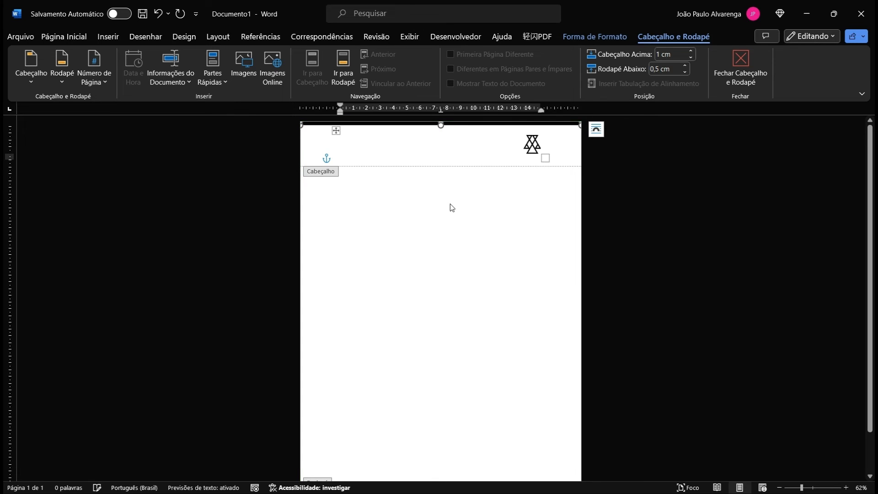
Step: Return to the body, type and remove test text, then reopen the footer for editing
double_click(458, 230)
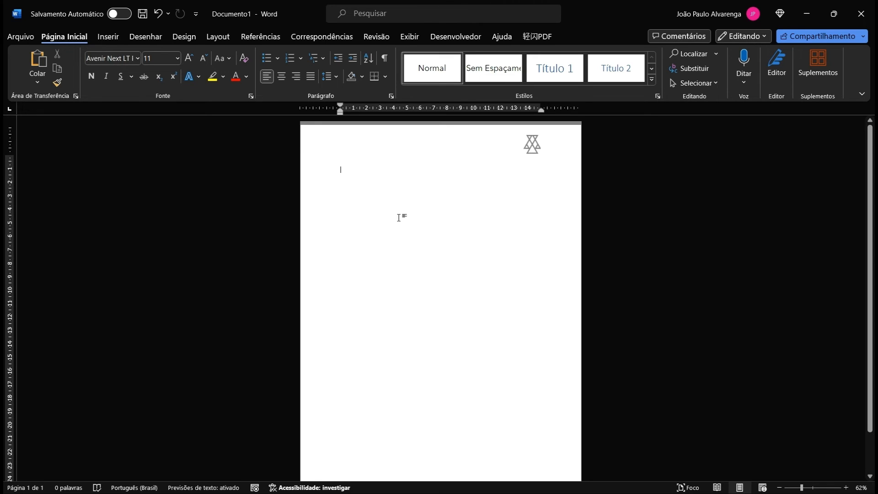
type("EXEE ")
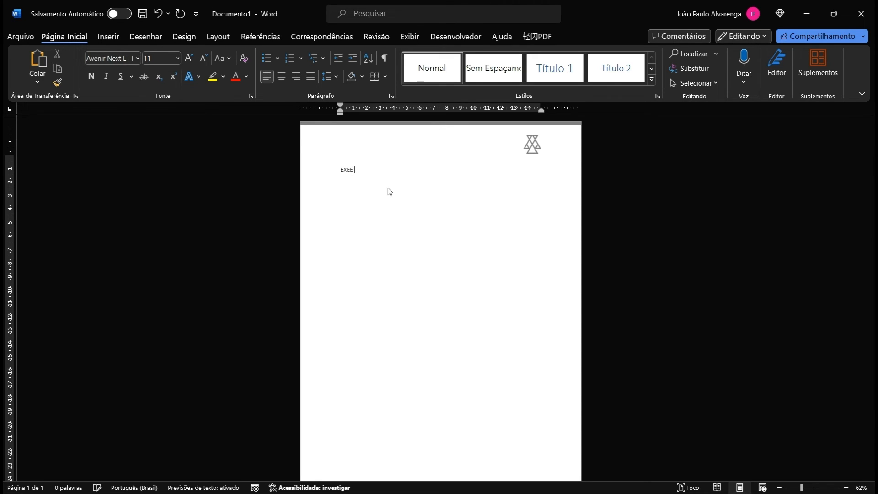
type("QD OINEW DIQWMP MWQPDOQMW PD")
key("BackSpace")
key("BackSpace")
key("BackSpace")
key("BackSpace")
key("BackSpace")
key("BackSpace")
key("BackSpace")
key("BackSpace")
key("BackSpace")
key("BackSpace")
key("BackSpace")
key("BackSpace")
key("BackSpace")
key("BackSpace")
key("BackSpace")
key("BackSpace")
key("BackSpace")
key("BackSpace")
key("BackSpace")
key("BackSpace")
scroll(503, 210, "down", 2)
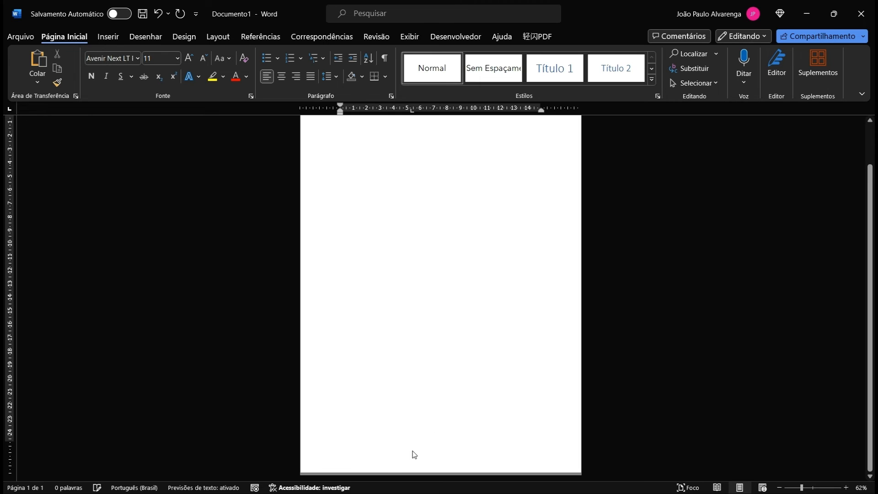
double_click(389, 464)
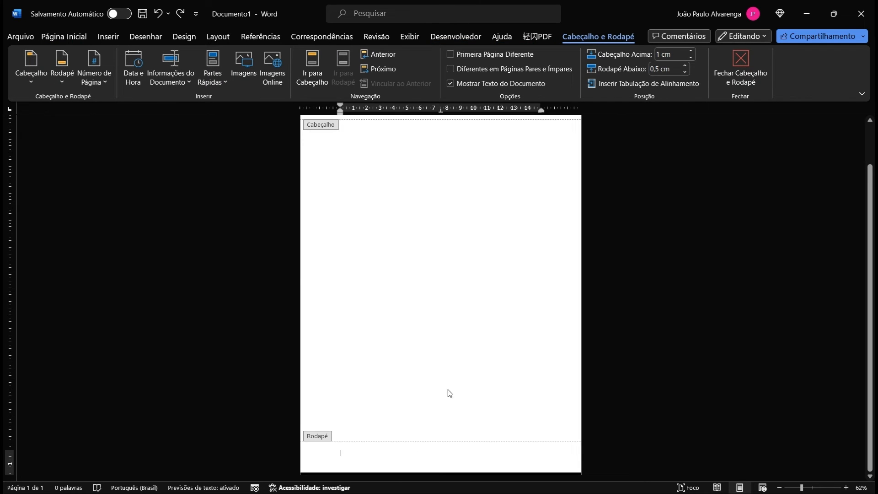
Step: Insert a three-column, one-row table into the footer and add an empty line
left_click(110, 38)
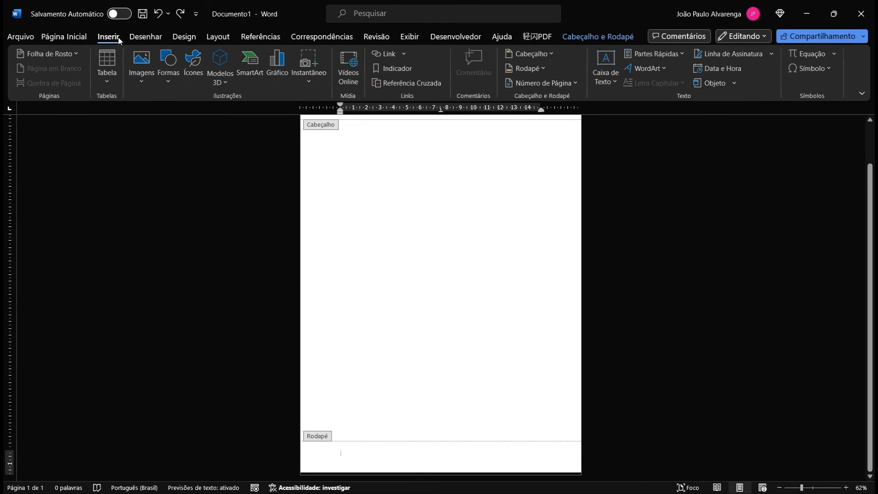
left_click(114, 64)
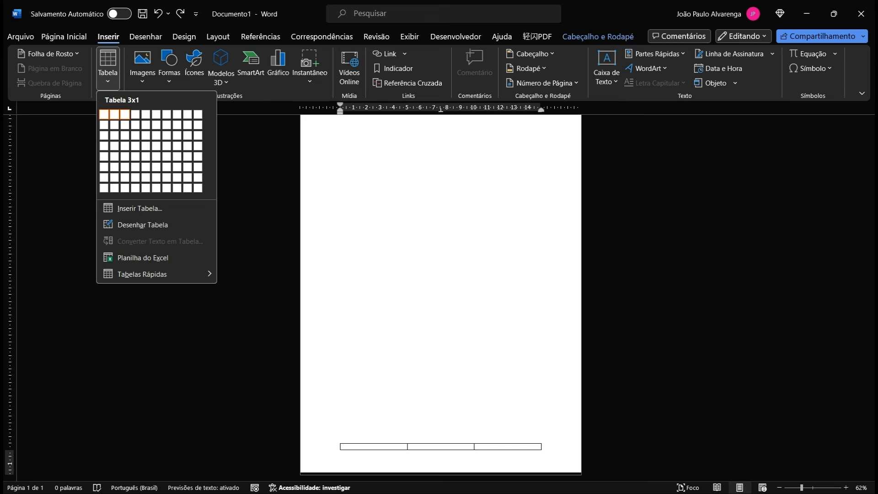
left_click(124, 115)
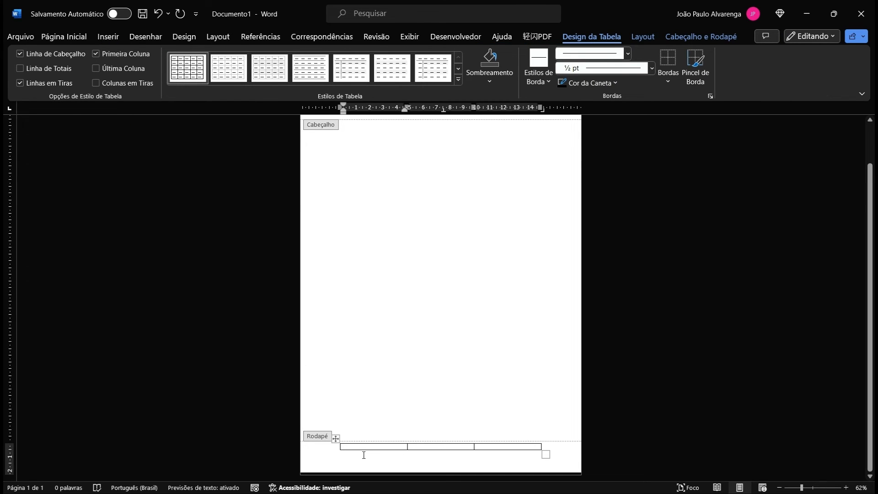
key("ctrl+z")
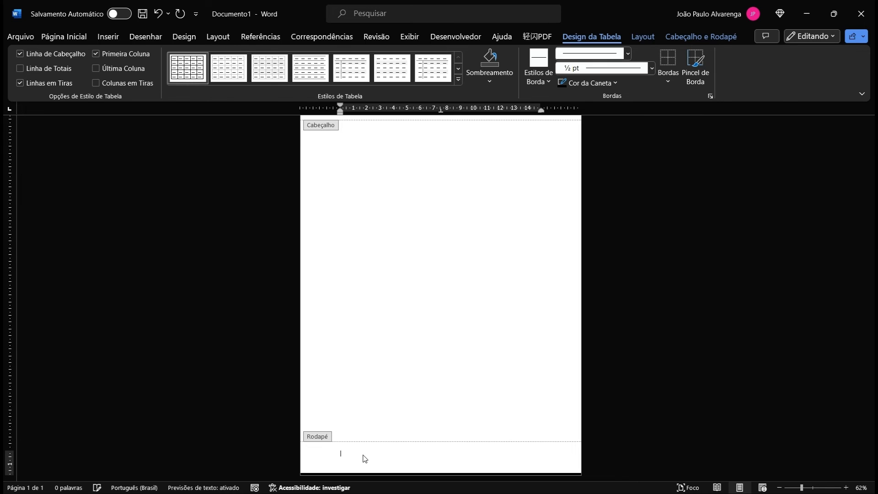
key("Return")
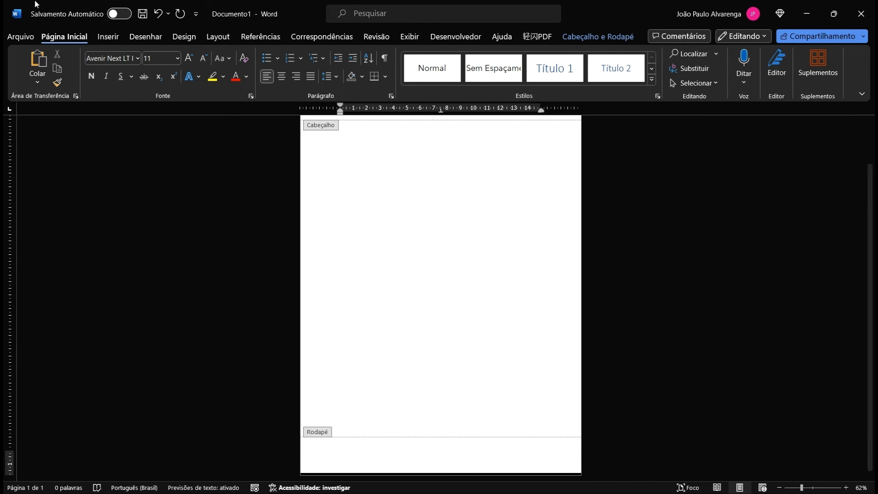
left_click(107, 36)
left_click(116, 67)
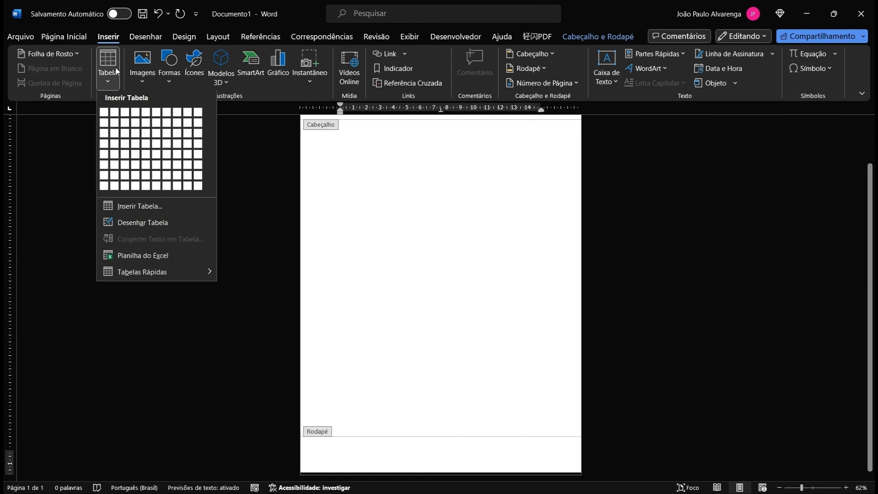
key("Escape")
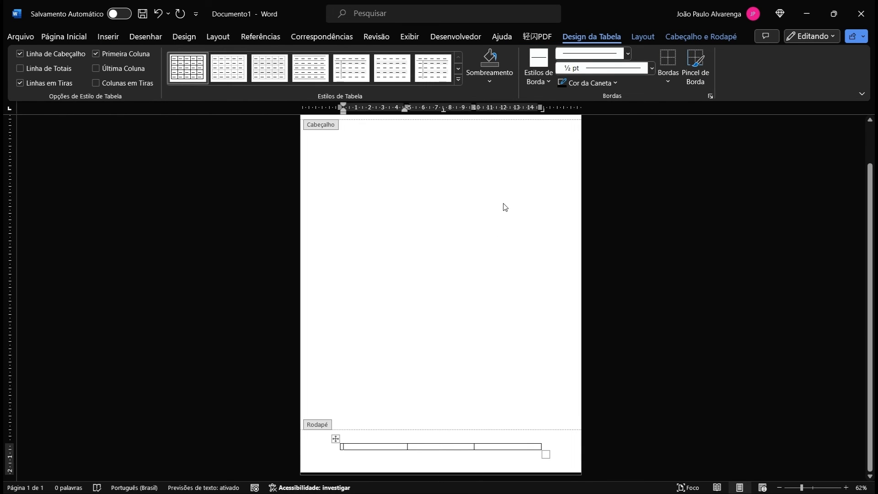
scroll(506, 205, "up", 3)
scroll(491, 231, "down", 3)
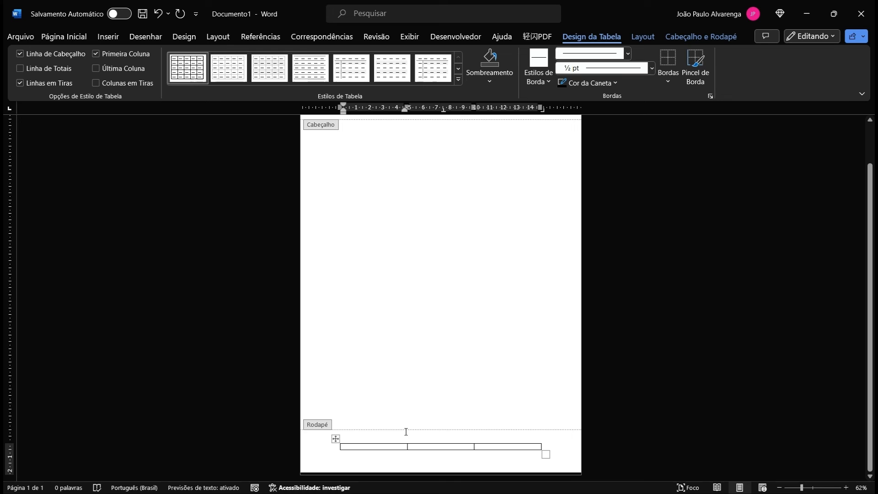
Step: Uncheck 'Igual à tabela inteira' in the cell margin options for all footer table cells
left_click(371, 441)
left_click(358, 446)
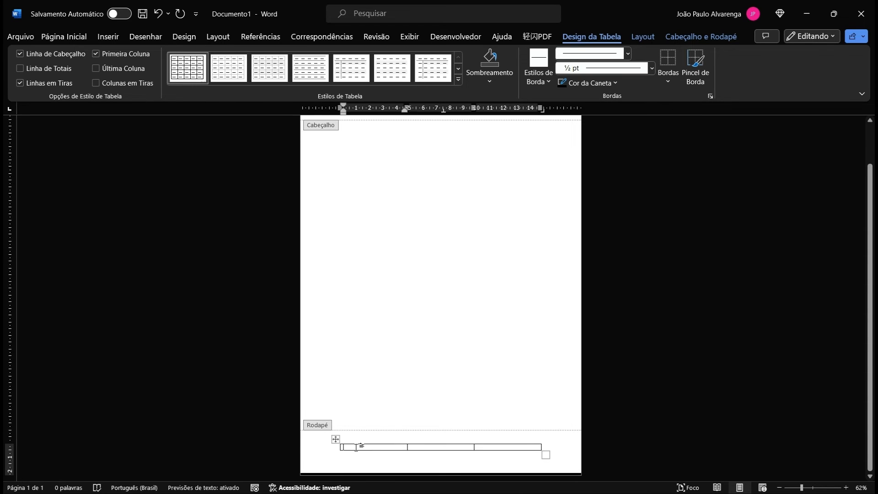
left_click_drag(359, 445, 519, 446)
right_click(518, 447)
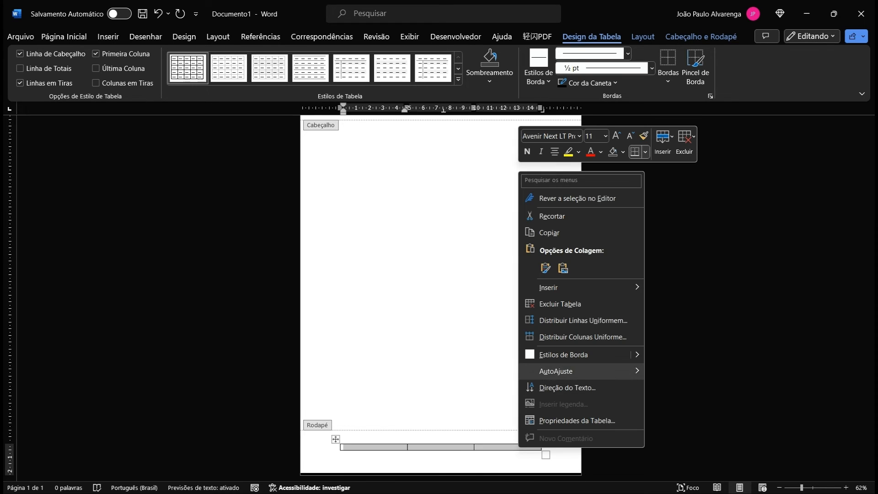
left_click(572, 422)
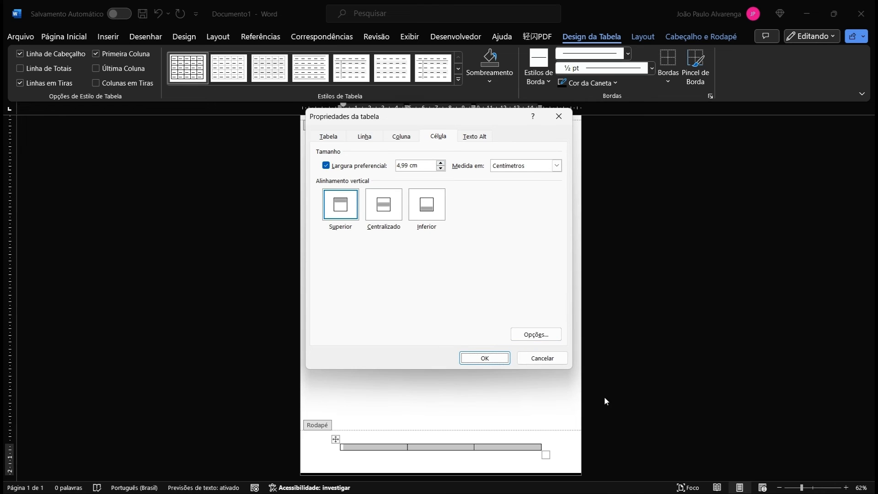
left_click(536, 334)
left_click(369, 206)
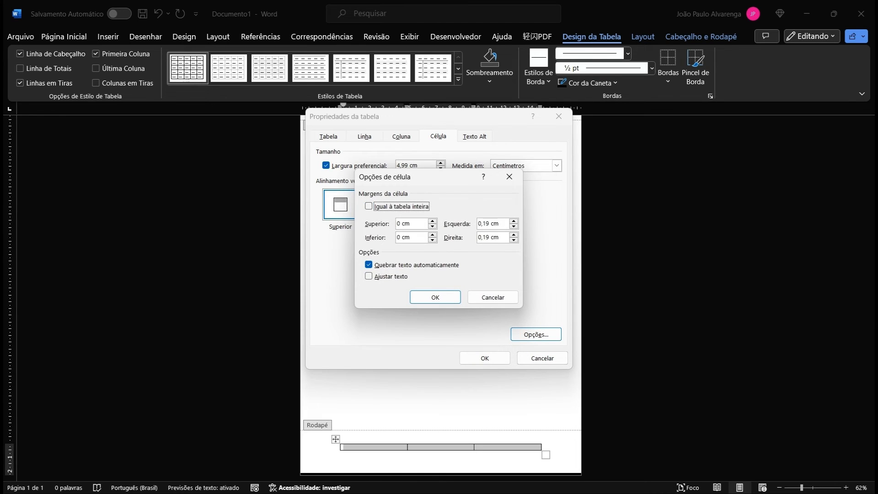
left_click(435, 297)
left_click(493, 361)
left_click(432, 442)
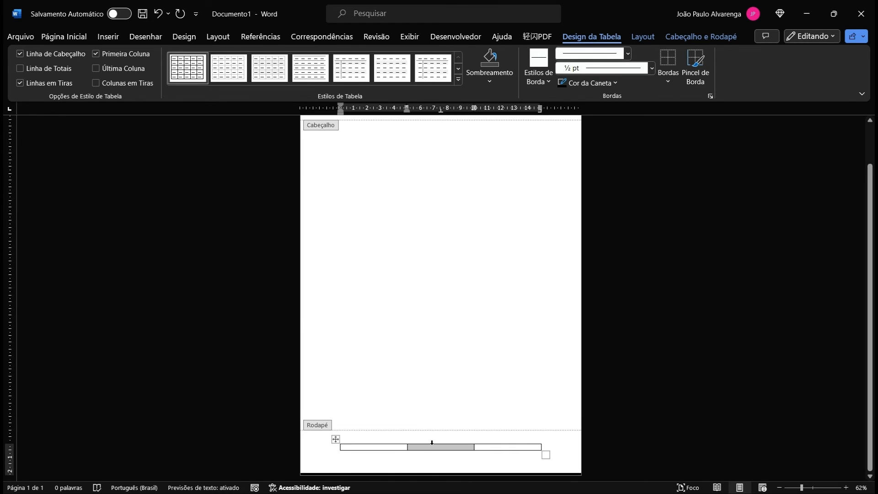
scroll(423, 389, "up", 3)
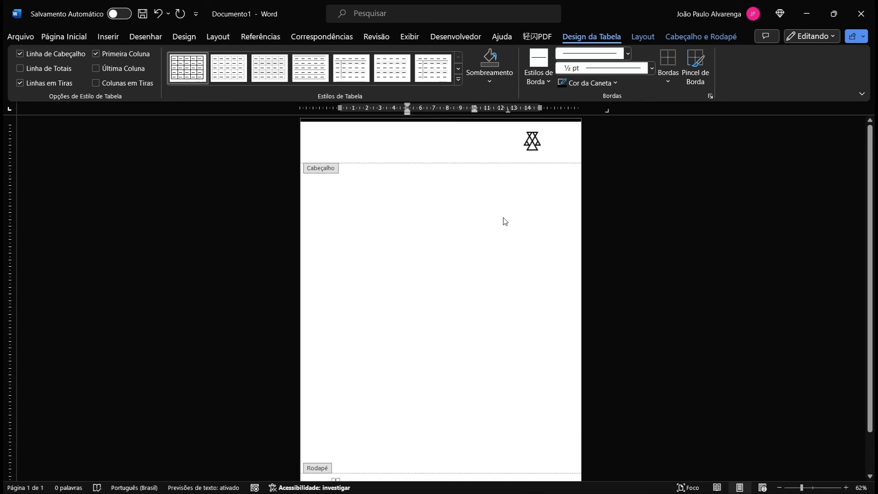
Step: Copy the header logo, split the first footer cell into 2 columns, and paste the logo into the leftmost
left_click(530, 144)
scroll(425, 283, "down", 2)
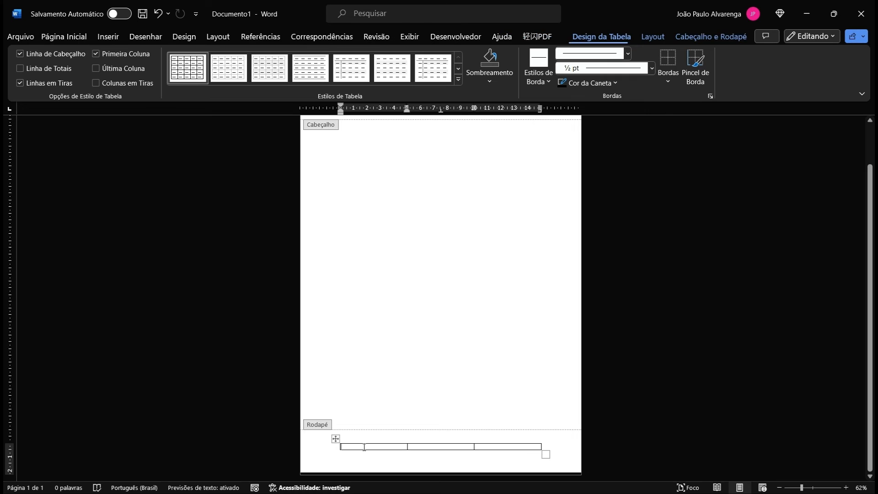
right_click(363, 447)
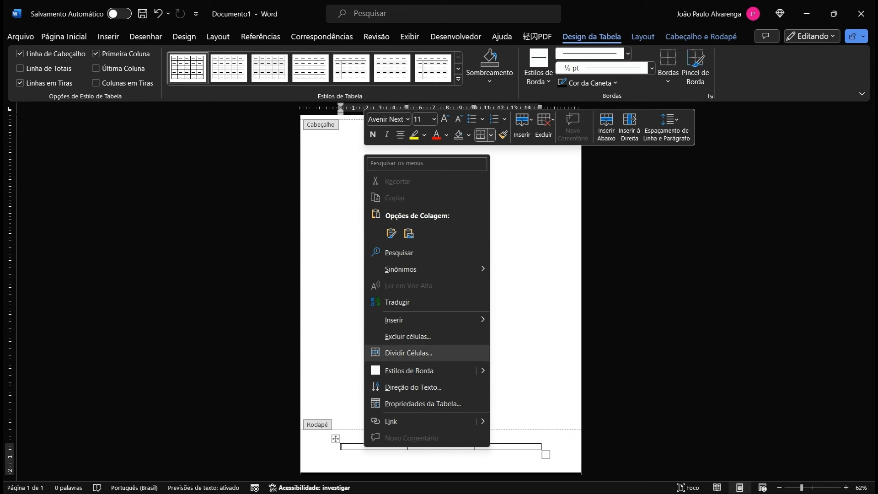
left_click(408, 353)
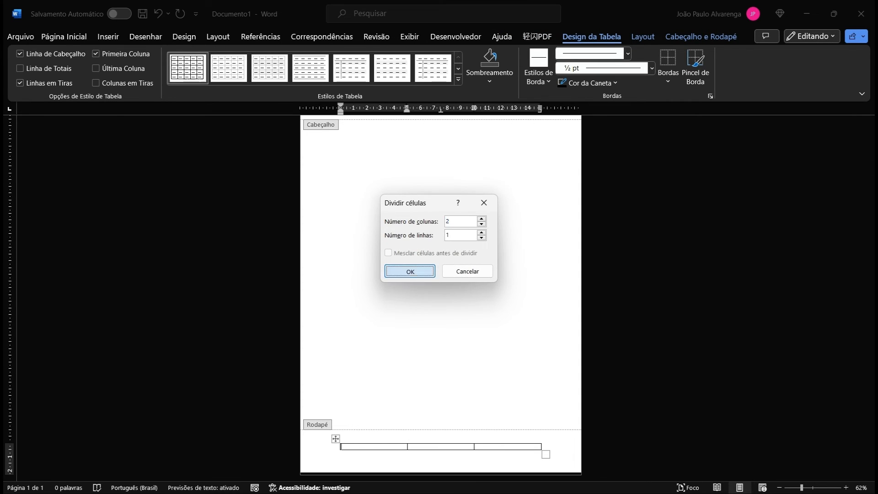
left_click(408, 271)
left_click(360, 442)
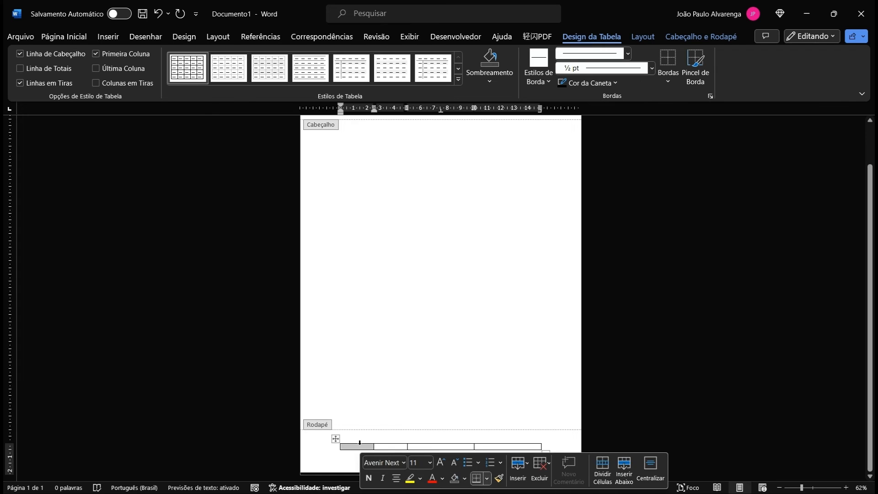
key("ctrl+v")
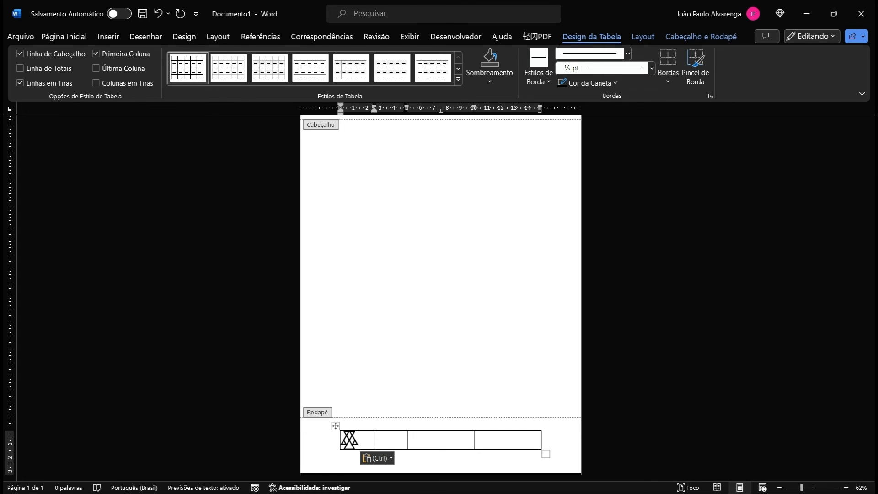
Step: Zoom to 162%, resize the footer logo to 0,7 cm tall, and narrow its column to fit
left_click(816, 488)
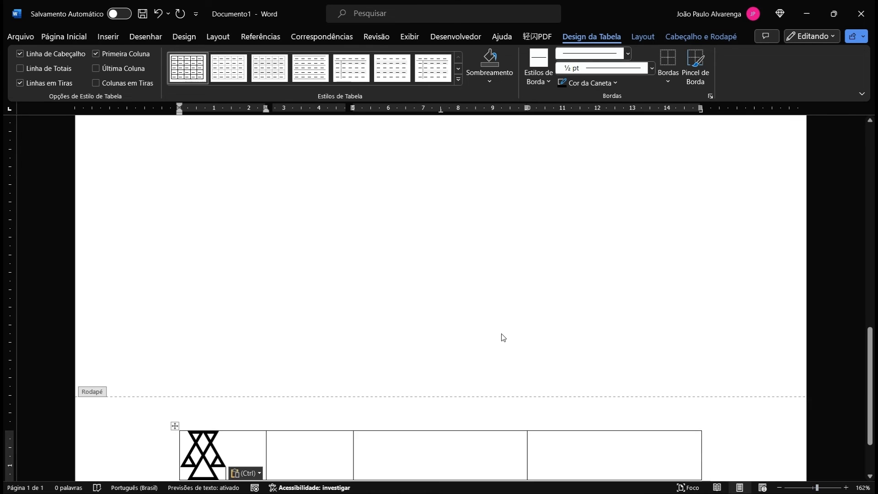
scroll(503, 337, "down", 3)
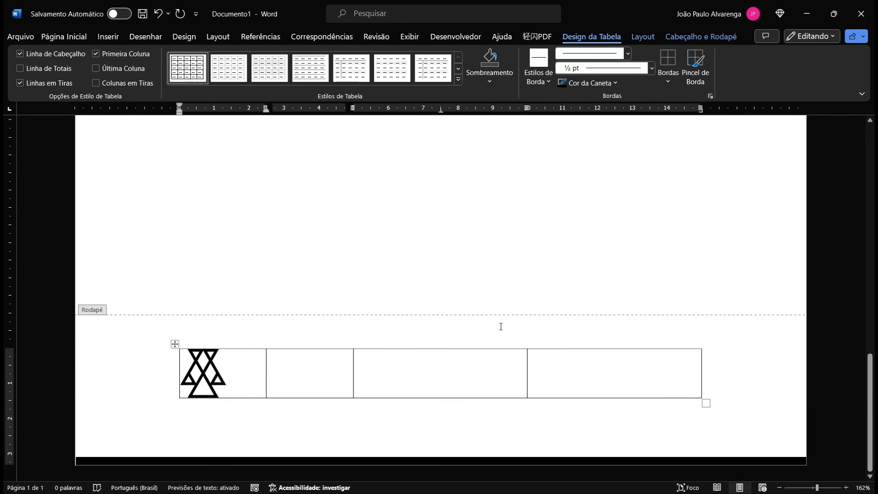
left_click(211, 371)
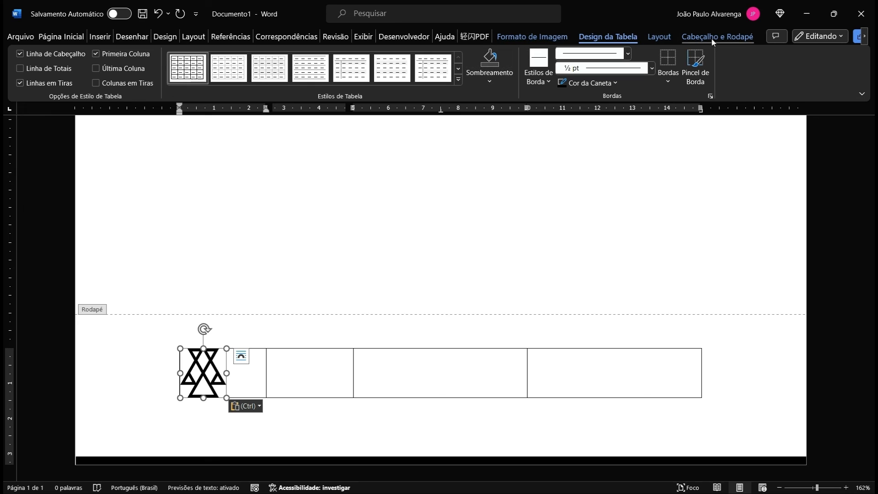
left_click(543, 37)
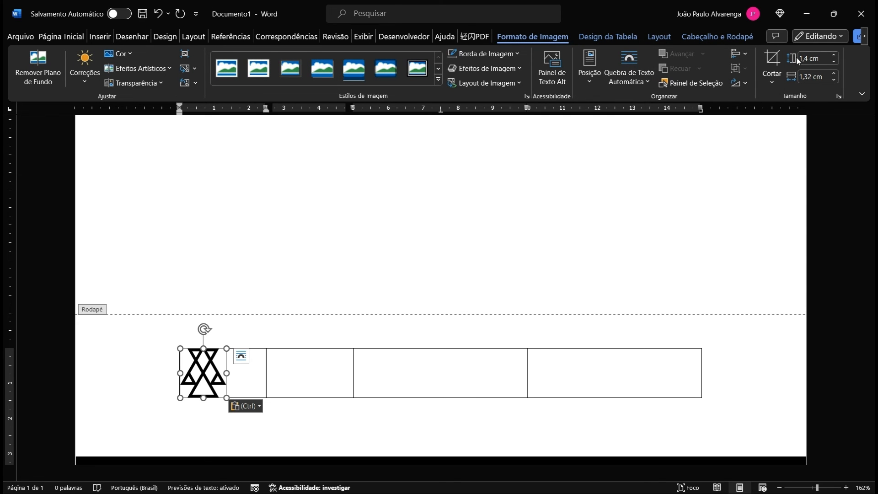
left_click(833, 62)
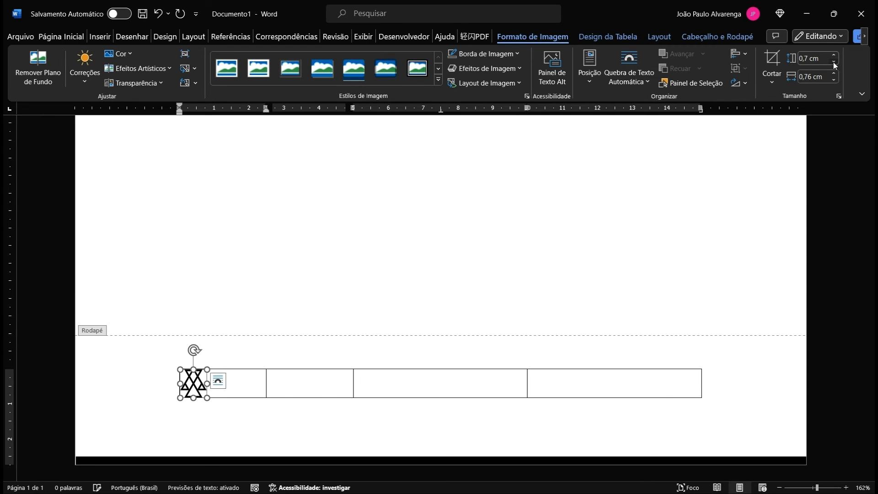
left_click(833, 56)
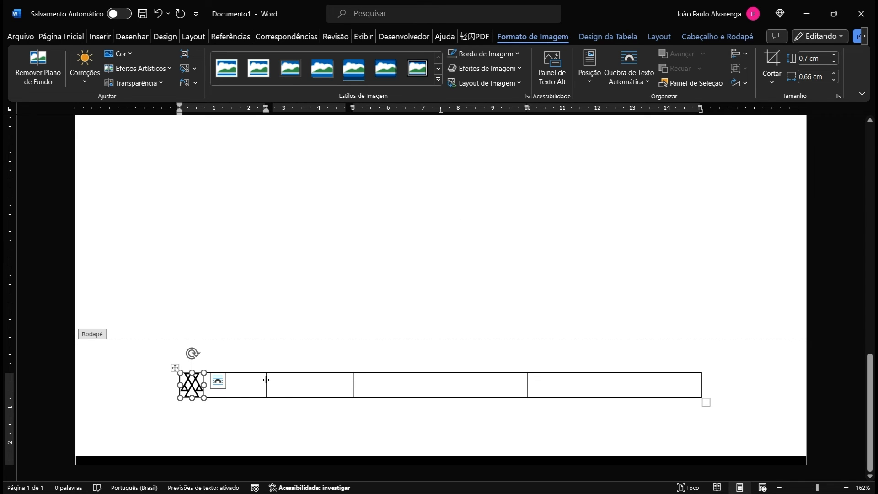
left_click_drag(253, 380, 216, 387)
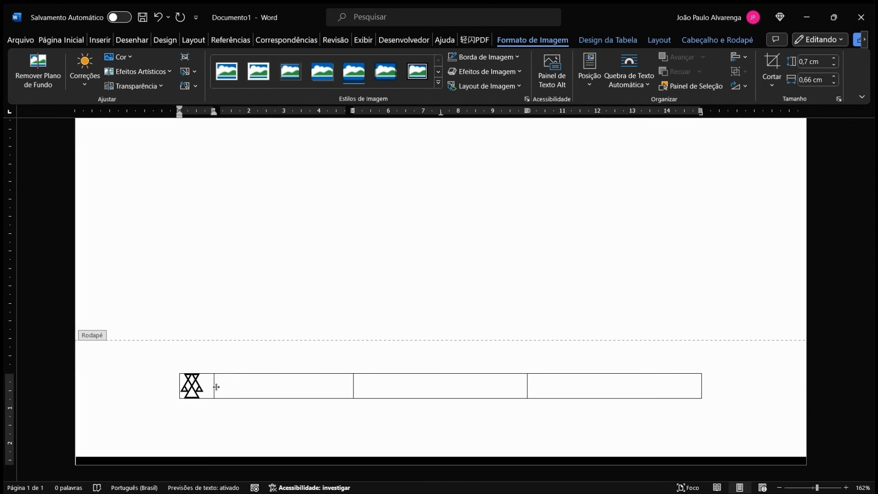
left_click(250, 387)
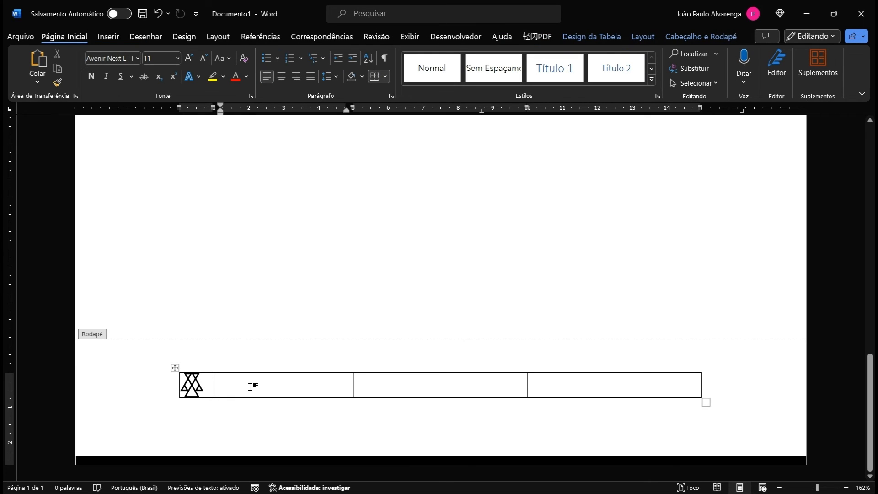
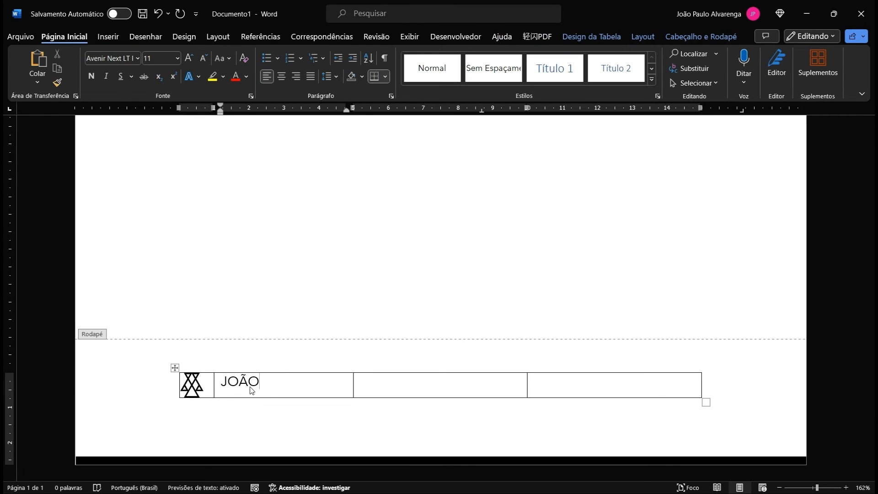
Step: Type the firm name and 'ADVOGADOS ASSOCIADOS' on two lines in the second footer cell
key("Return")
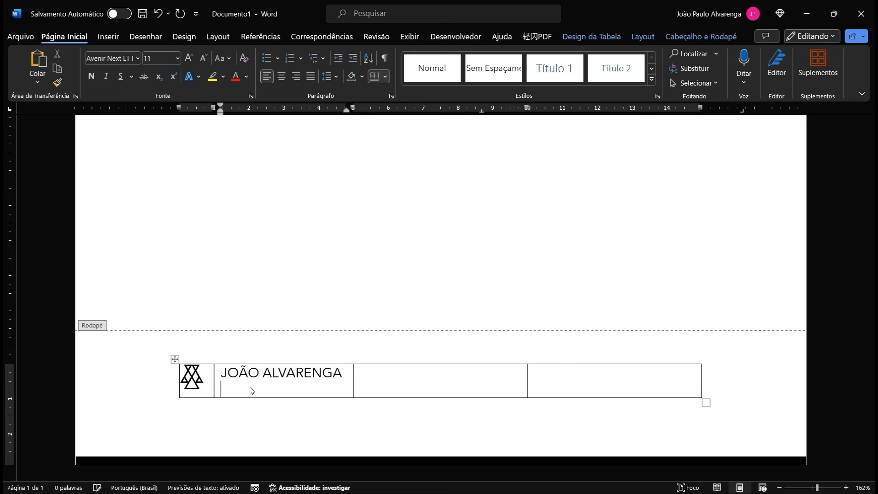
type("ADVOGADOS ASSOCIAS")
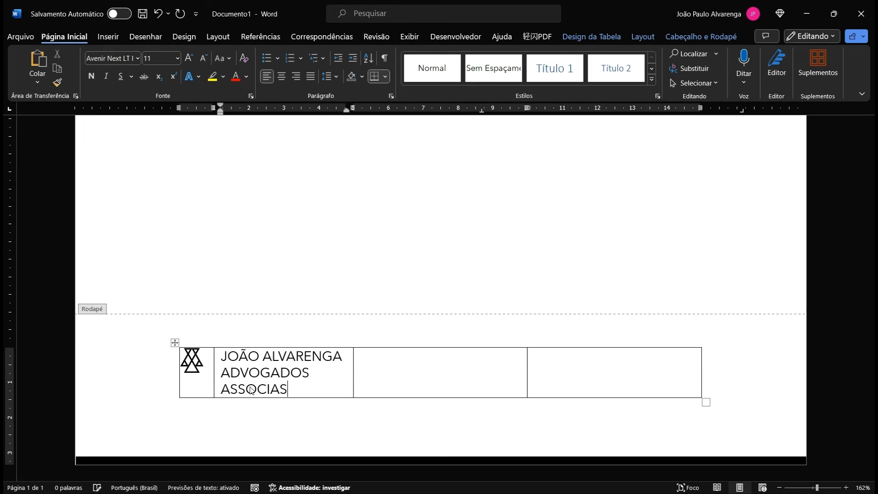
key("BackSpace")
type("DOS")
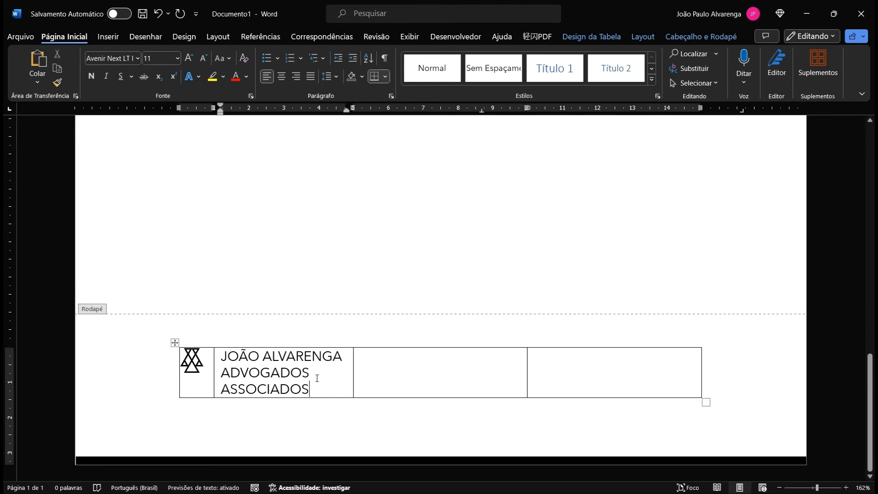
Step: Make the firm name bold at font size 9
left_click_drag(314, 373, 249, 374)
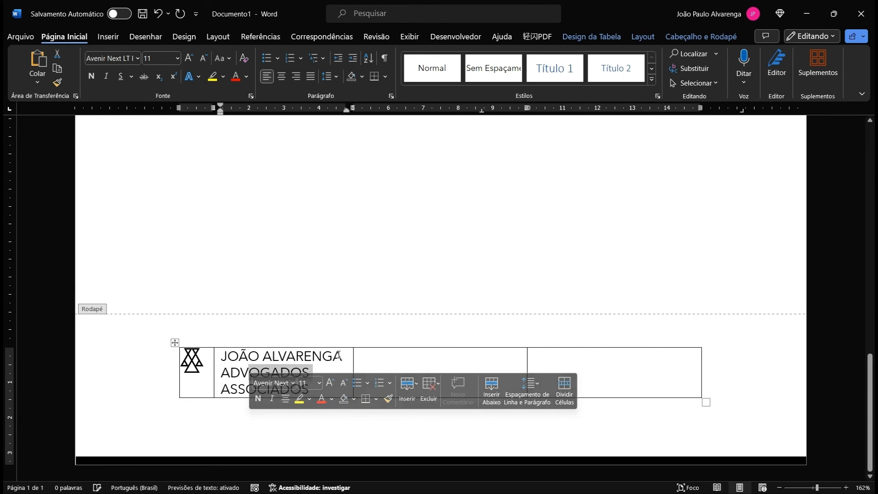
left_click_drag(346, 358, 221, 356)
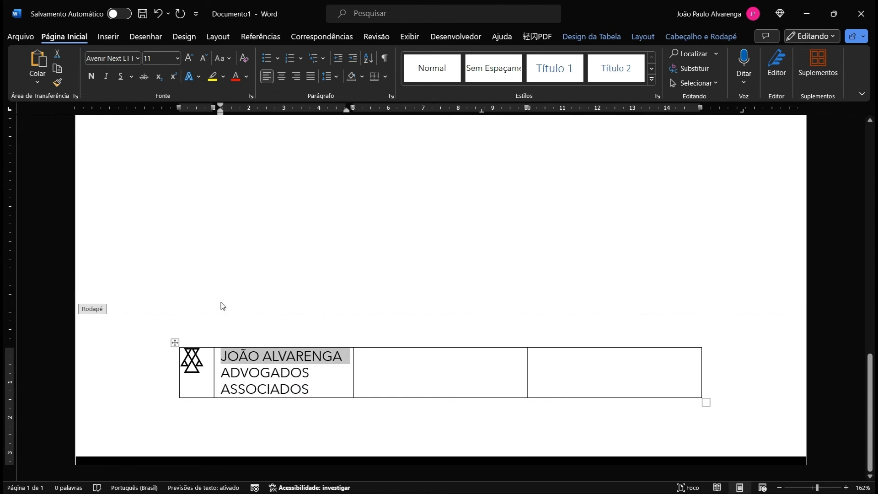
left_click(177, 58)
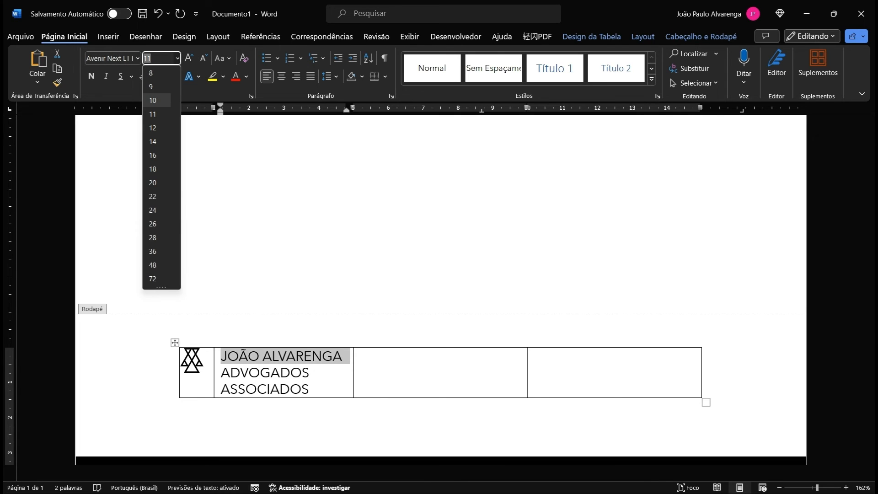
left_click(150, 86)
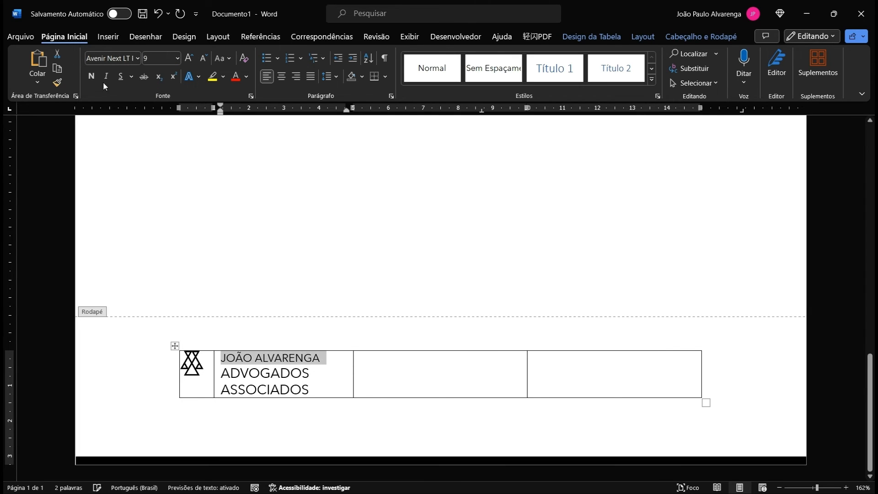
left_click(91, 76)
Step: Set 'ADVOGADOS ASSOCIADOS' to font size 6
left_click_drag(318, 386, 221, 371)
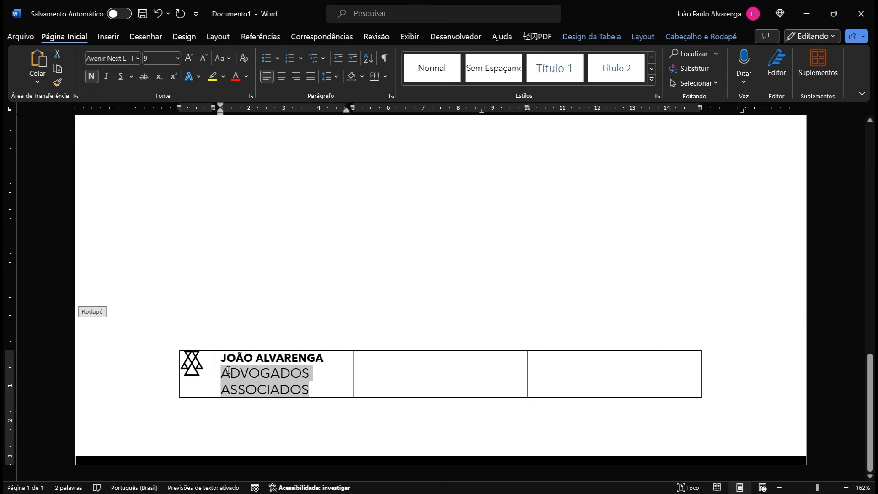
left_click(177, 58)
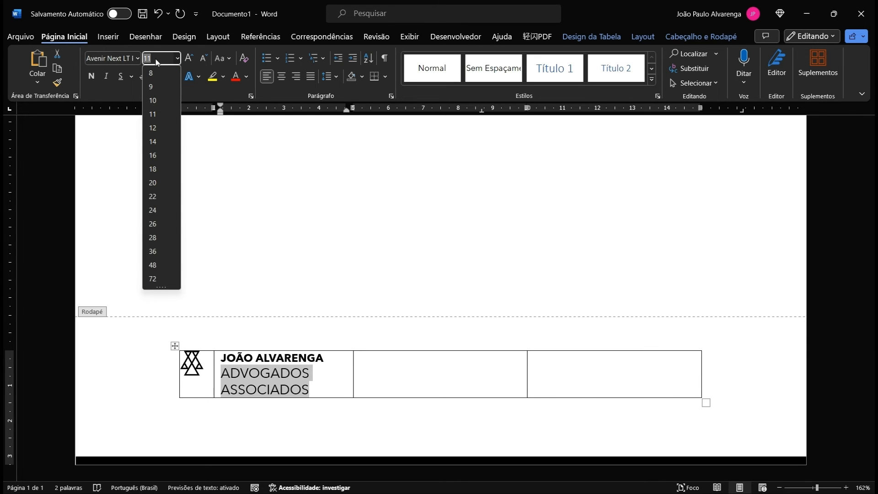
type("7")
key("Return")
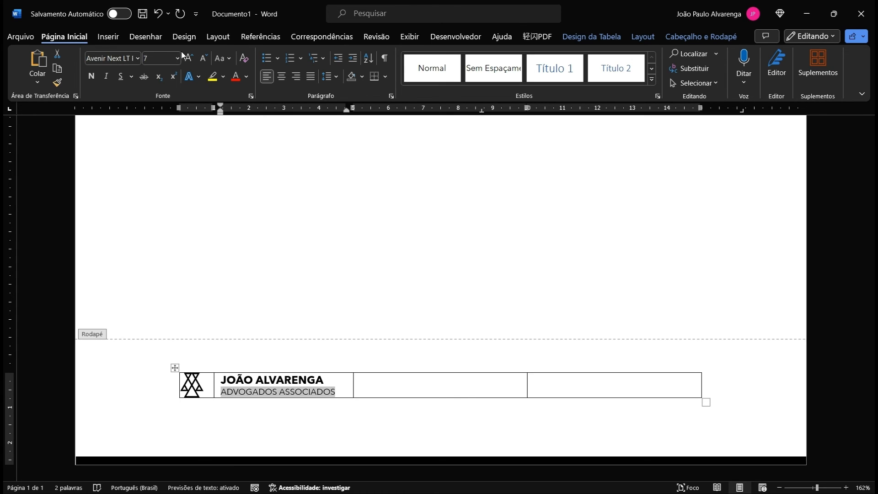
left_click(153, 60)
type("6")
key("Return")
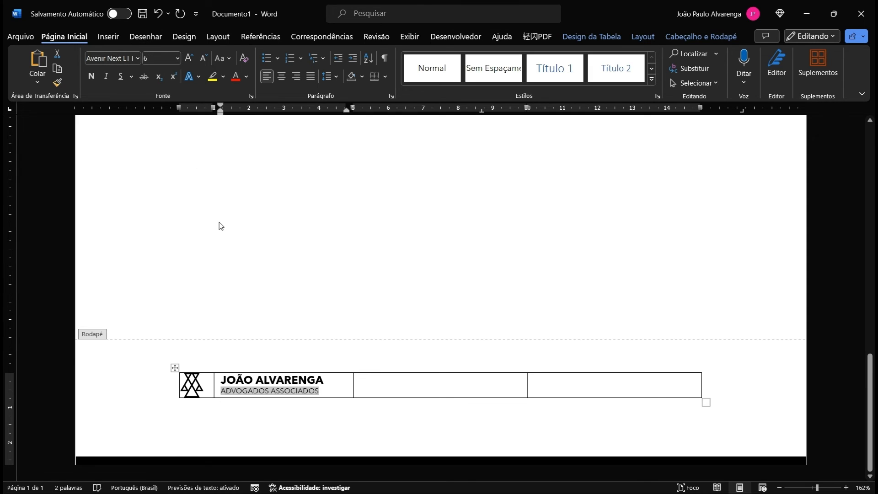
left_click(324, 385)
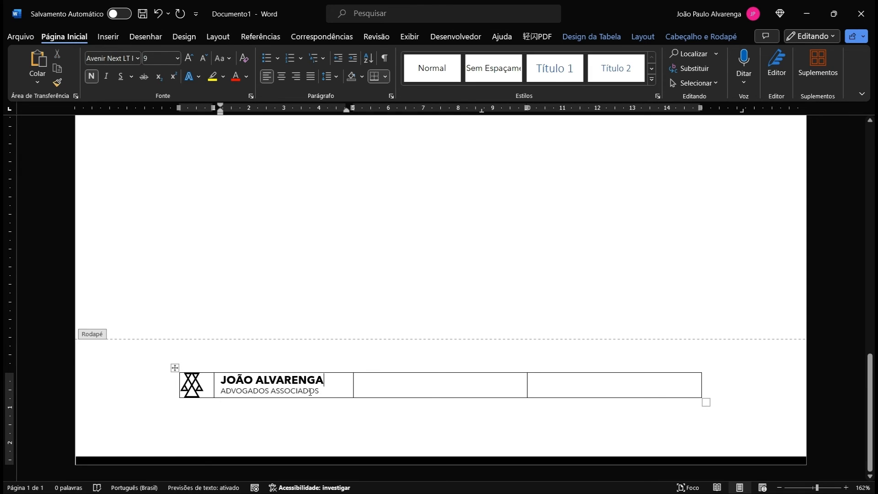
Step: Give the firm-name cell its own 0 cm left and right margins and narrow its column
left_click(217, 388)
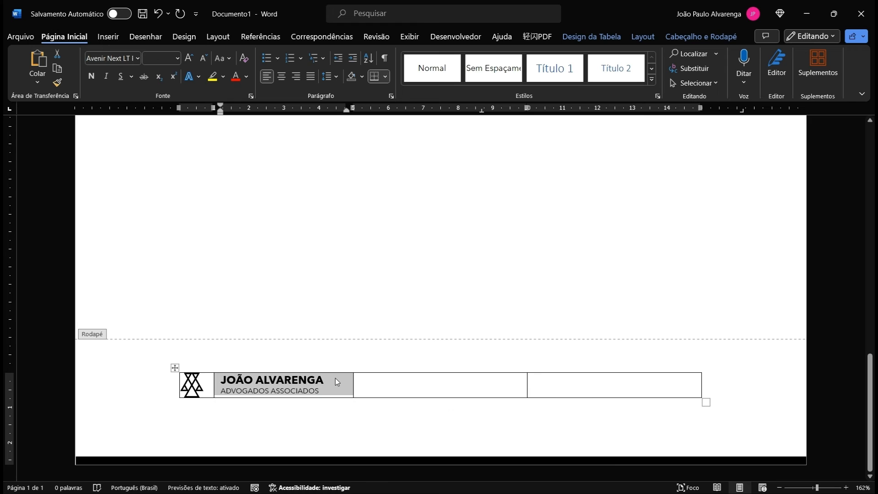
right_click(336, 378)
left_click(374, 355)
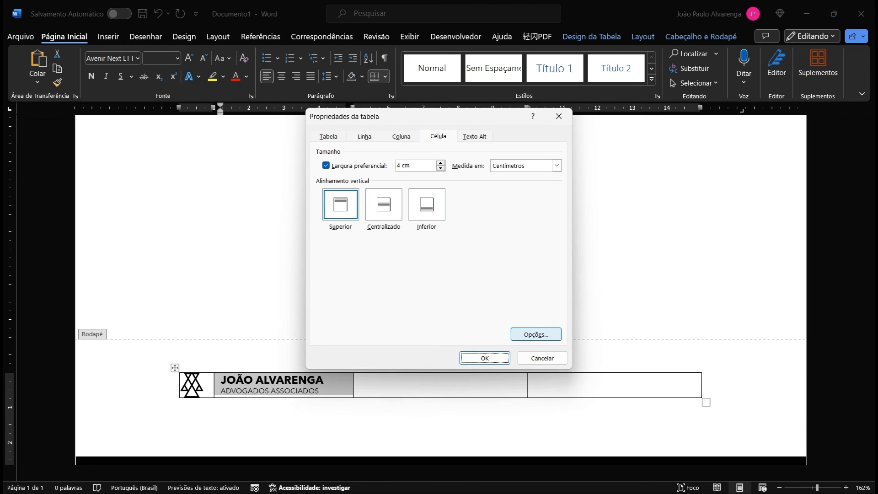
left_click(535, 334)
key("space")
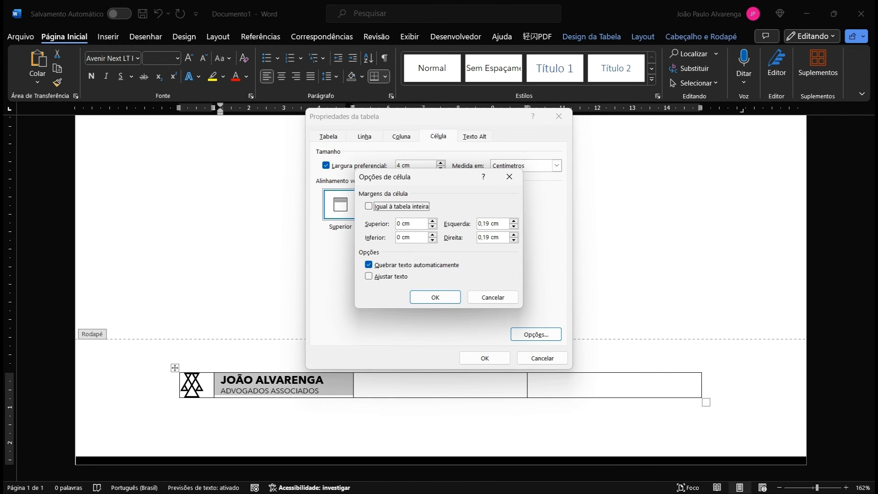
key("alt+e")
type("0")
double_click(483, 238)
type("0")
left_click(435, 297)
left_click(484, 358)
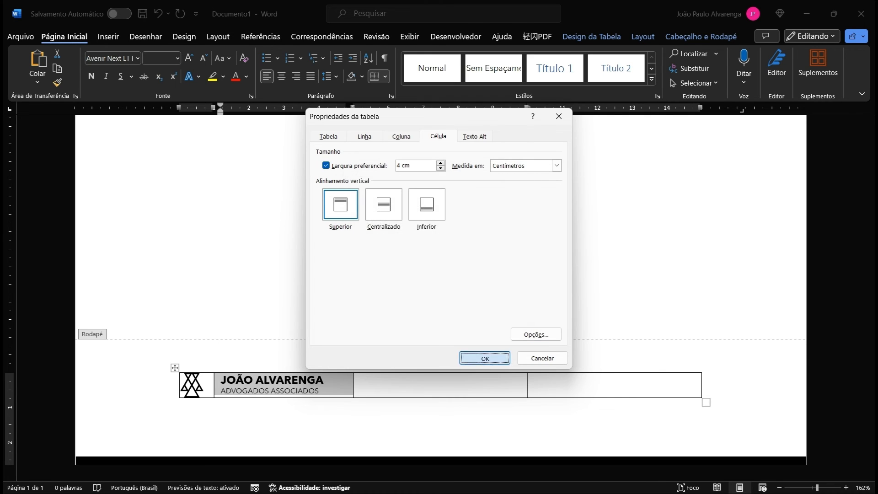
left_click(372, 388)
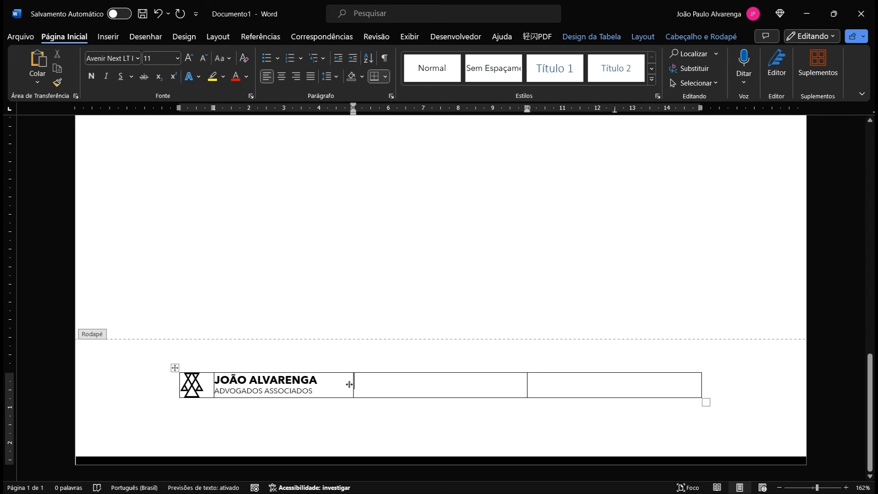
left_click_drag(349, 384, 336, 384)
Step: Split the middle footer cell into 2 columns and narrow the new left cell to icon width
right_click(372, 388)
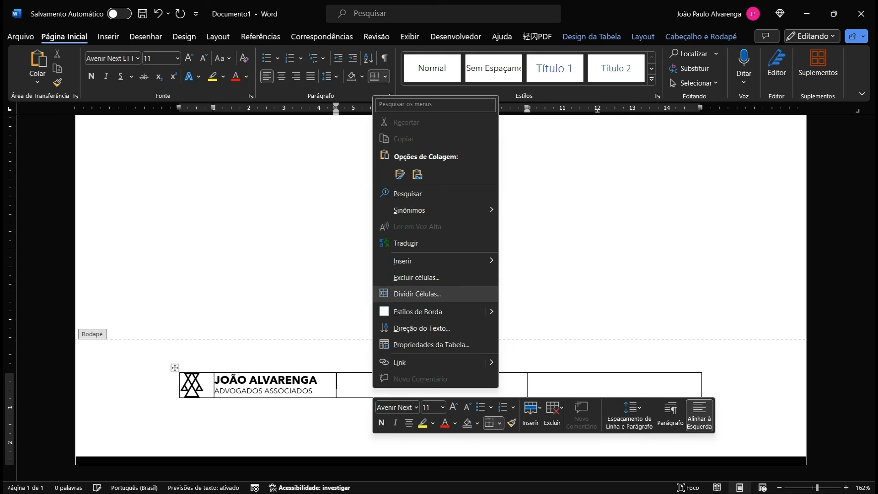
left_click(413, 294)
left_click(410, 271)
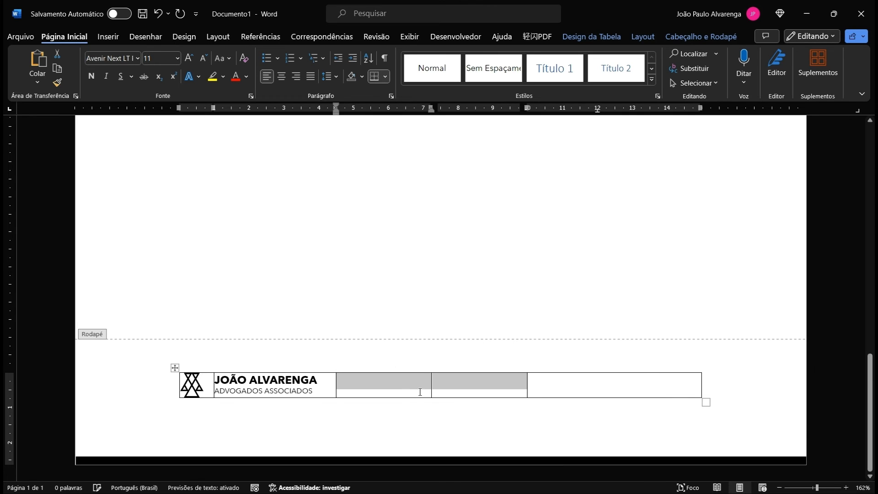
left_click(433, 386)
left_click_drag(430, 386, 366, 393)
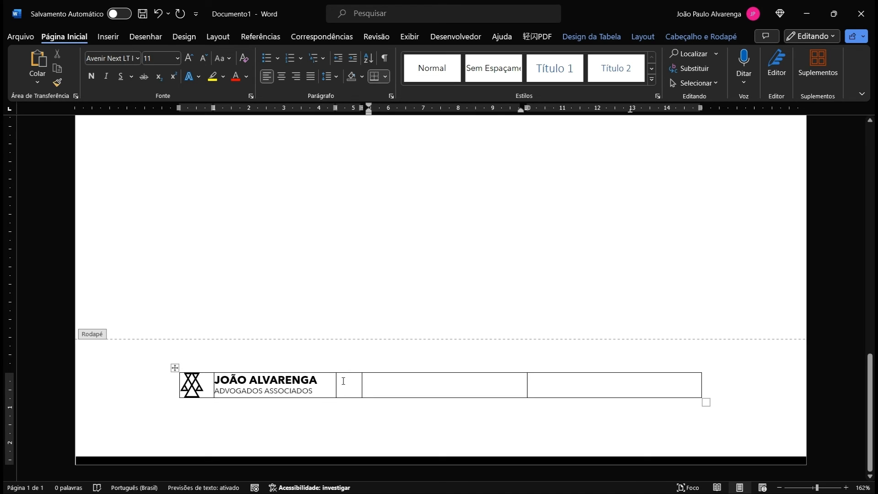
left_click(347, 385)
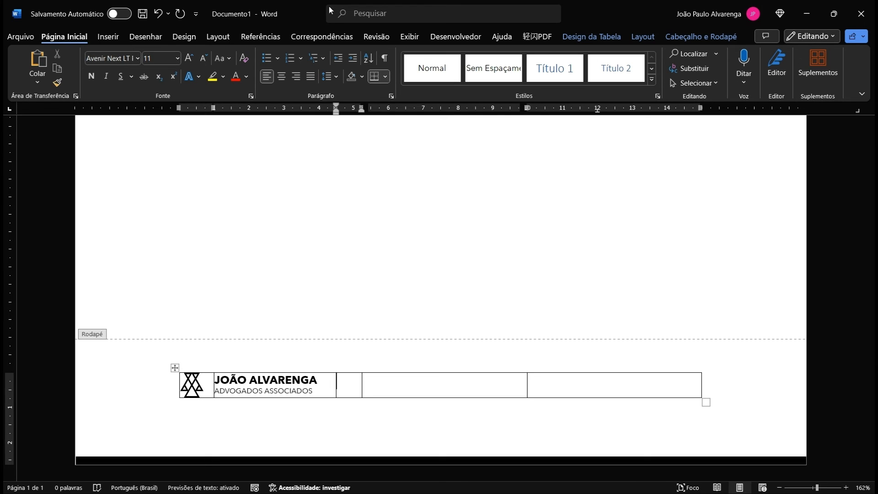
Step: Open the Insert Picture dialog to insert an icon from this device
left_click(114, 41)
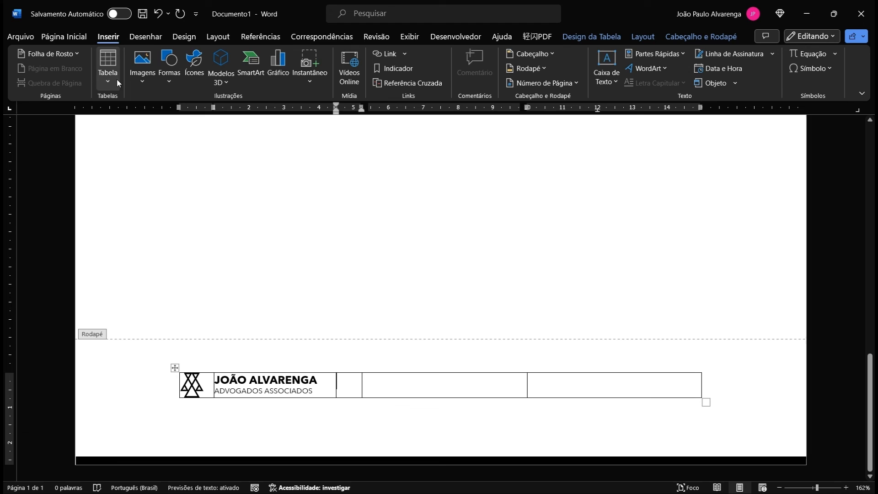
left_click(141, 85)
left_click(166, 118)
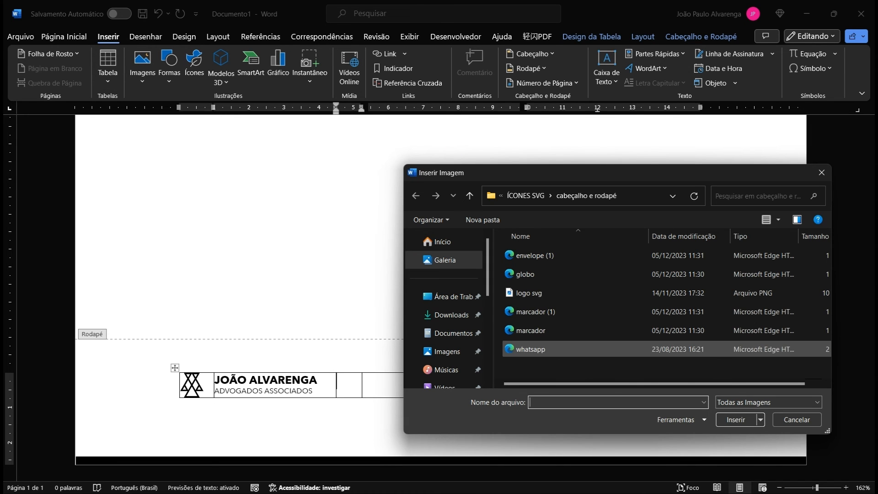
Step: Insert the pin icon into the narrow footer cell and set its height to 0,4 cm
double_click(534, 311)
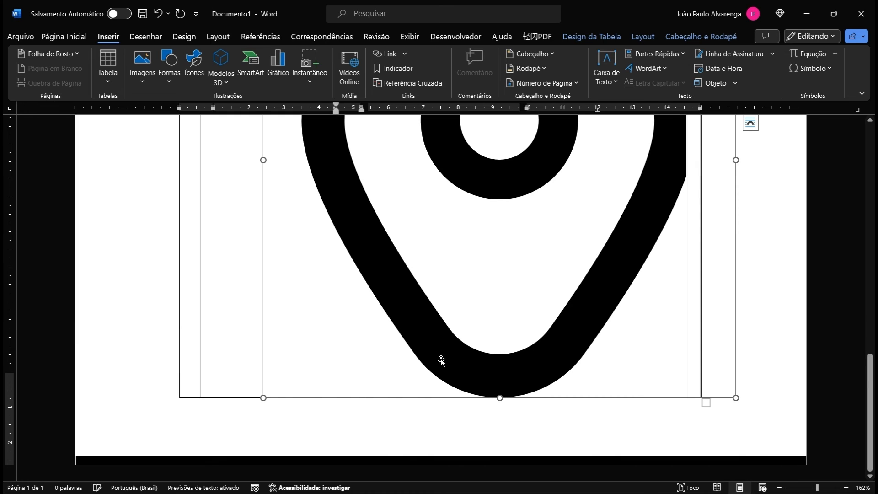
double_click(777, 59)
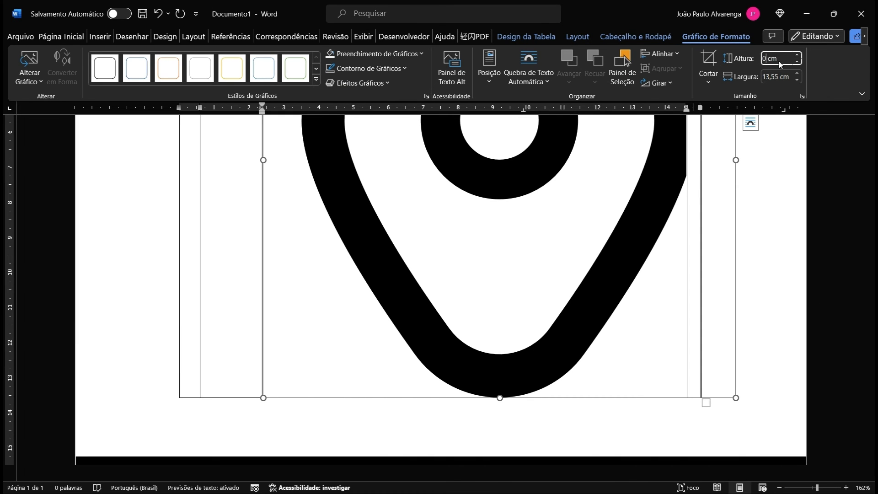
type("0,4 cm")
key("Return")
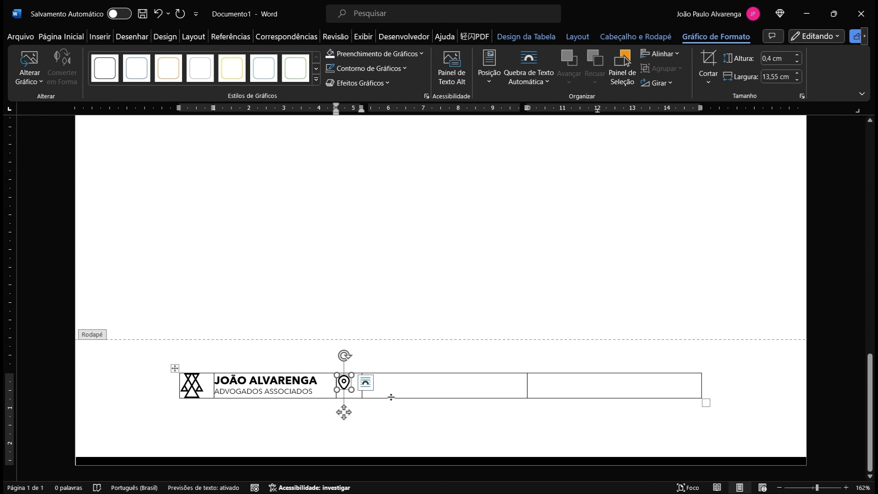
Step: Give the address cell its own zero cell margins instead of the table-wide margins
left_click(352, 385)
right_click(353, 394)
left_click(423, 343)
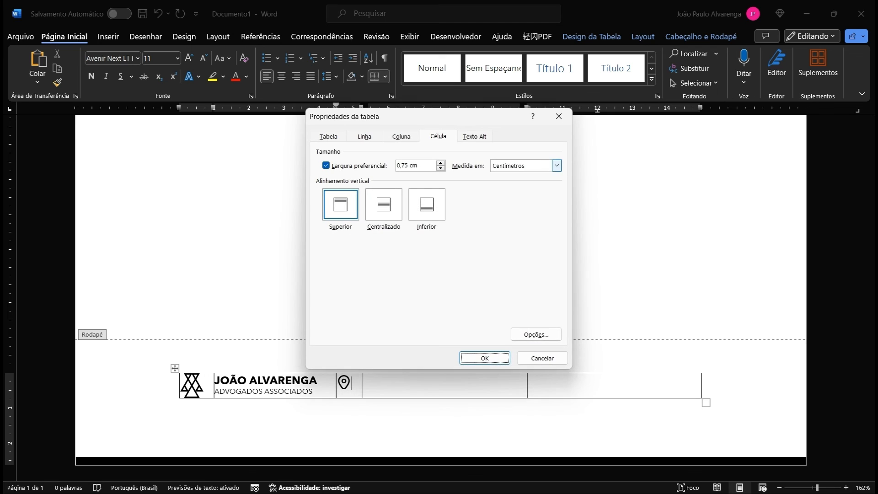
left_click(536, 334)
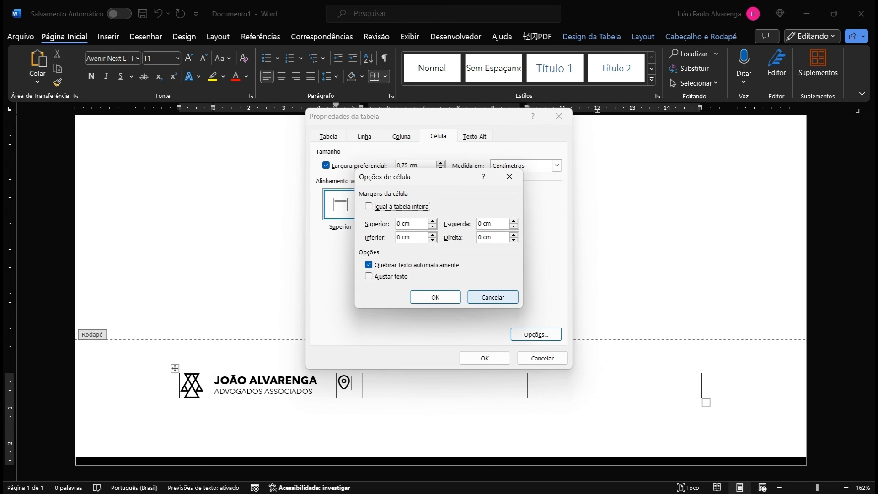
left_click(493, 297)
left_click(542, 358)
right_click(433, 392)
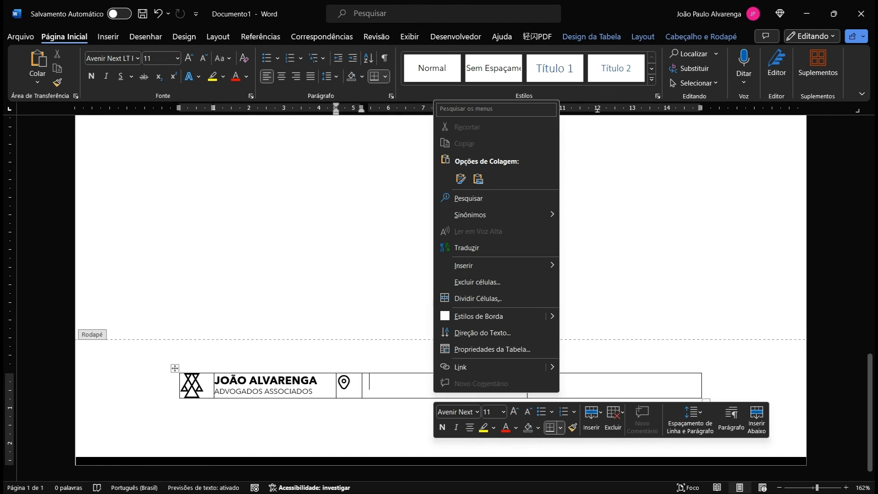
left_click(457, 344)
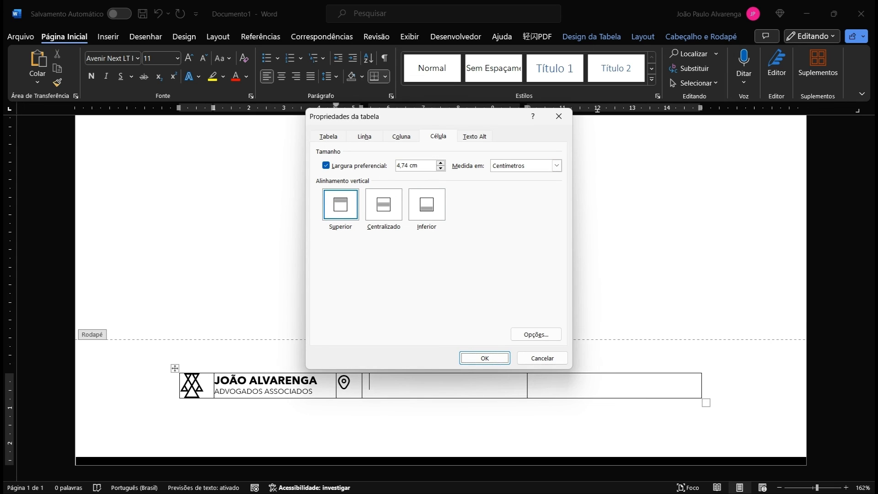
left_click(536, 334)
left_click(368, 206)
double_click(515, 224)
double_click(515, 239)
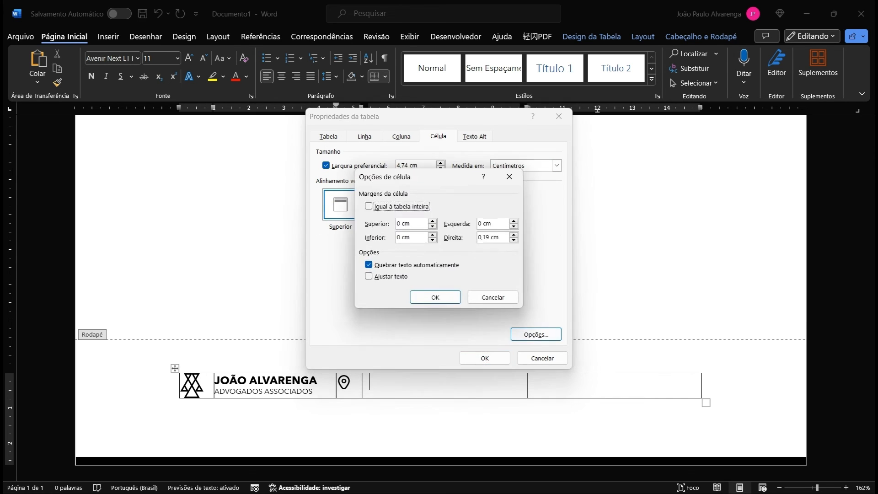
left_click(435, 297)
left_click(485, 358)
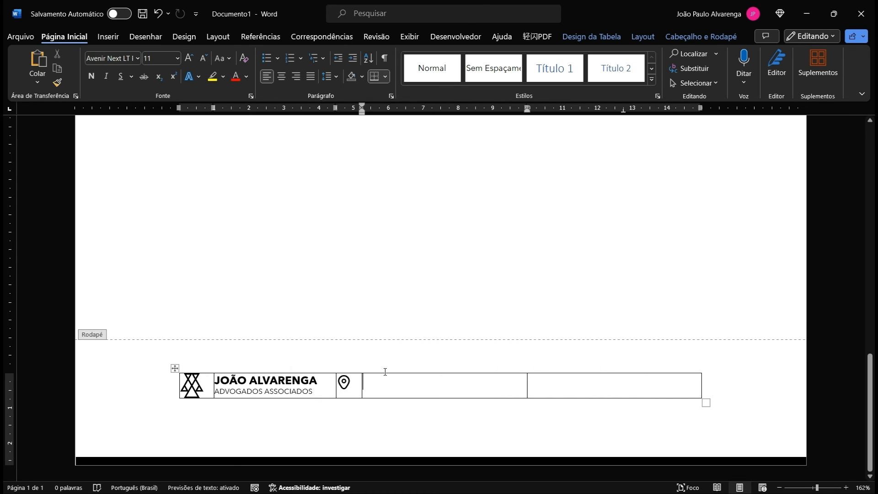
Step: Type the three-line address (street, town and postal code) in the address cell
type("Rua Silêncio dos Inocentes, 000")
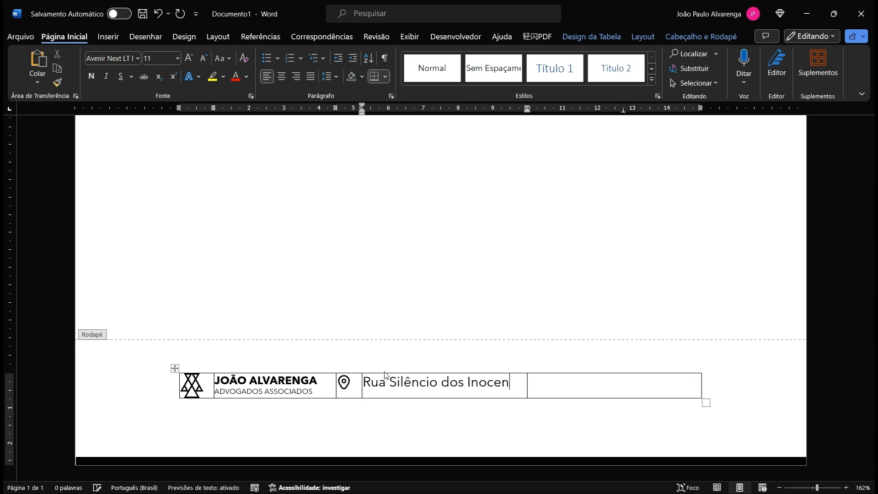
key("Return")
type("Centro, São Mateus – ES")
key("Return")
type("00.000-00")
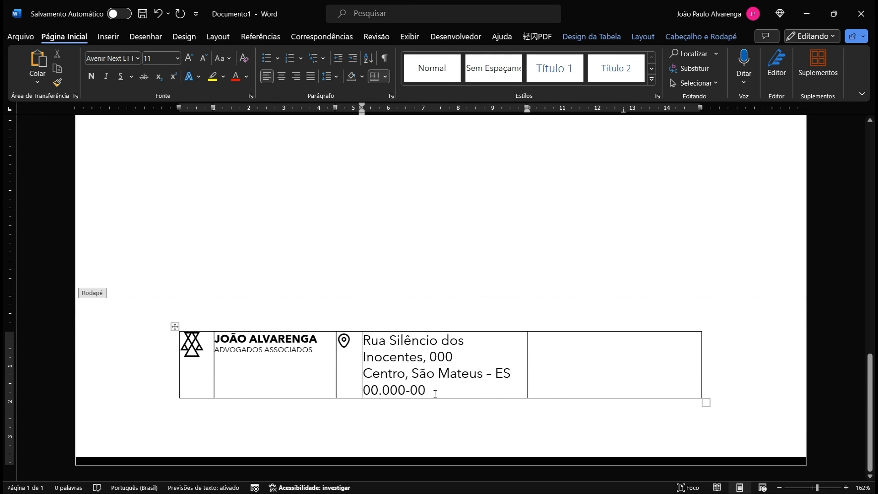
Step: Set all three address lines to 9 pt
key("shift+Home")
key("shift+Up")
key("shift+Up")
key("shift+Up")
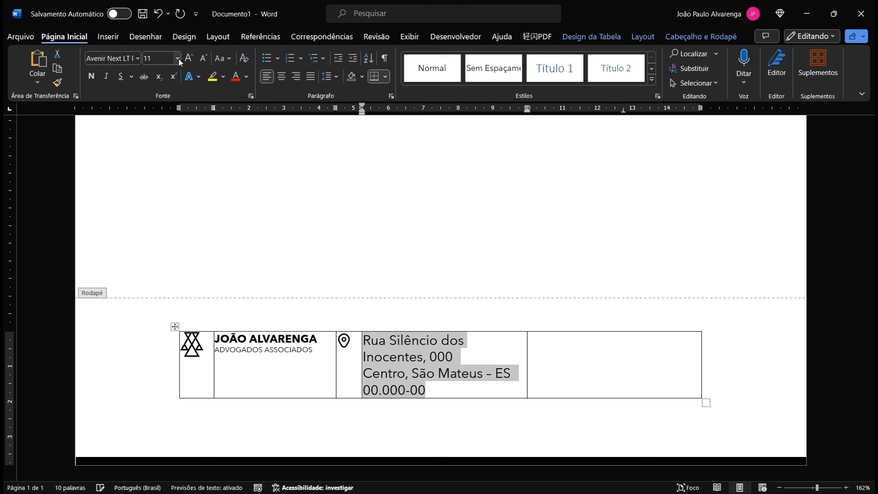
left_click(179, 58)
left_click(150, 86)
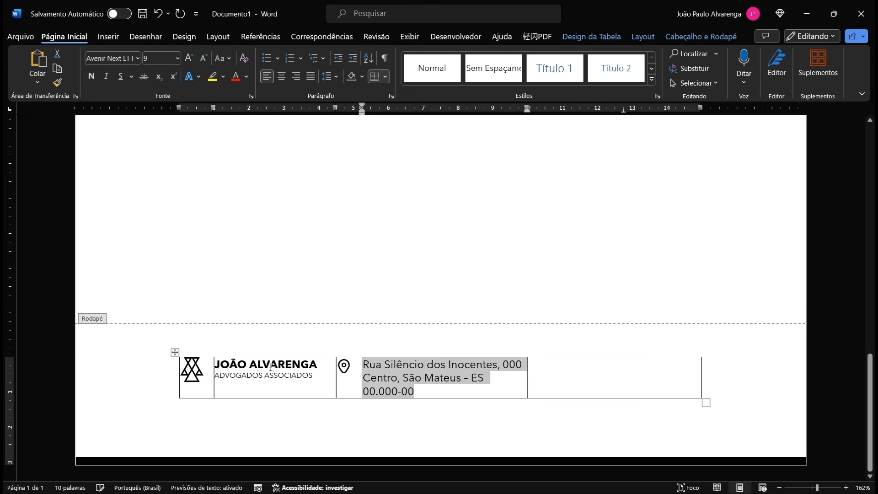
left_click(278, 364)
left_click(439, 381)
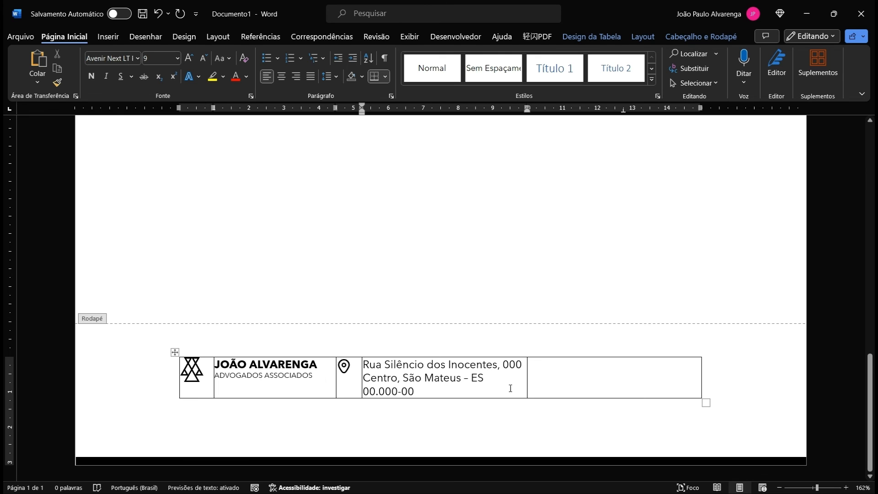
left_click(579, 381)
Step: Split the last footer cell into two columns, narrowing the new icon column and adjusting its cell settings
right_click(553, 375)
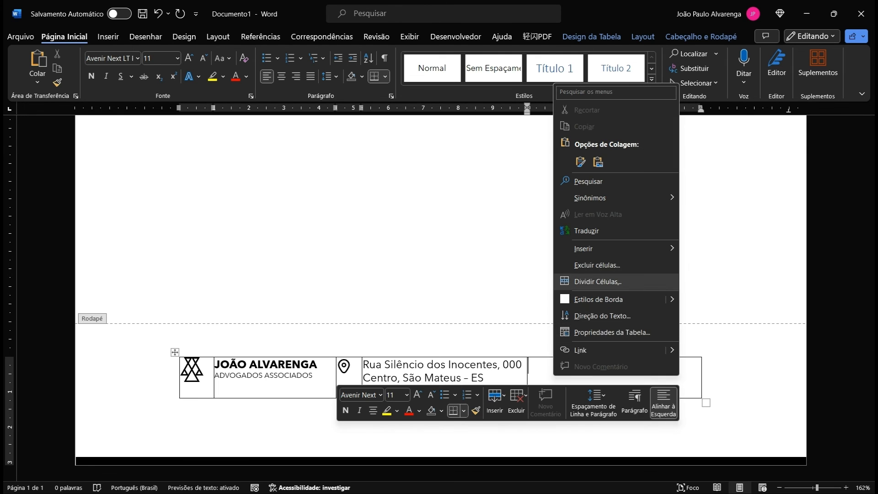
left_click(612, 280)
left_click(418, 272)
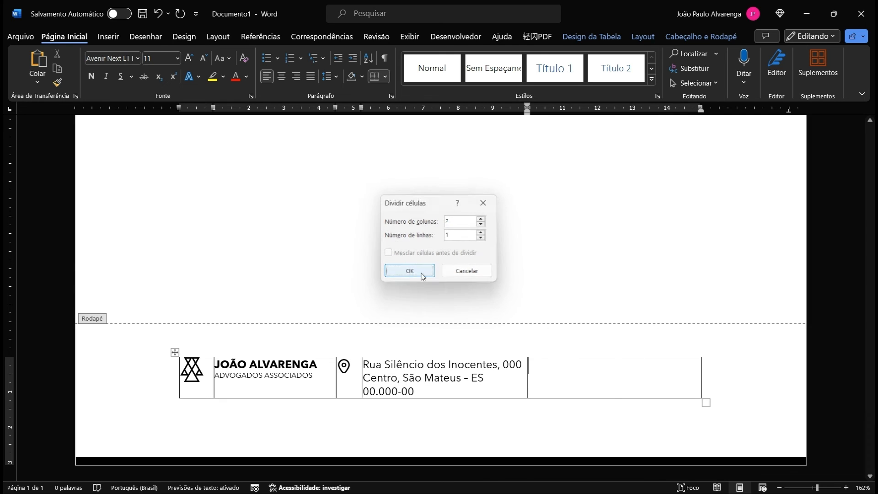
left_click(616, 381)
left_click_drag(614, 380, 554, 381)
right_click(602, 378)
left_click(658, 333)
left_click(536, 334)
left_click(368, 206)
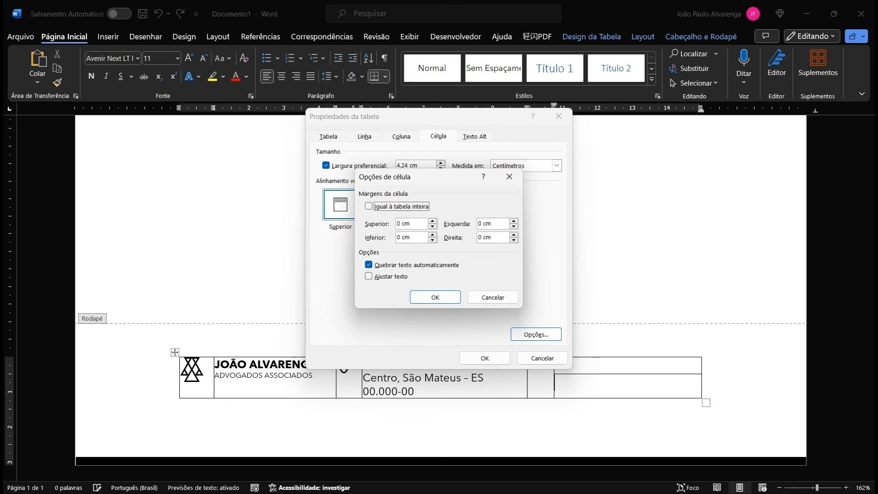
key("Return")
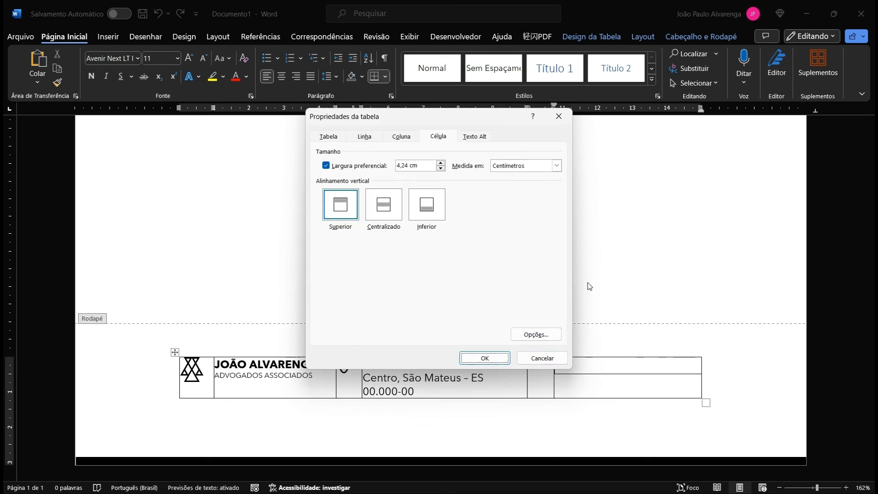
key("Return")
Step: Split the right-hand cells into top and bottom rows for the two contacts
right_click(596, 365)
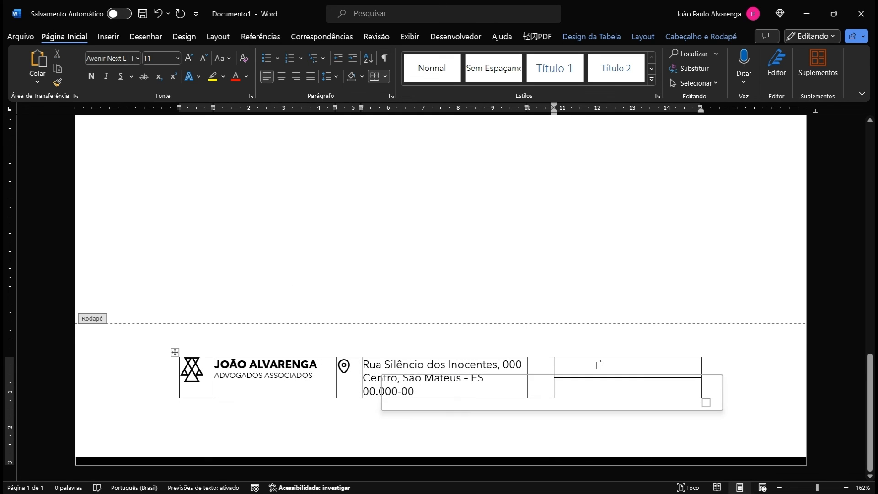
left_click(642, 271)
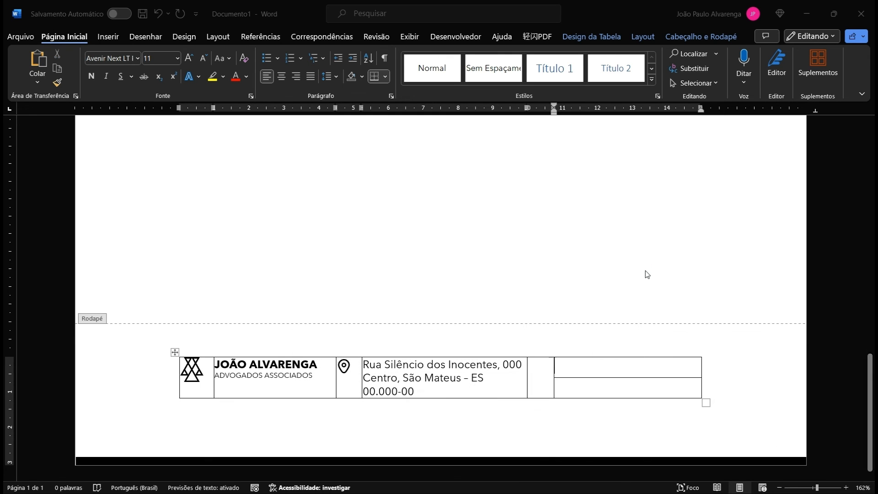
key("Return")
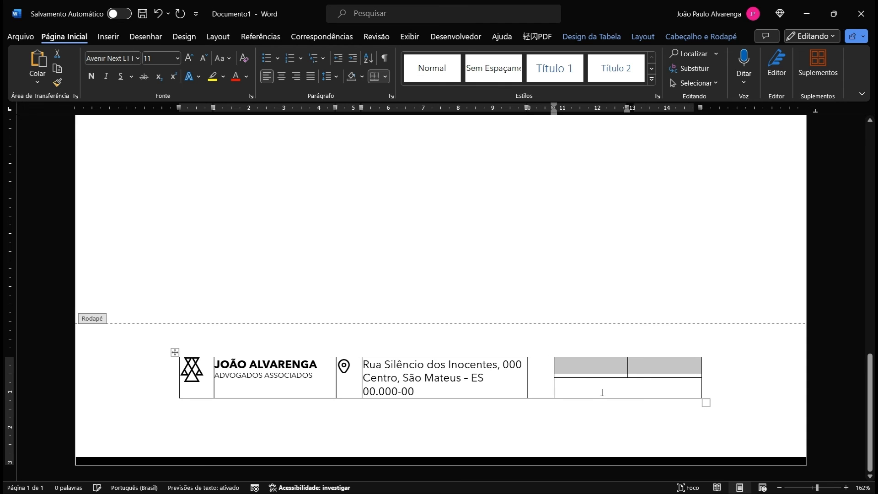
left_click(602, 391)
right_click(601, 392)
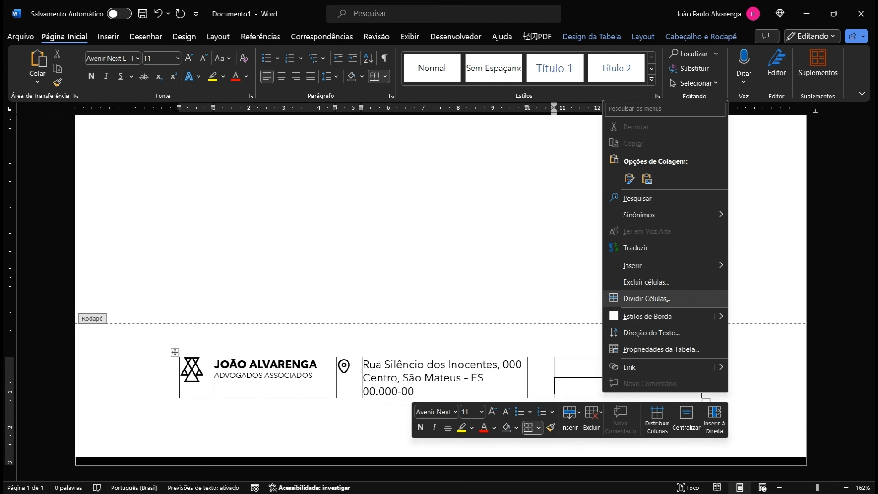
left_click(646, 298)
key("Return")
Step: Paste copies of the pin icon and change them to the WhatsApp and envelope images
key("ctrl+v")
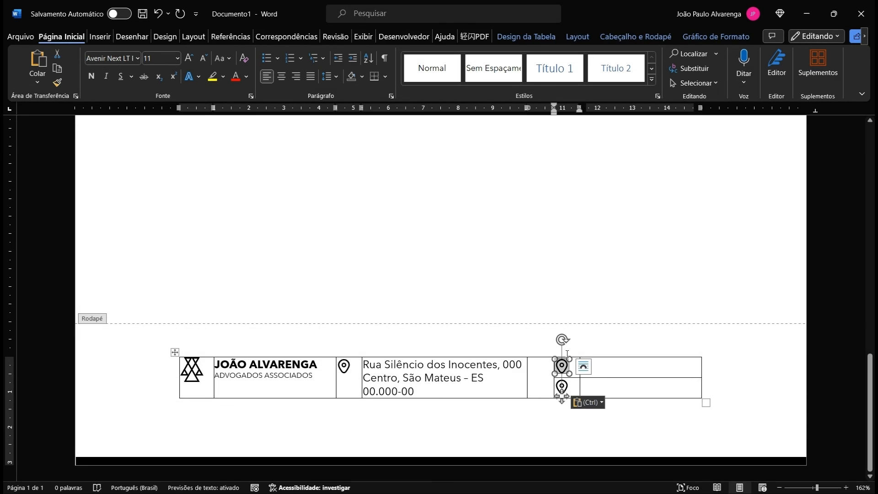
left_click(715, 37)
left_click(32, 68)
double_click(532, 349)
left_click(562, 386)
left_click(32, 68)
double_click(532, 256)
left_click(617, 369)
Step: Enter the phone number and e-mail address beside the icons in 9 pt text
type("(")
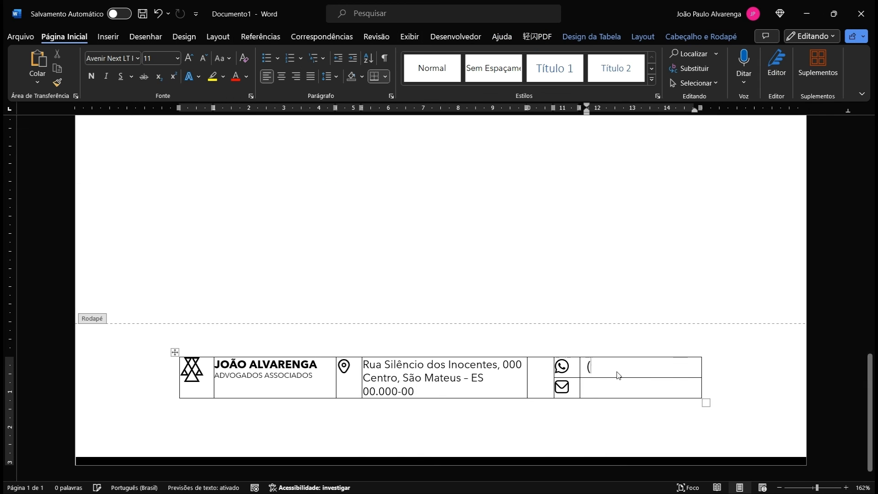
type("27)")
left_click_drag(612, 366, 587, 366)
left_click(639, 366)
type("0000-0000")
left_click(615, 387)
left_click(178, 58)
left_click(155, 86)
type("meuemail")
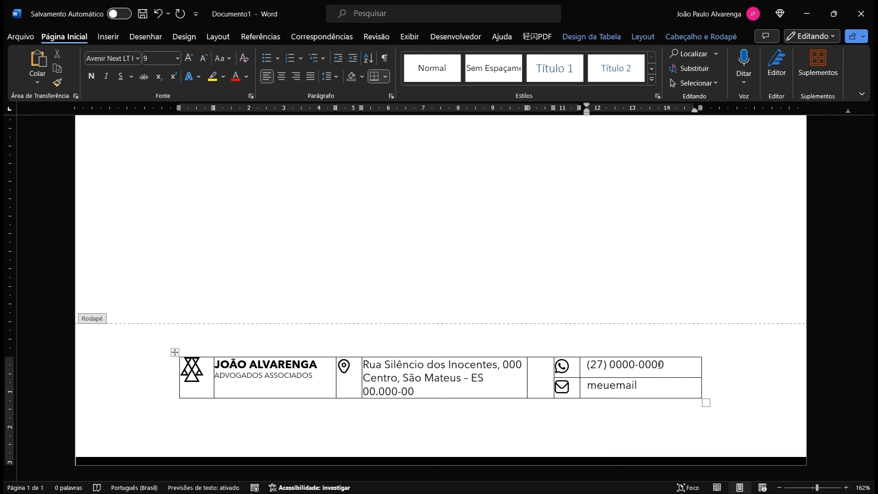
type("@email.com")
left_click(200, 376)
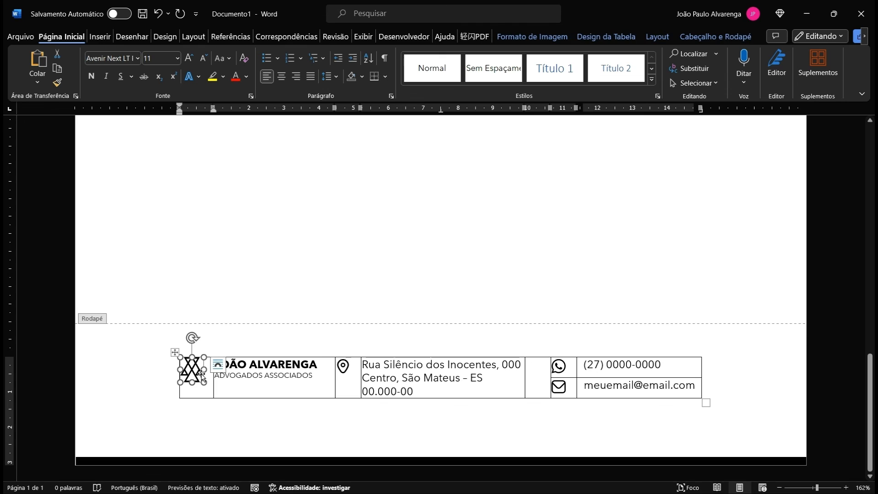
Step: Shrink the logo, resize the columns, delete the empty column and widen the table to the right margin
left_click_drag(204, 383, 205, 381)
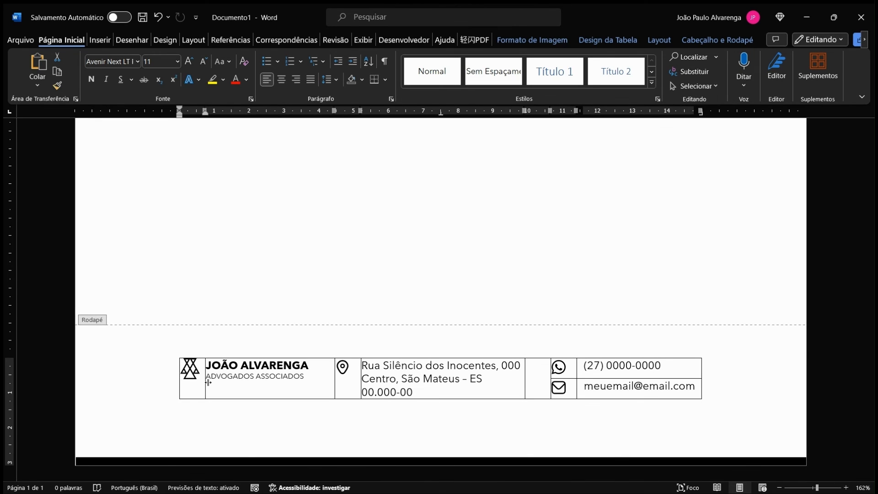
mouse_move(334, 381)
left_mouse_down()
mouse_move(320, 382)
mouse_move(348, 381)
mouse_move(320, 383)
mouse_move(328, 384)
left_mouse_up()
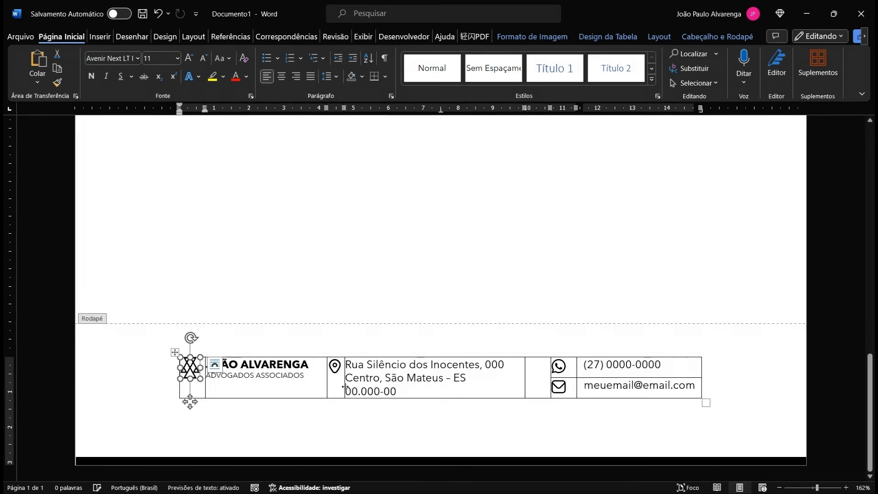
left_click(524, 375)
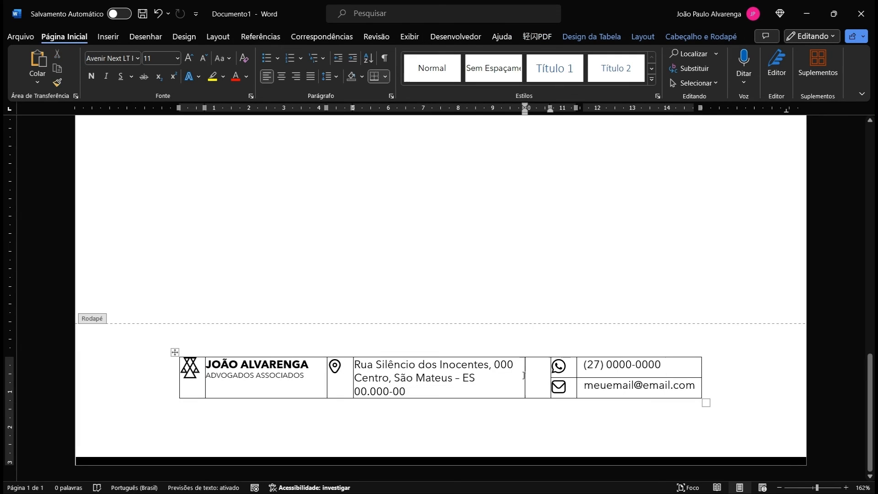
left_click_drag(550, 380, 537, 382)
key("ctrl+z")
key("ctrl+z")
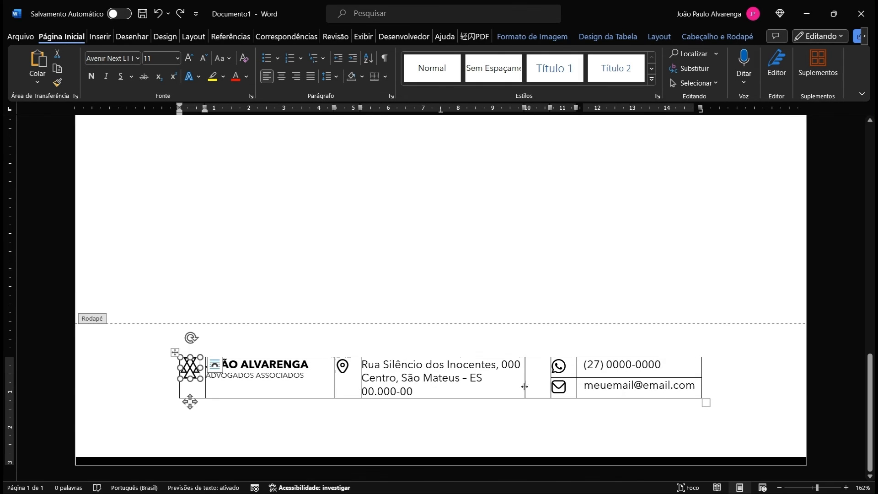
right_click(537, 379)
left_click(550, 308)
key("Return")
left_click_drag(675, 373, 693, 372)
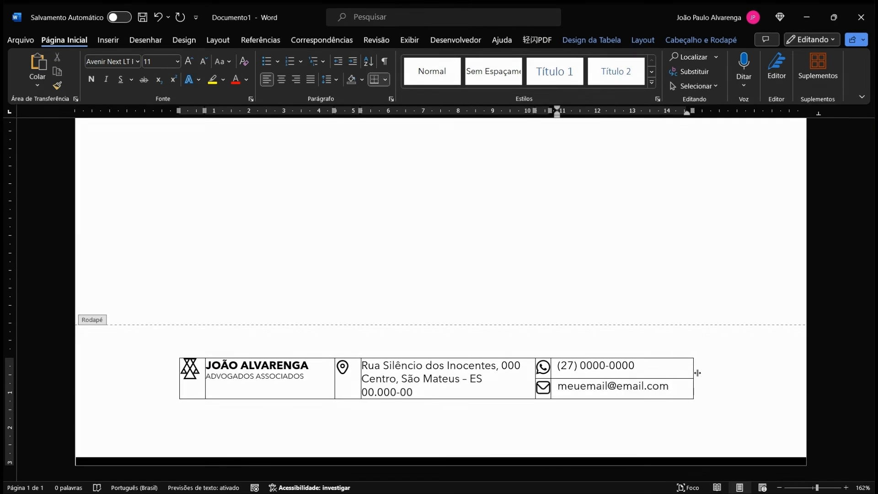
Step: Apply No Border to the whole footer table
left_click(174, 352)
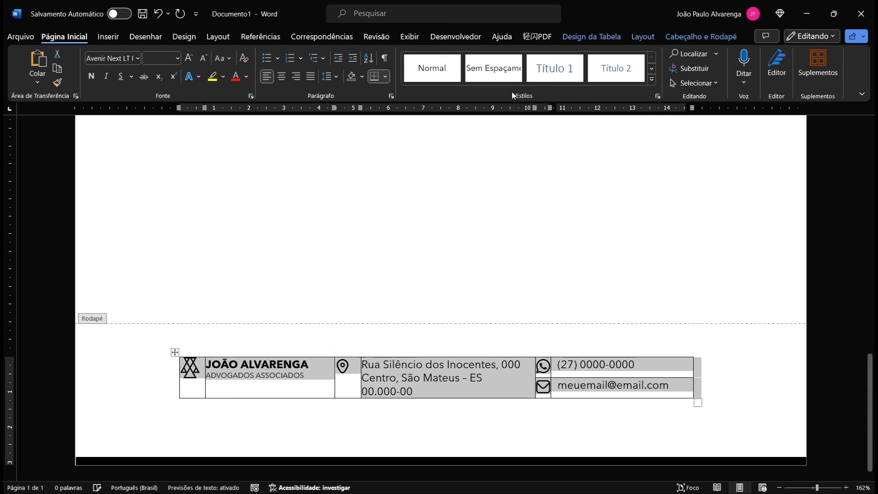
left_click(583, 37)
left_click(676, 63)
left_click(551, 339)
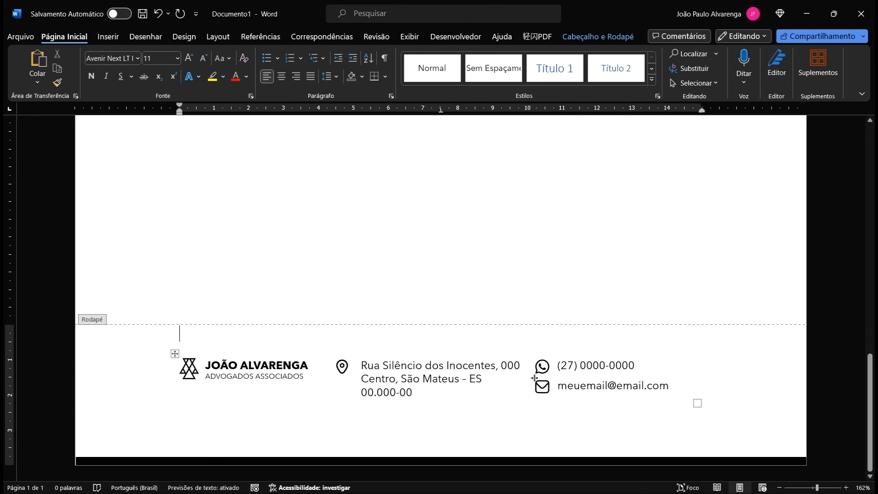
Step: Try a 0,4 cm footer distance, restore it to 0,5 cm, and close the footer
left_click_drag(535, 378, 546, 380)
left_click(645, 367)
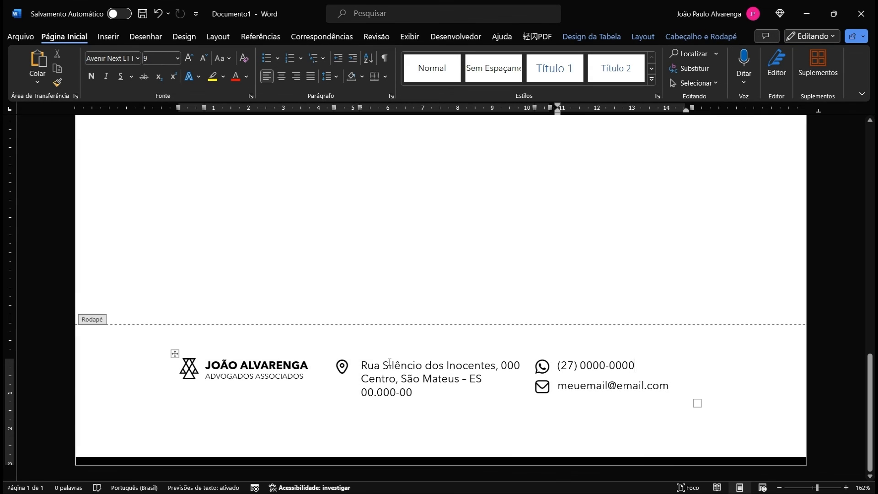
left_click(351, 376)
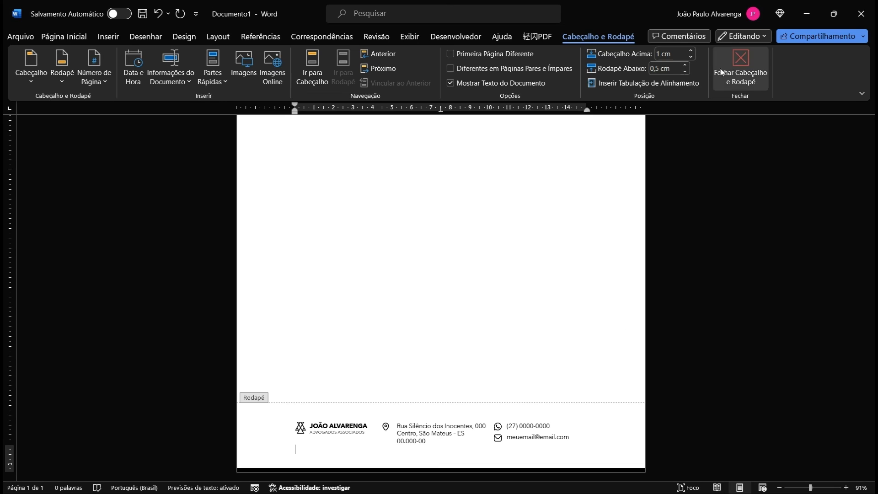
left_click(684, 71)
left_click(685, 65)
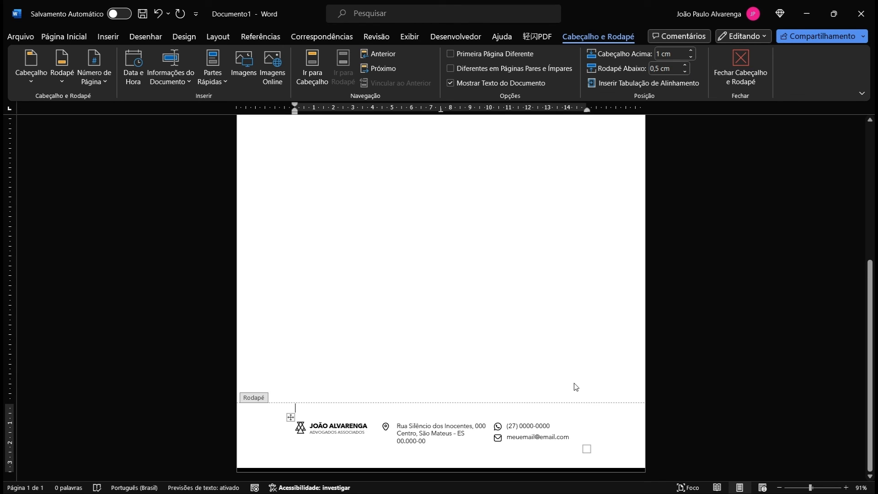
double_click(576, 362)
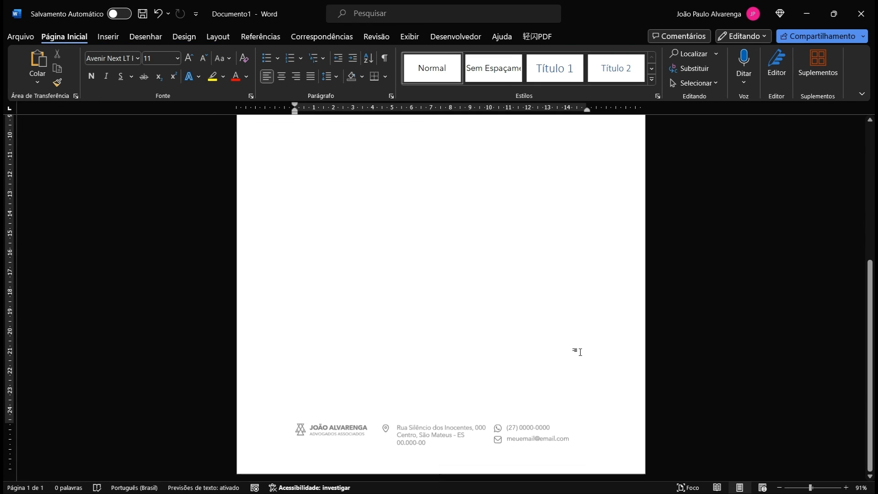
Step: Resize the bar along the page bottom, leave the footer, and zoom out to 70% to review the page
double_click(592, 462)
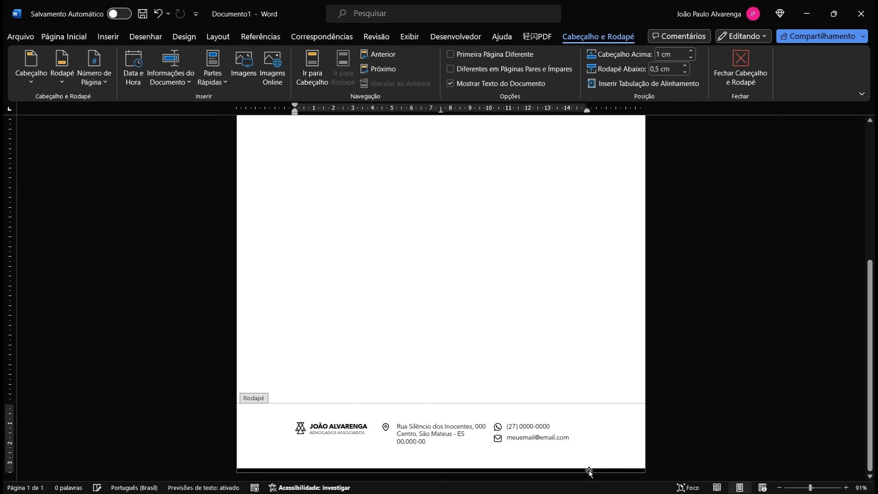
left_click(588, 470)
left_click_drag(441, 466, 474, 466)
double_click(554, 351)
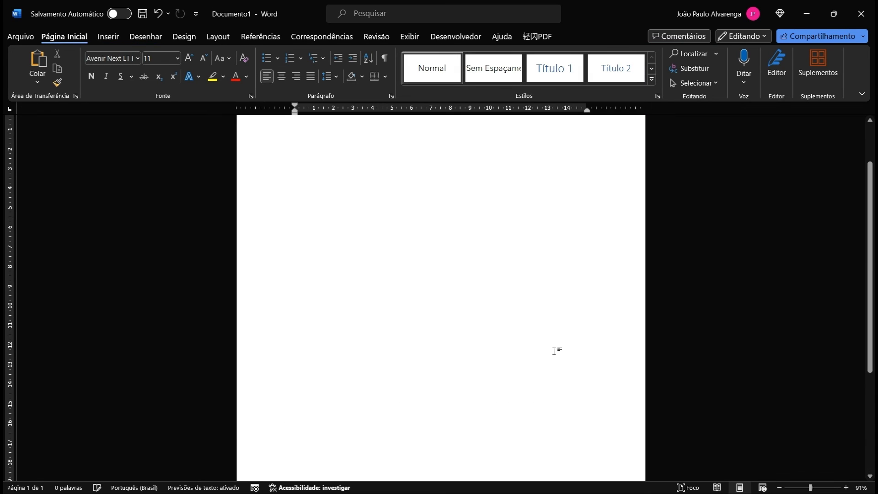
scroll(555, 347, "down", 4)
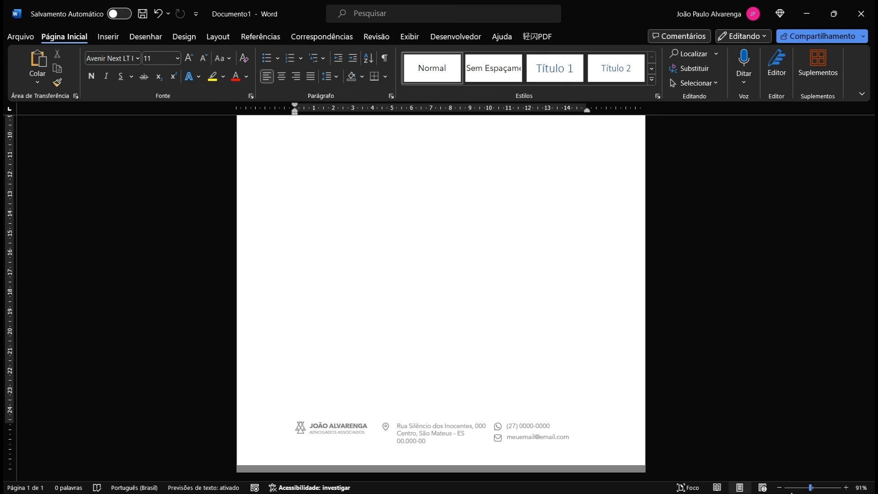
left_click_drag(809, 488, 803, 489)
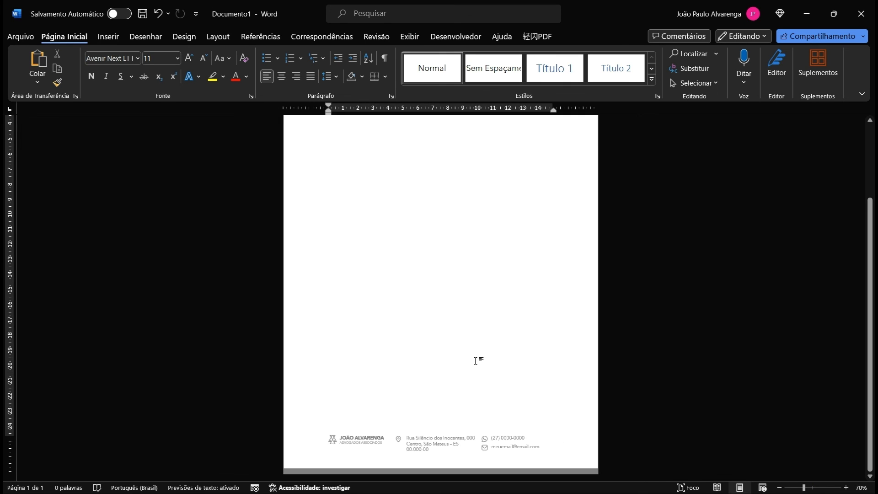
scroll(475, 361, "up", 3)
scroll(492, 304, "down", 5)
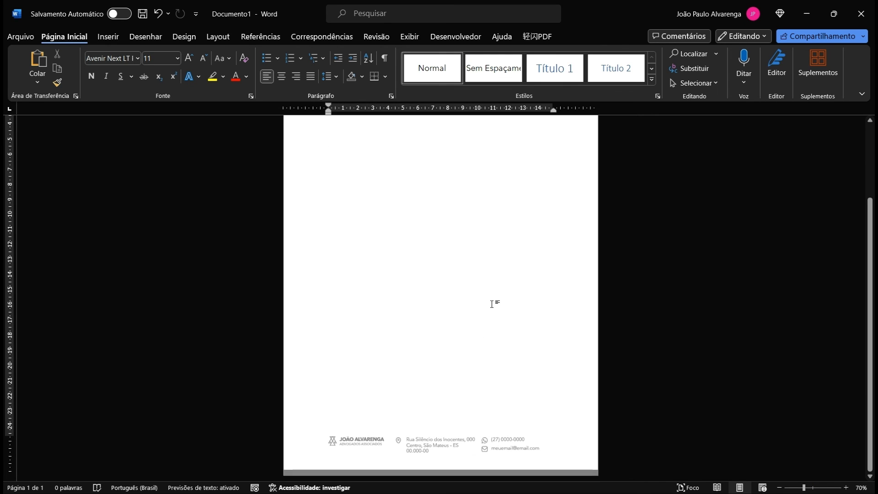